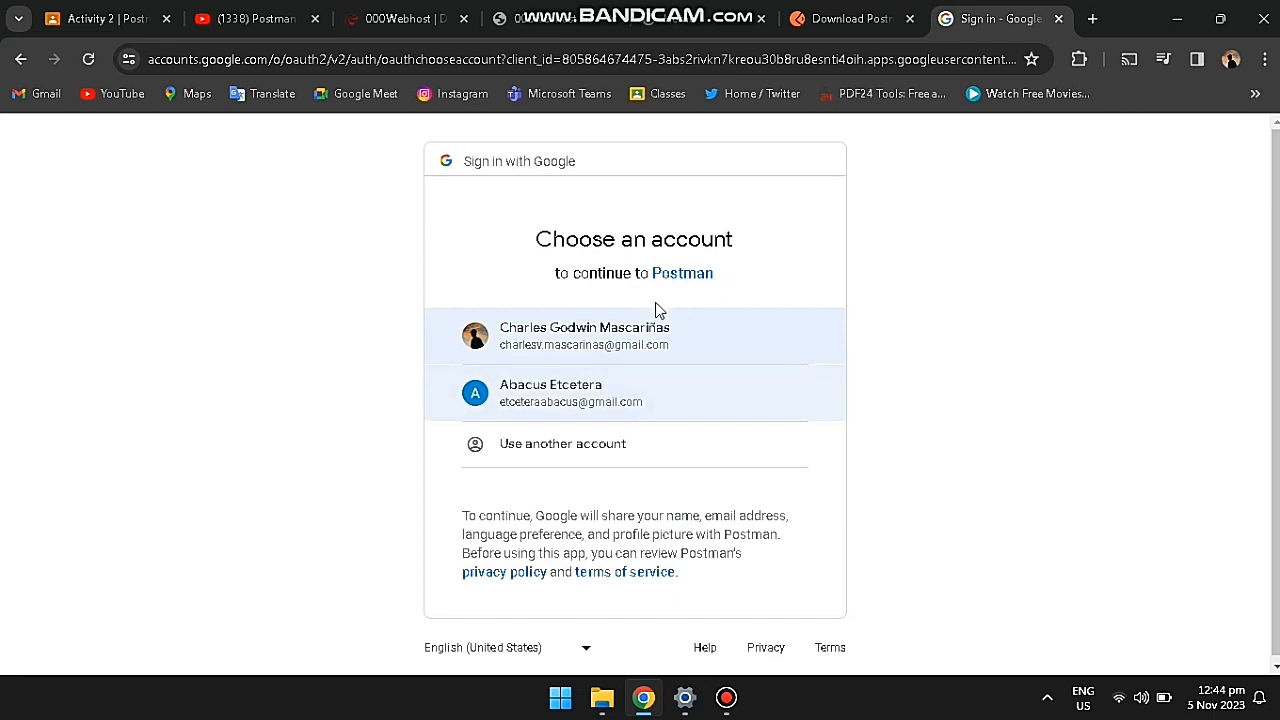
Step: Pick the first listed Google account to sign in to Postman
left_click(680, 328)
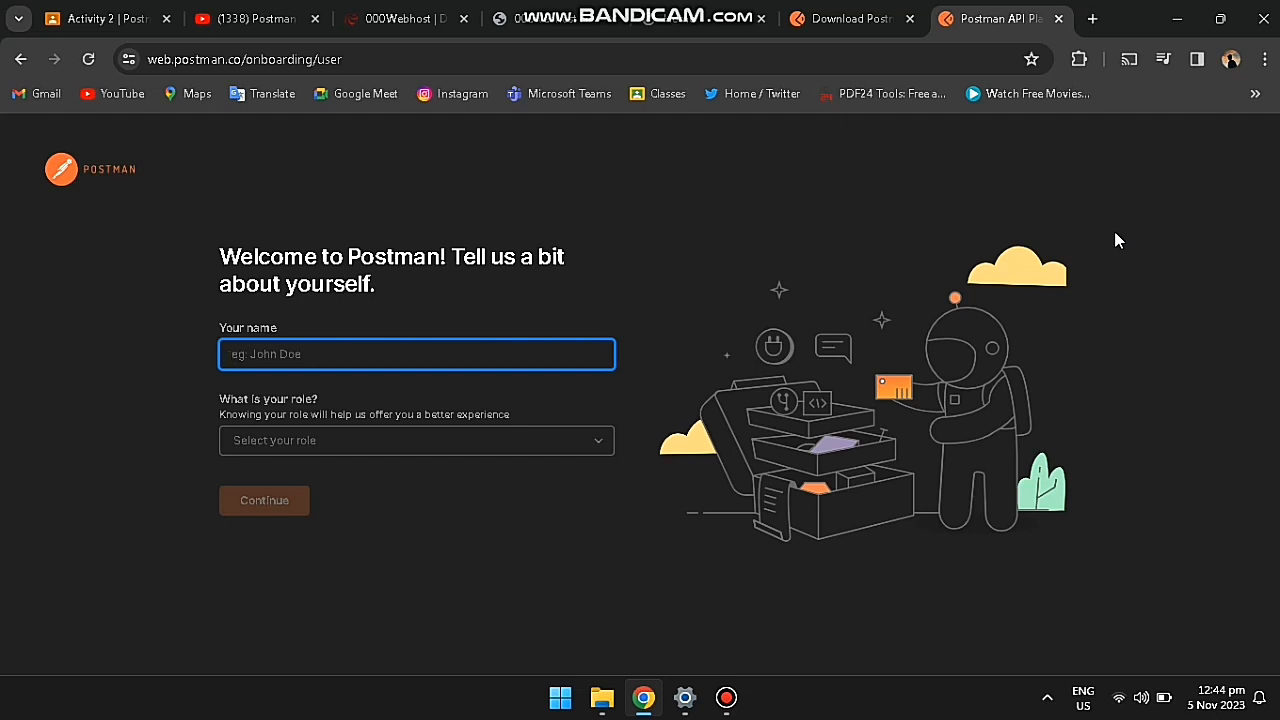
Step: Enter the user's first name and surname initial in the 'Your name' field
key("Caps_Lock")
type("C")
key("Caps_Lock")
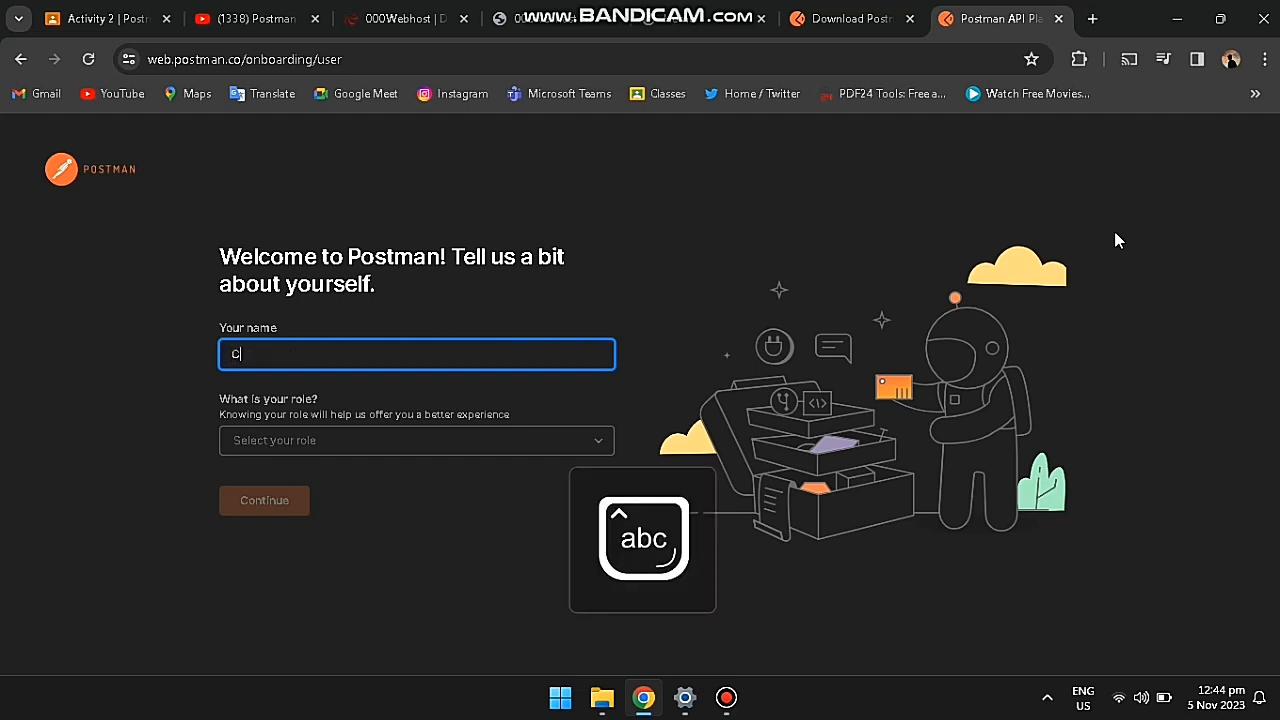
type("h")
type("har")
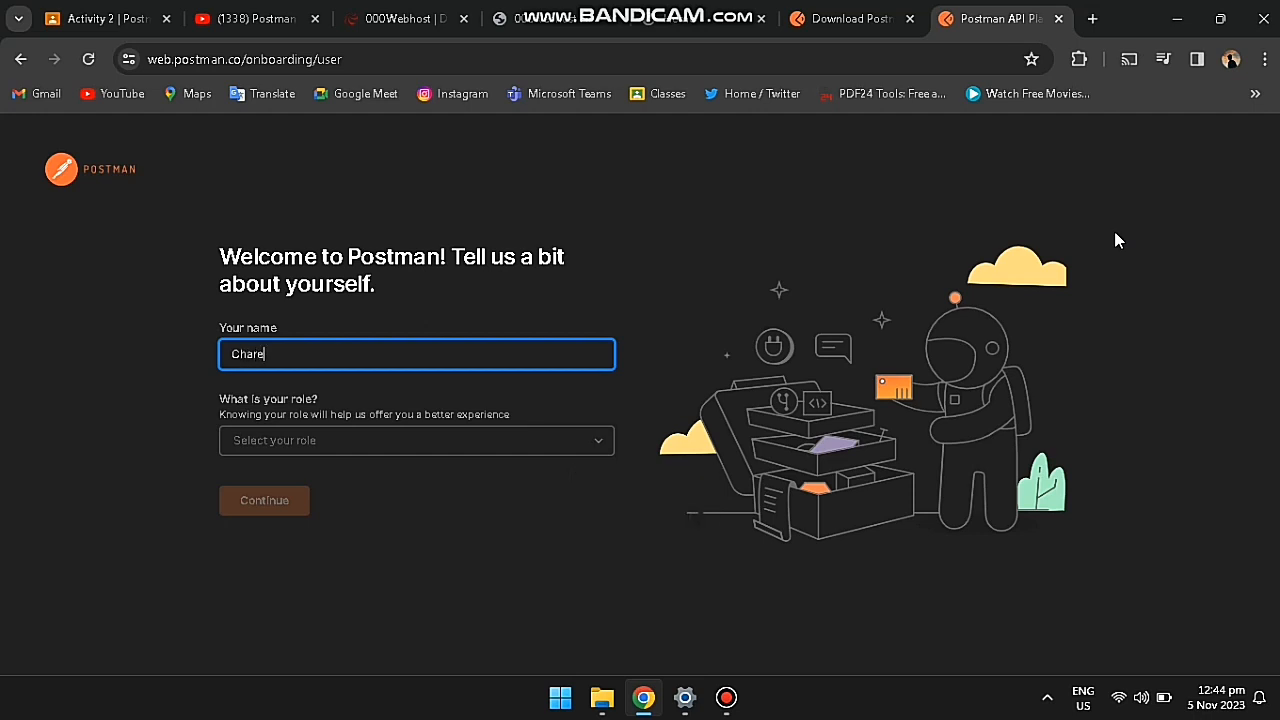
type("les")
key("BackSpace")
key("BackSpace")
key("BackSpace")
type("les")
key("Caps_Lock")
type("G")
key("Caps_Lock")
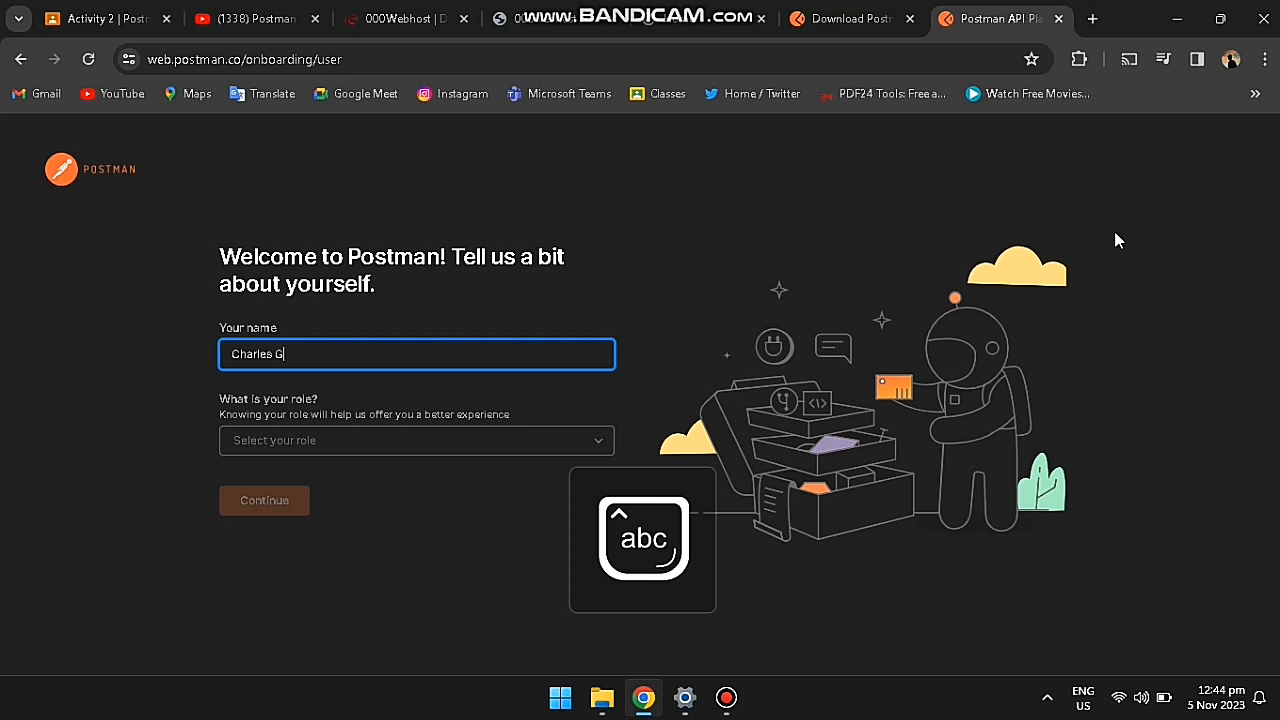
Step: Choose Student as the role and submit the profile details
left_click(564, 446)
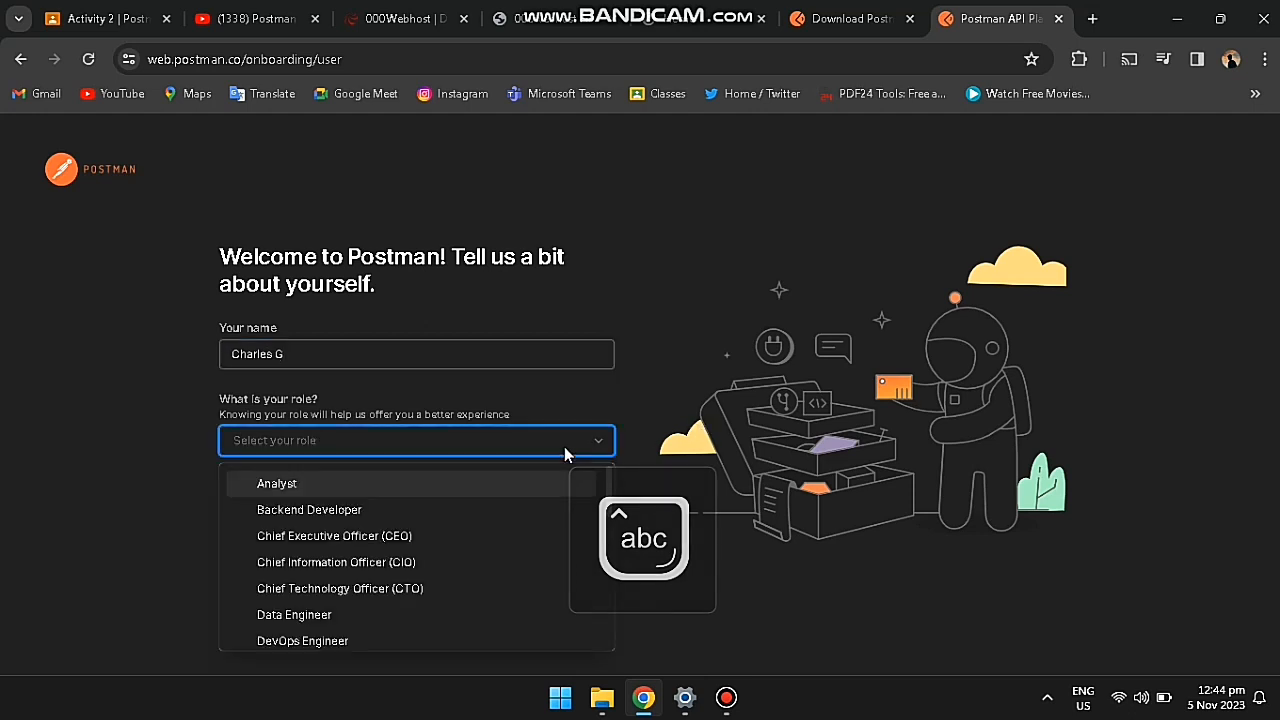
scroll(505, 541, "down", 6)
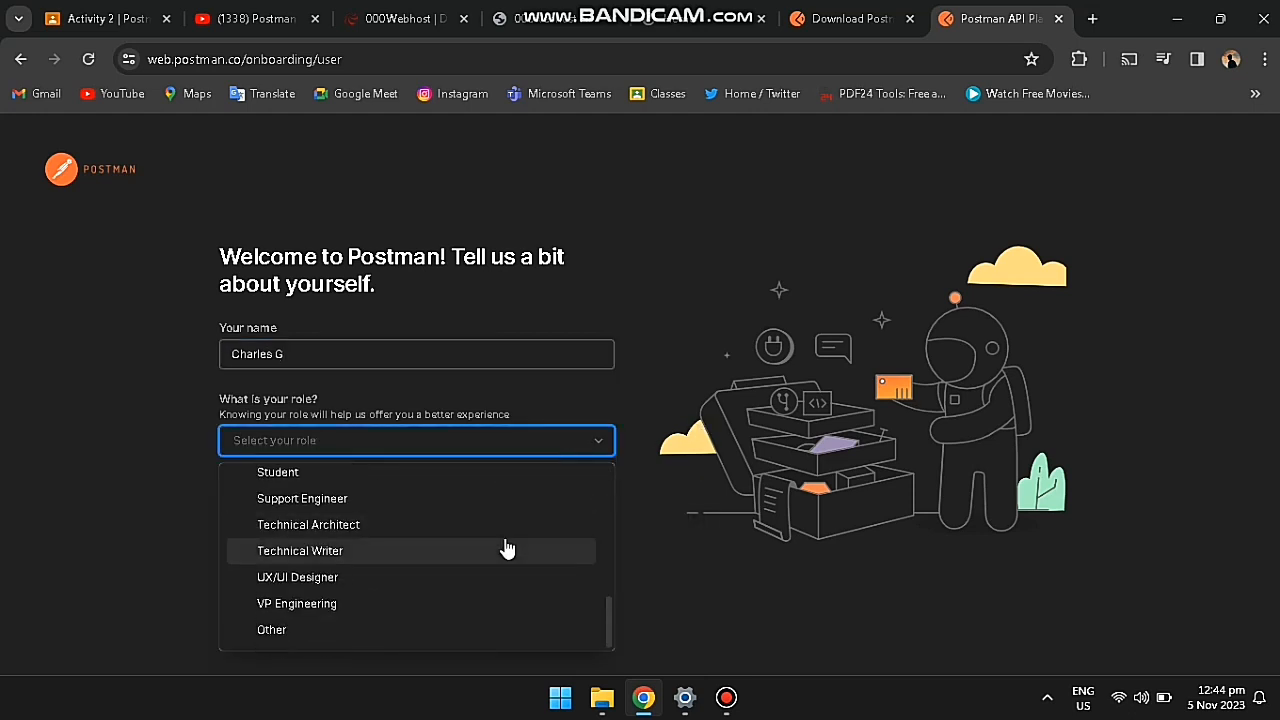
scroll(440, 556, "up", 1)
left_click(365, 563)
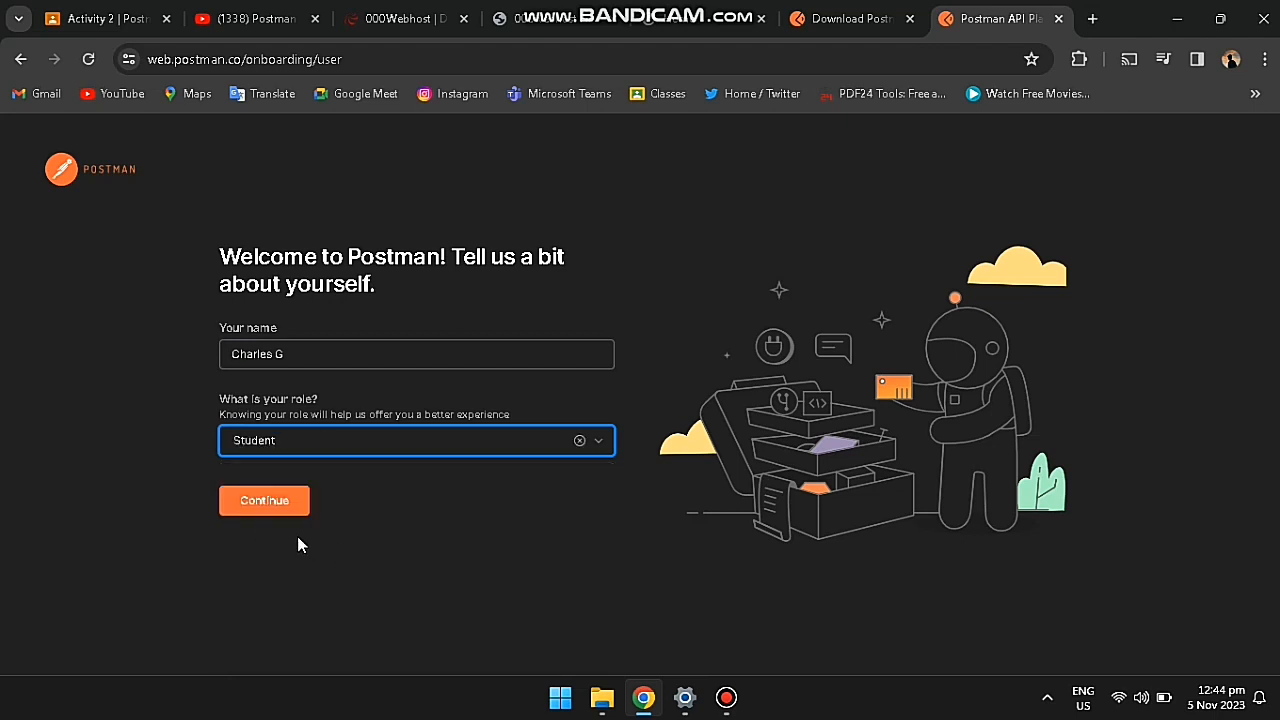
left_click(278, 502)
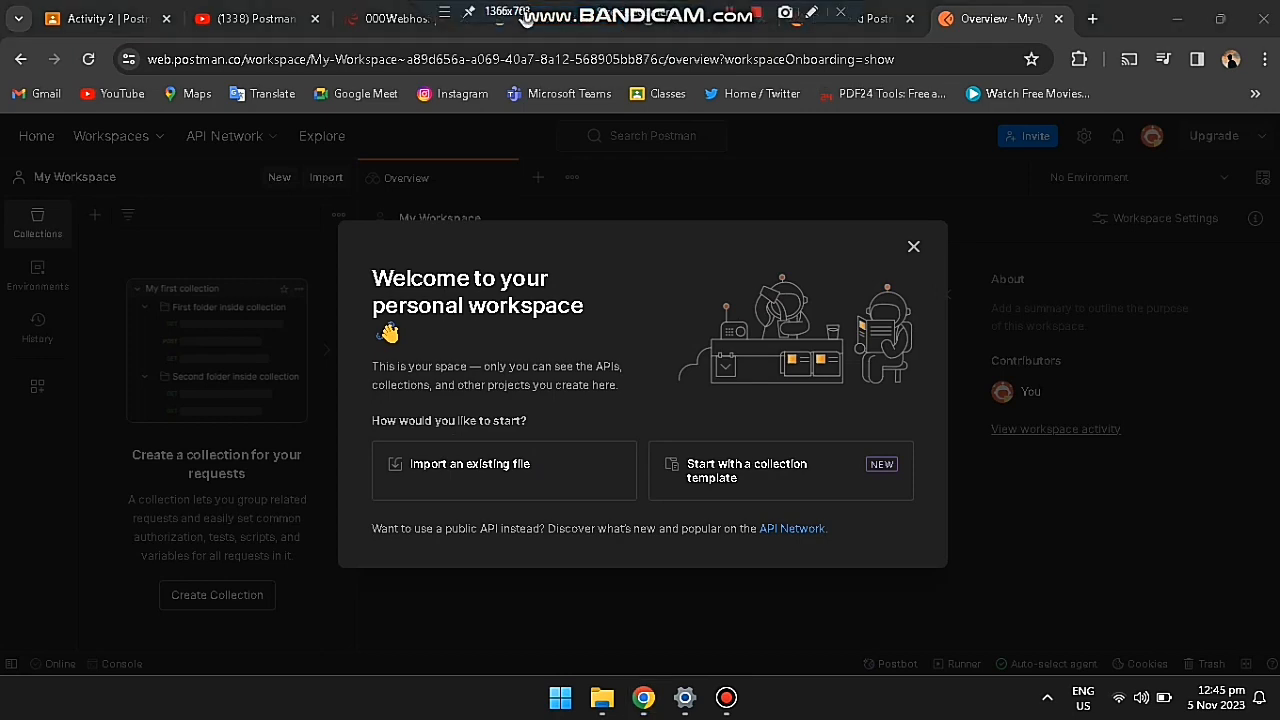
Step: Close the personal workspace welcome modal, then focus the OpenWeather username field
left_click(913, 247)
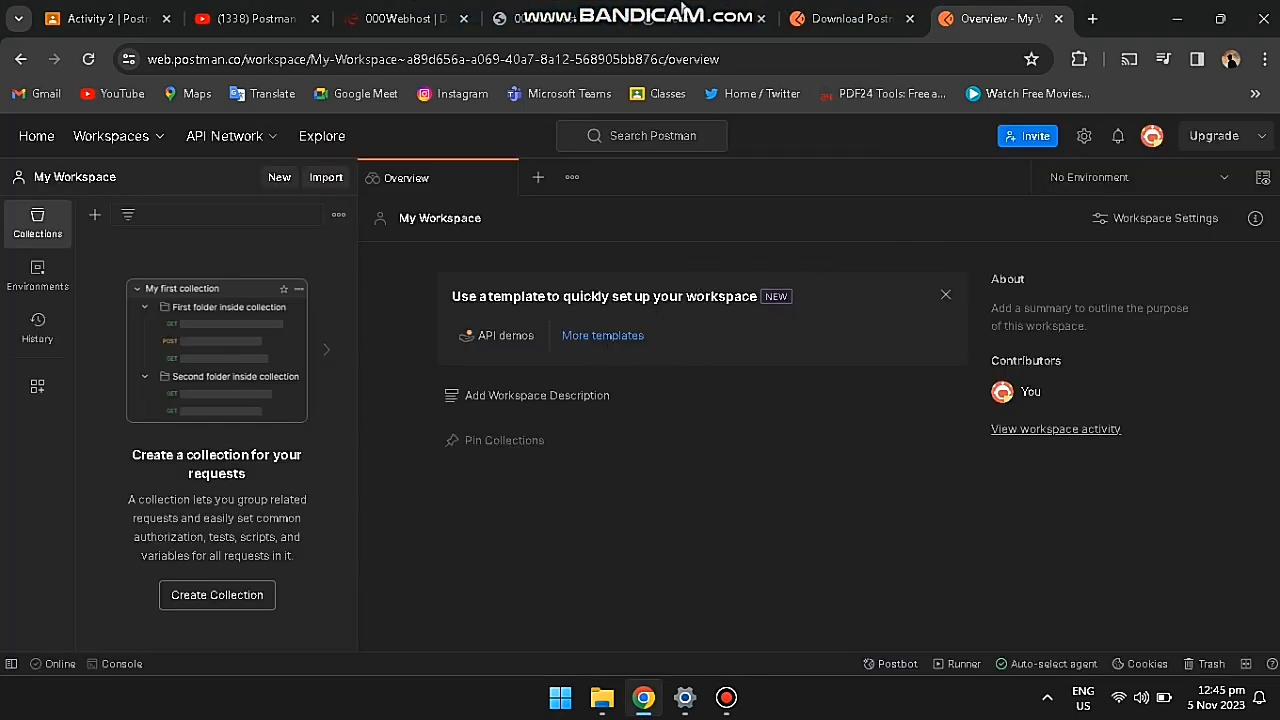
left_click(589, 306)
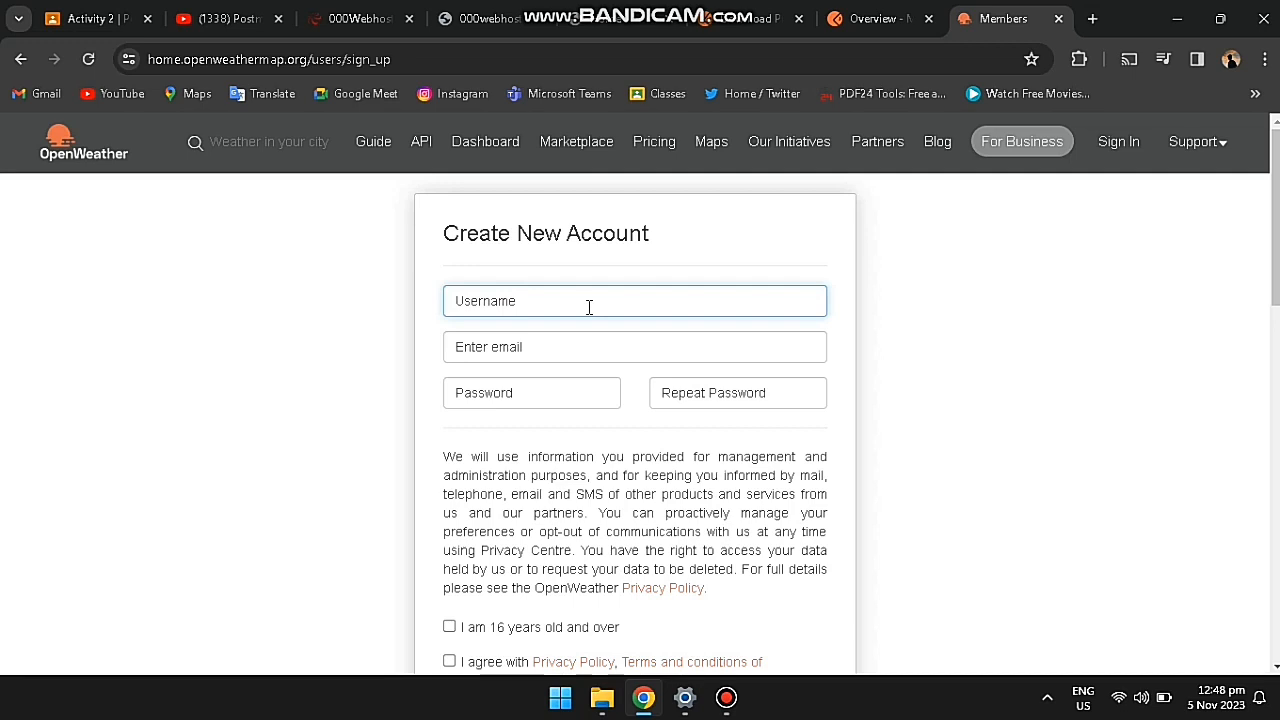
Step: Enter a username, the e-mail address and the password twice, then tick the age and terms boxes
type("charlesg")
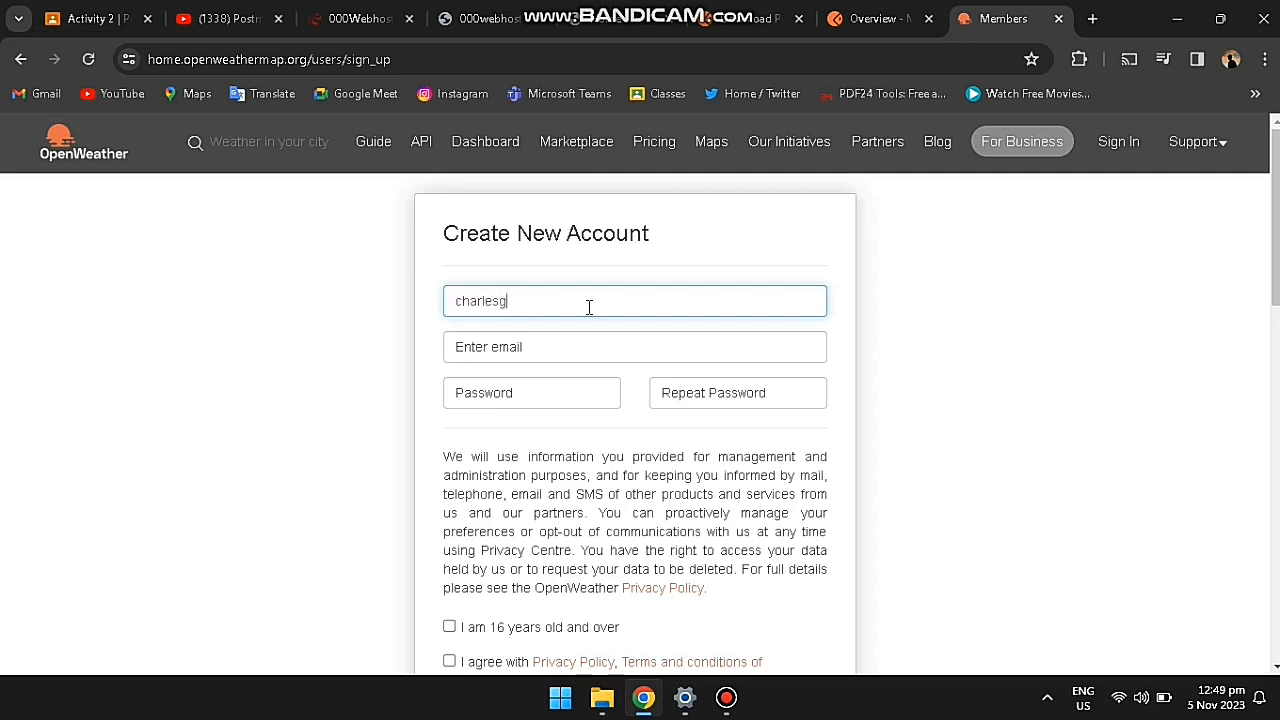
left_click(523, 347)
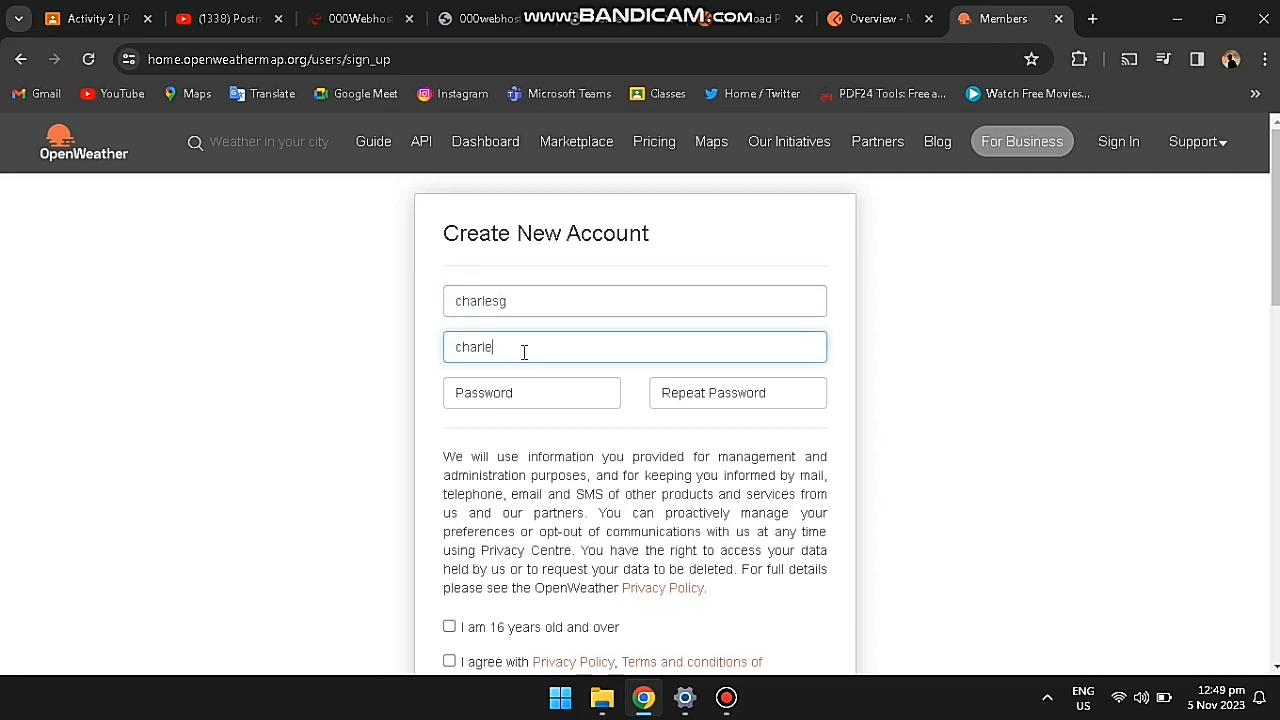
left_click(542, 392)
type("********")
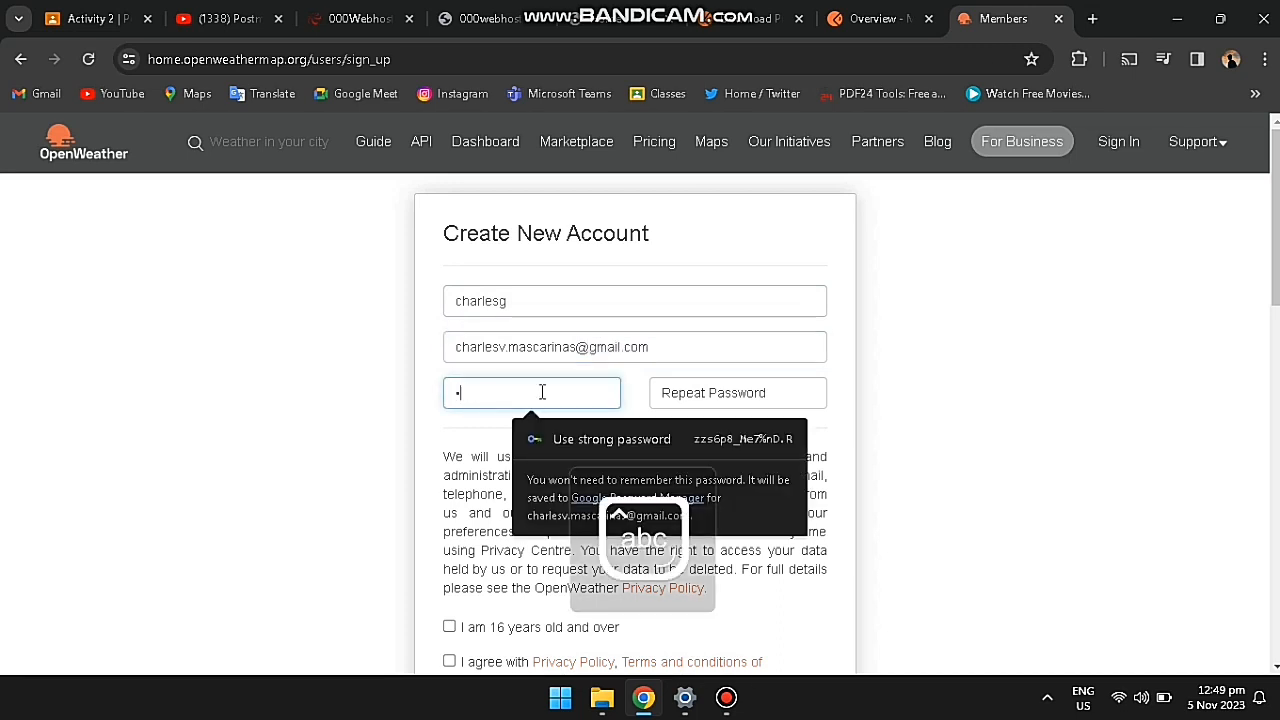
type("*")
left_click(732, 390)
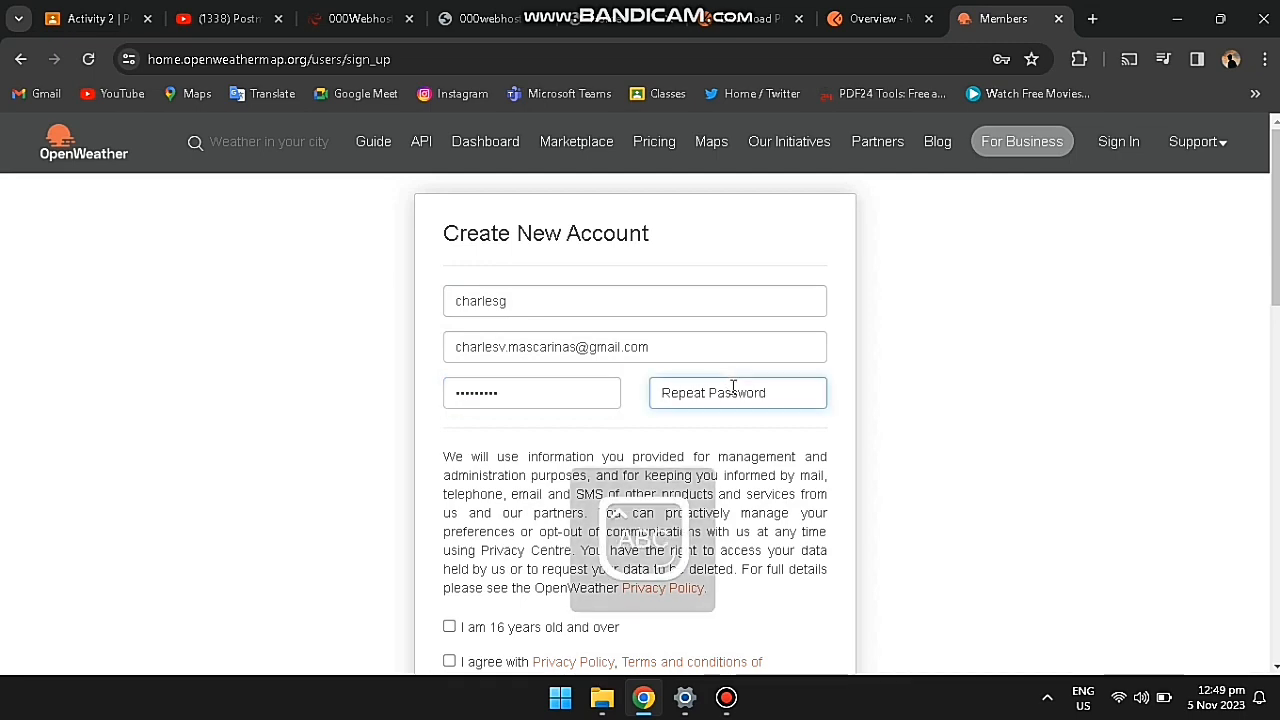
type("****")
scroll(733, 388, "down", 2)
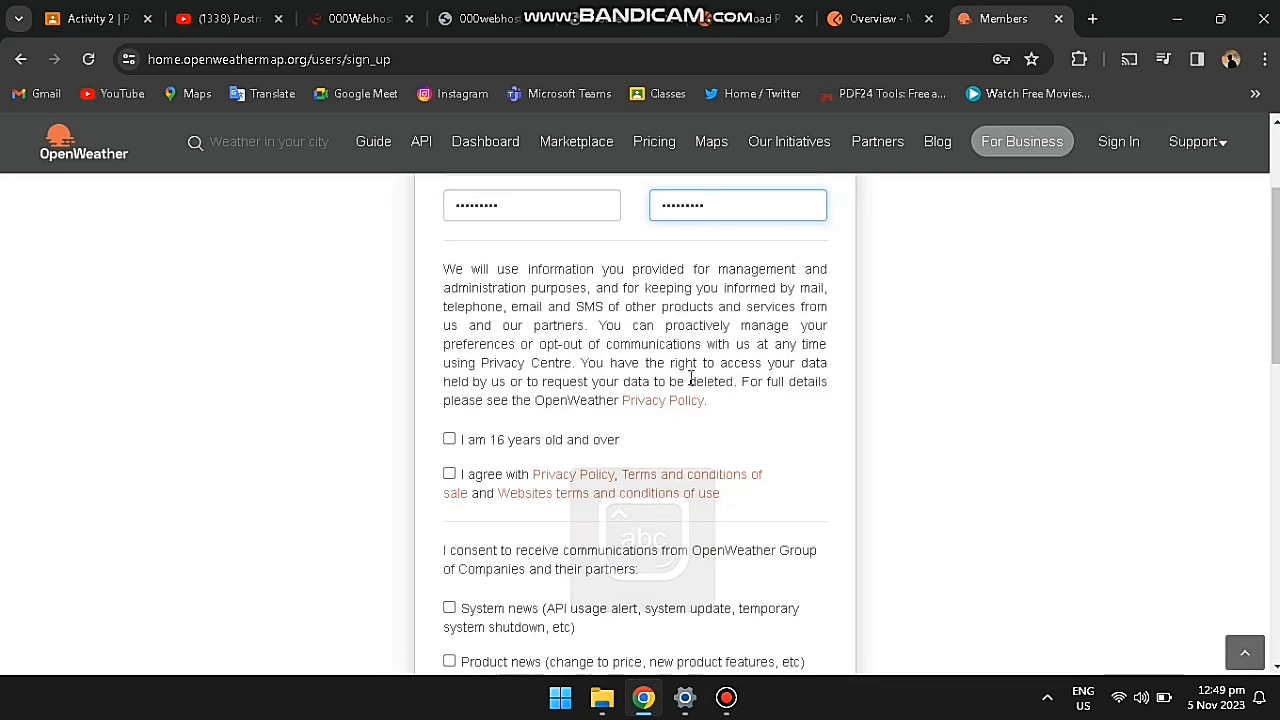
left_click(449, 441)
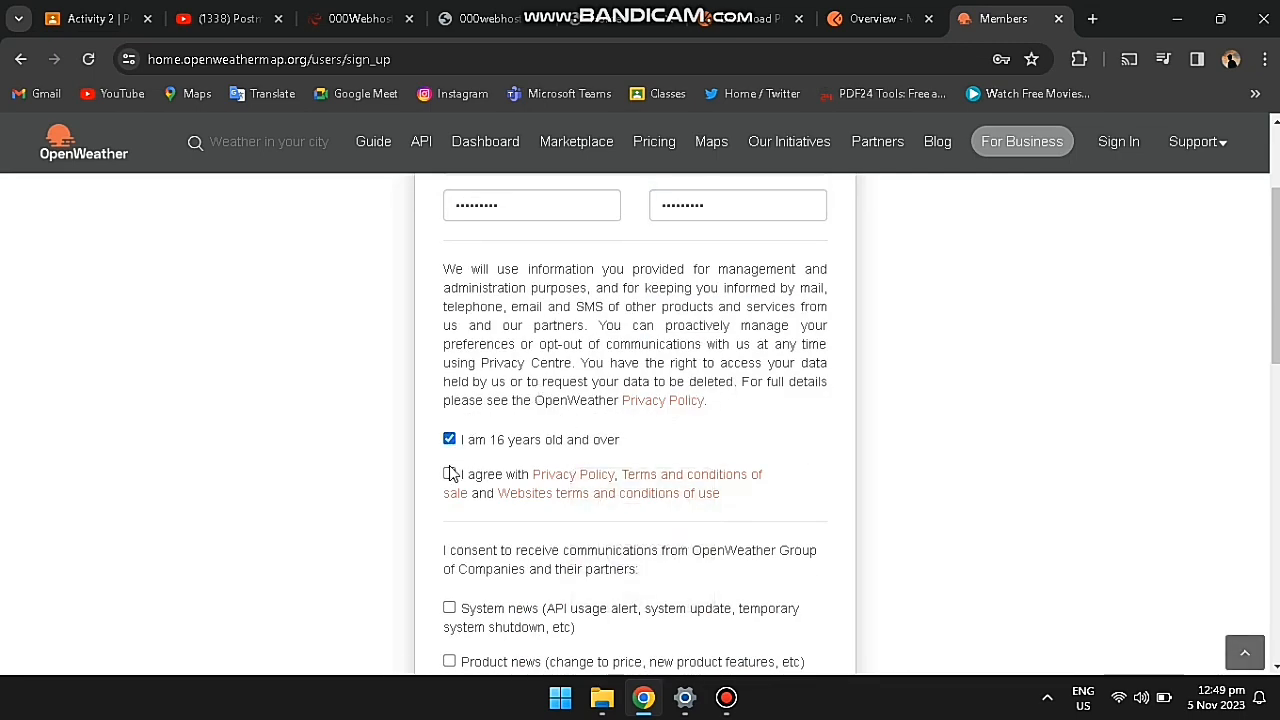
left_click(450, 476)
Step: Solve the reCAPTCHA by selecting the motorcycle squares, then the traffic-light squares
scroll(846, 466, "down", 2)
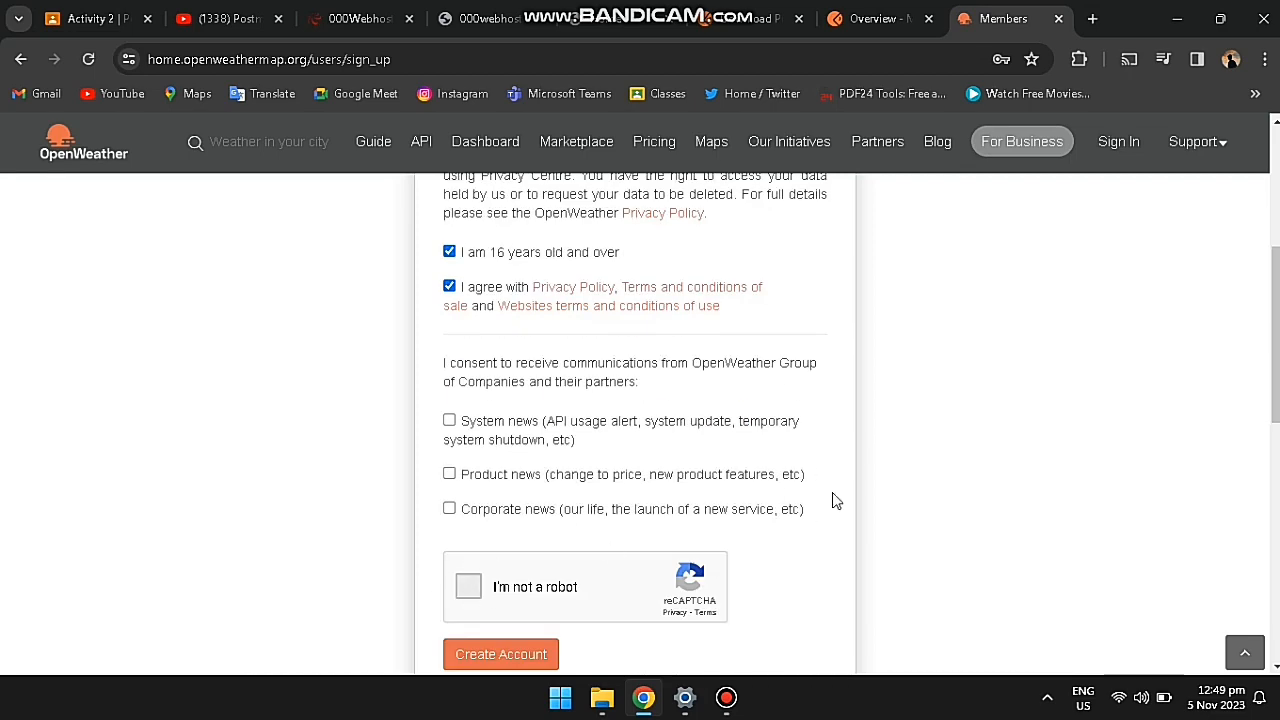
left_click(562, 396)
left_click(626, 396)
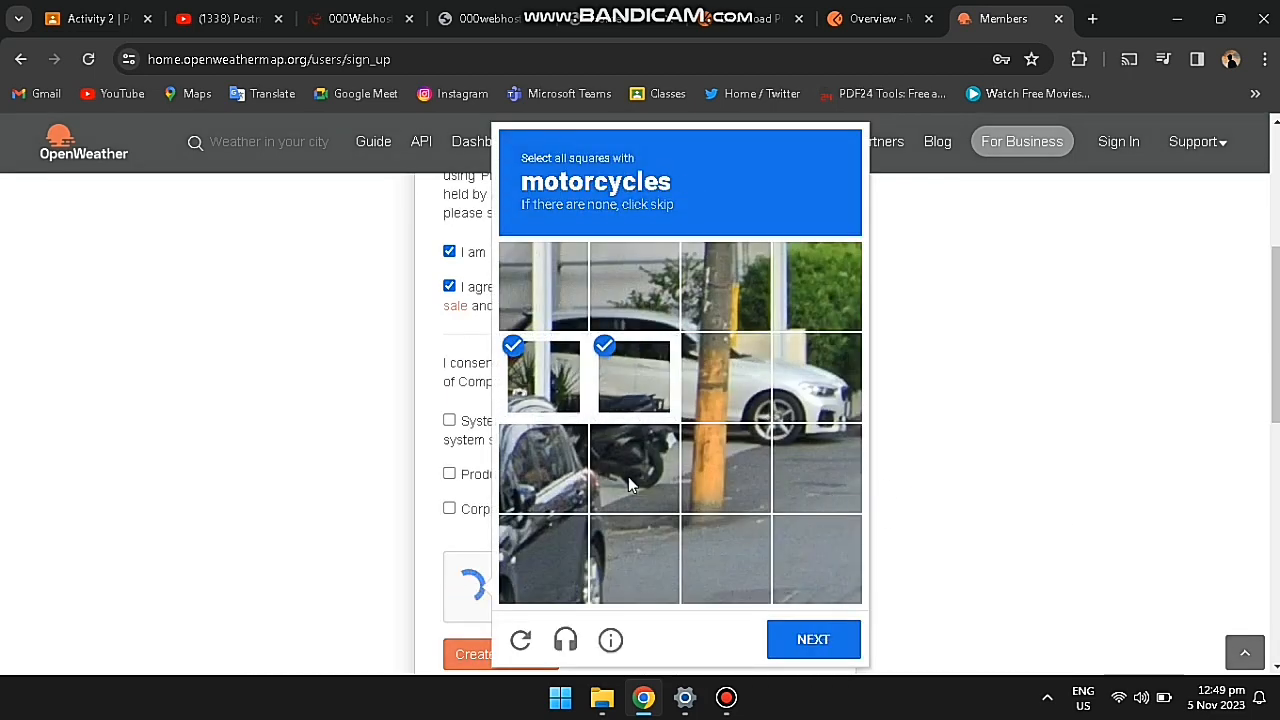
left_click(628, 485)
left_click(568, 485)
left_click(827, 648)
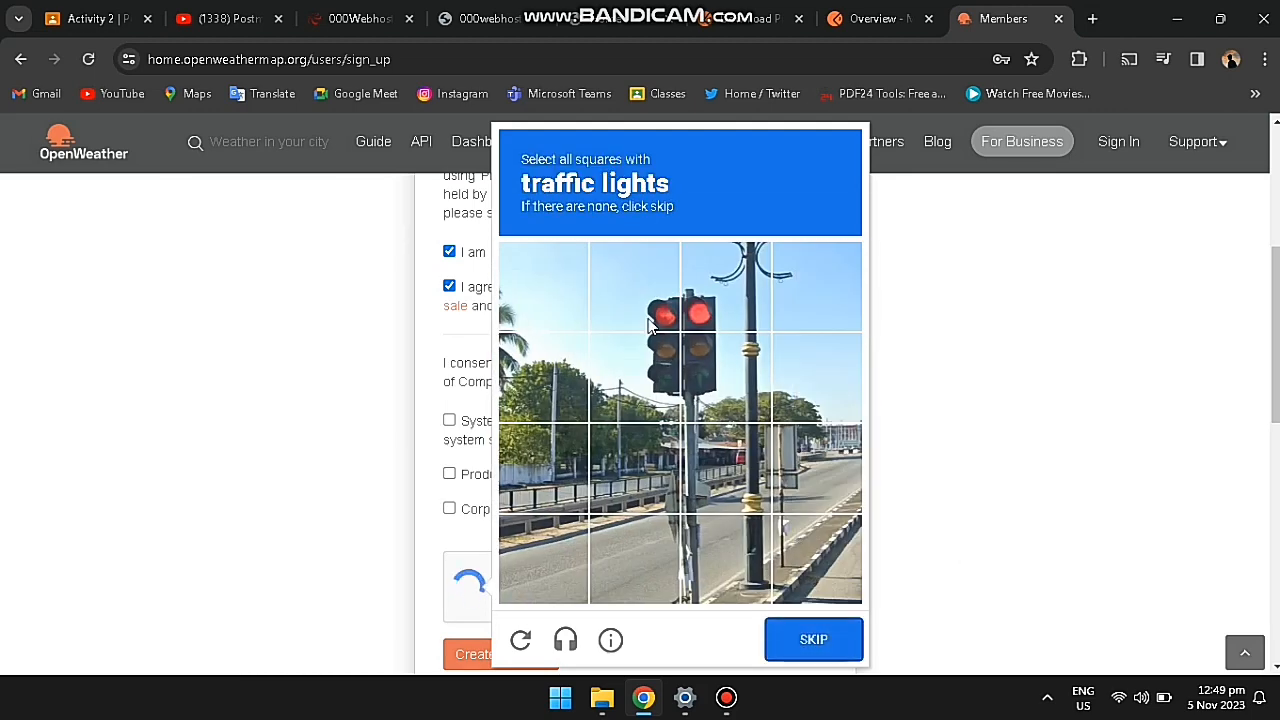
left_click(648, 325)
left_click(715, 300)
left_click(640, 380)
left_click(720, 380)
left_click(810, 639)
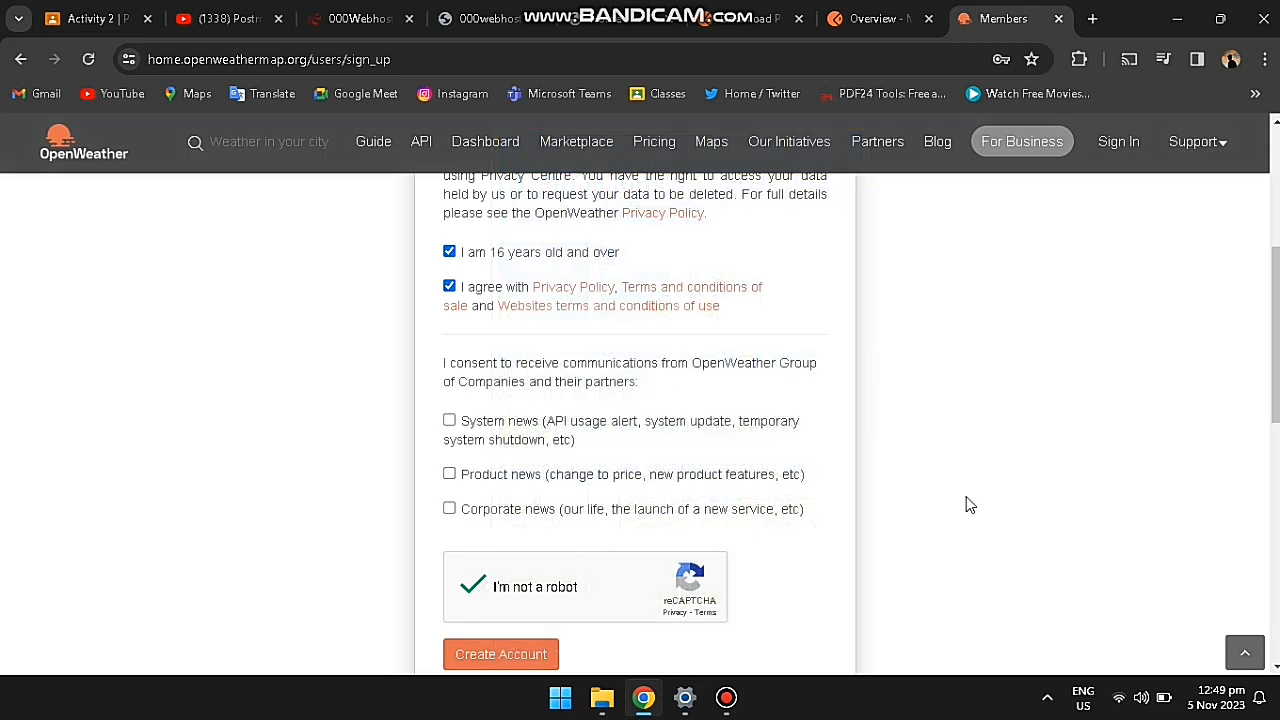
Step: Leave the System, Product and Corporate news boxes unchecked and create the account
scroll(968, 505, "down", 1)
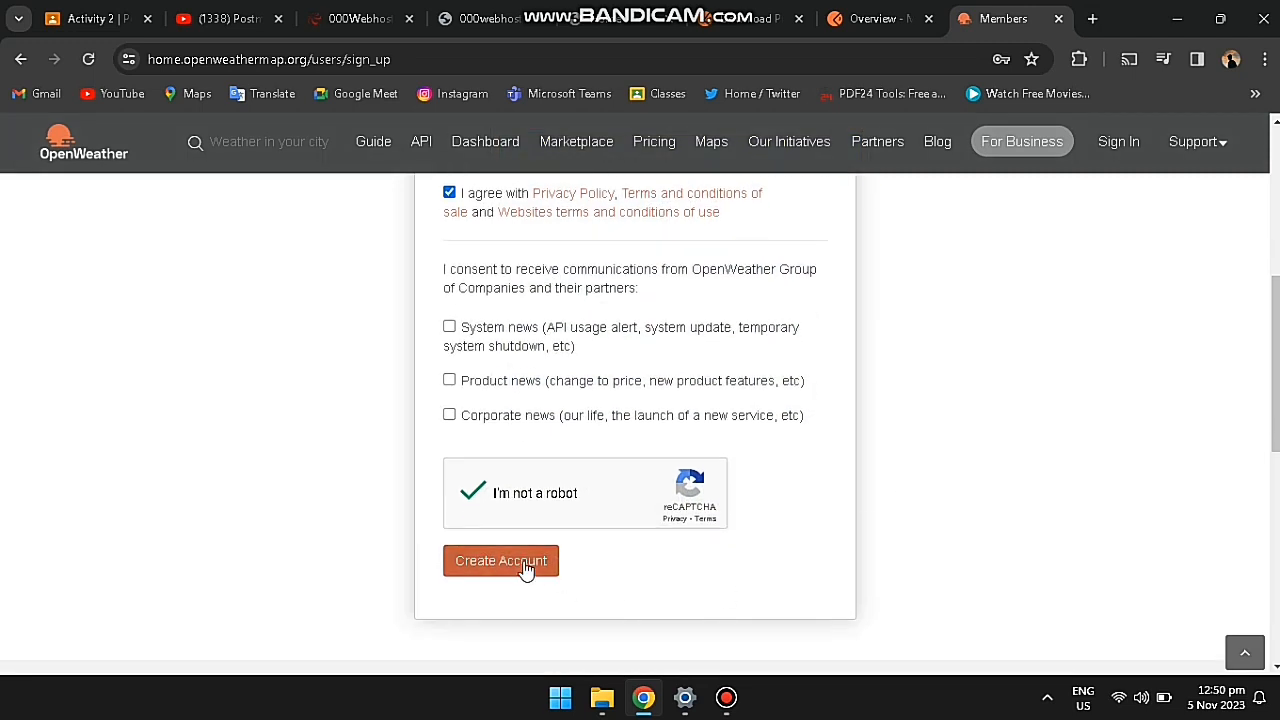
left_click(449, 327)
left_click(449, 381)
left_click(449, 415)
left_click(449, 416)
left_click(449, 381)
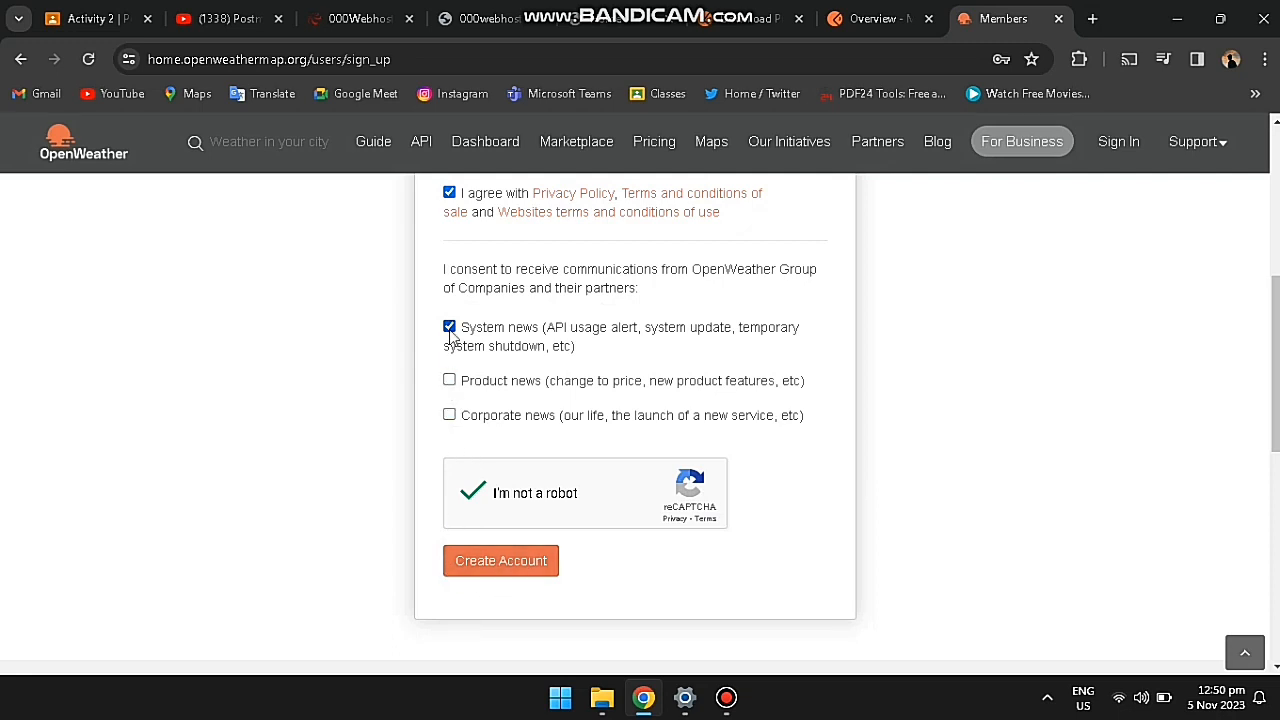
left_click(449, 328)
left_click(488, 566)
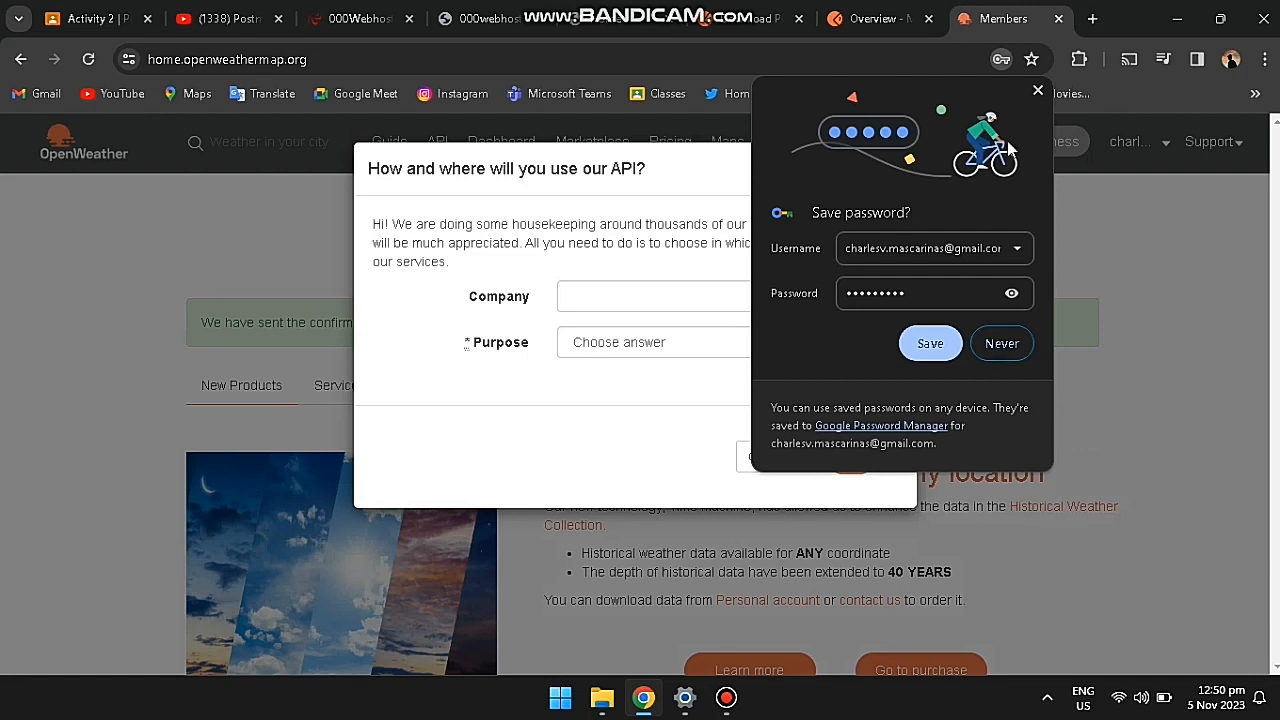
Step: Dismiss the save-password prompt, cancel the API usage survey, and open Gmail in a new tab
left_click(1037, 90)
left_click(812, 345)
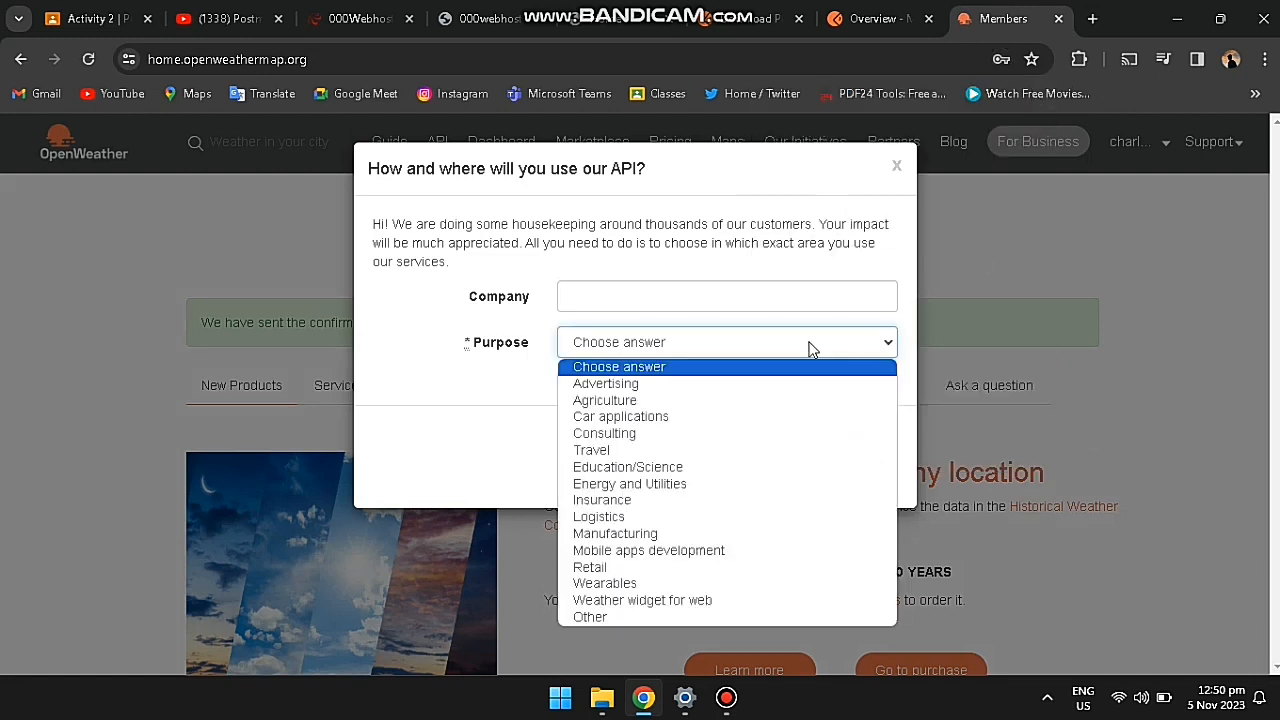
left_click(810, 346)
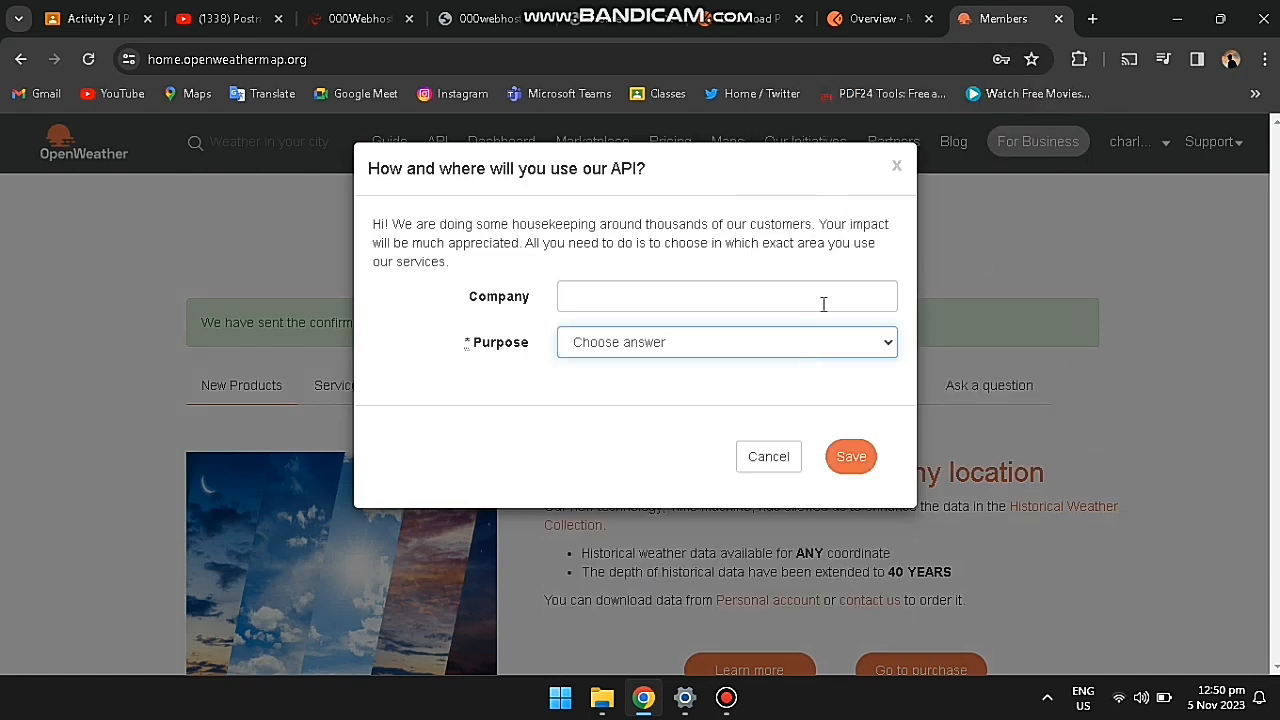
left_click(762, 466)
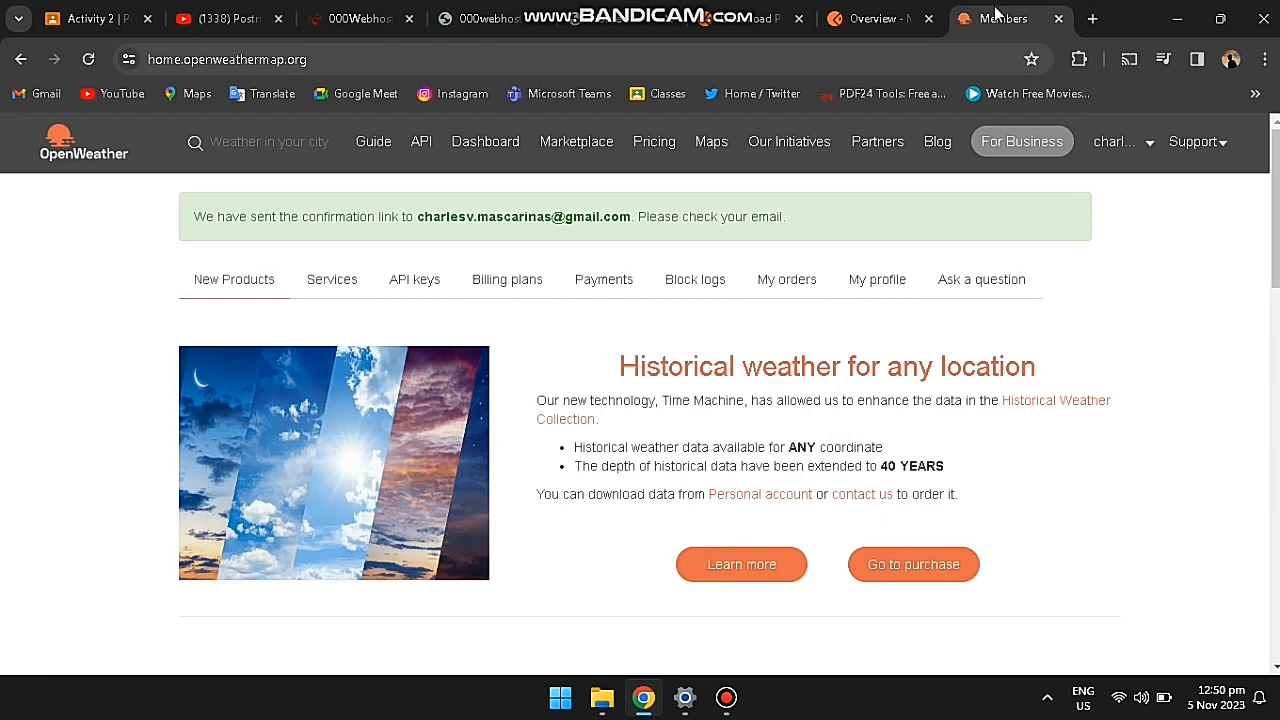
key("ctrl+t")
left_click(30, 93)
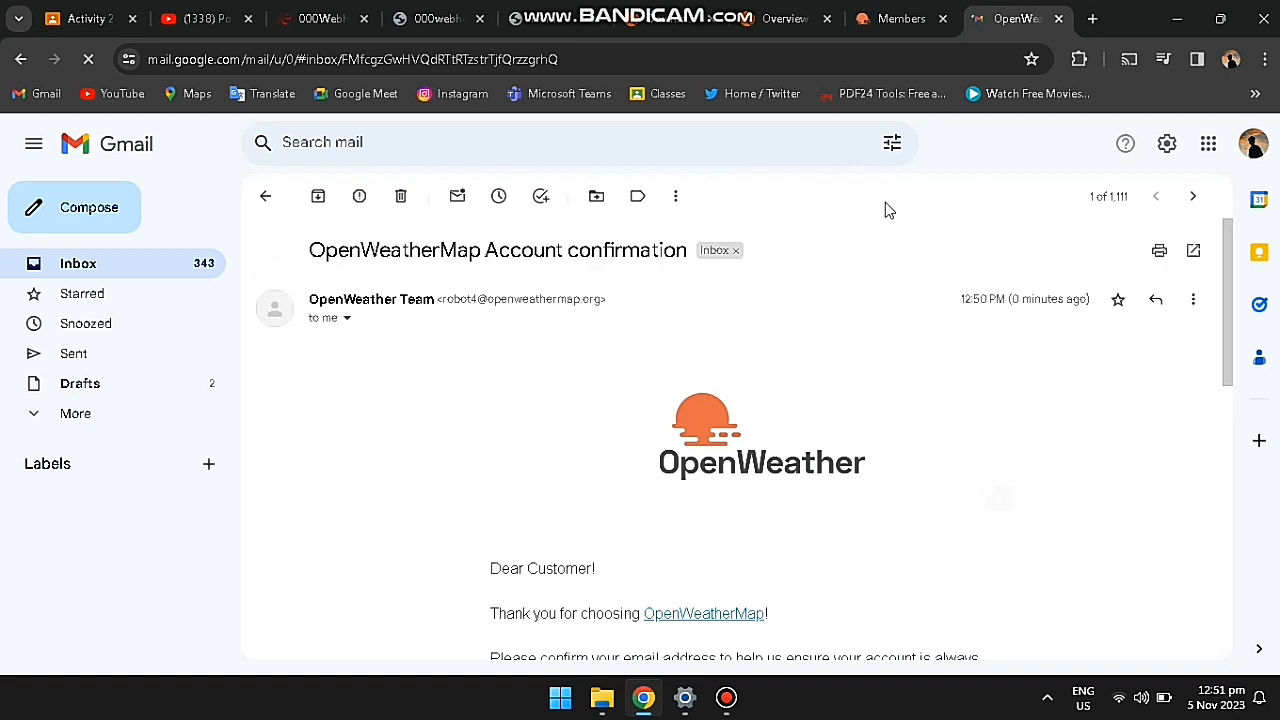
Step: Follow the 'Verify your email' link in the OpenWeatherMap Account confirmation e-mail
scroll(1049, 263, "down", 3)
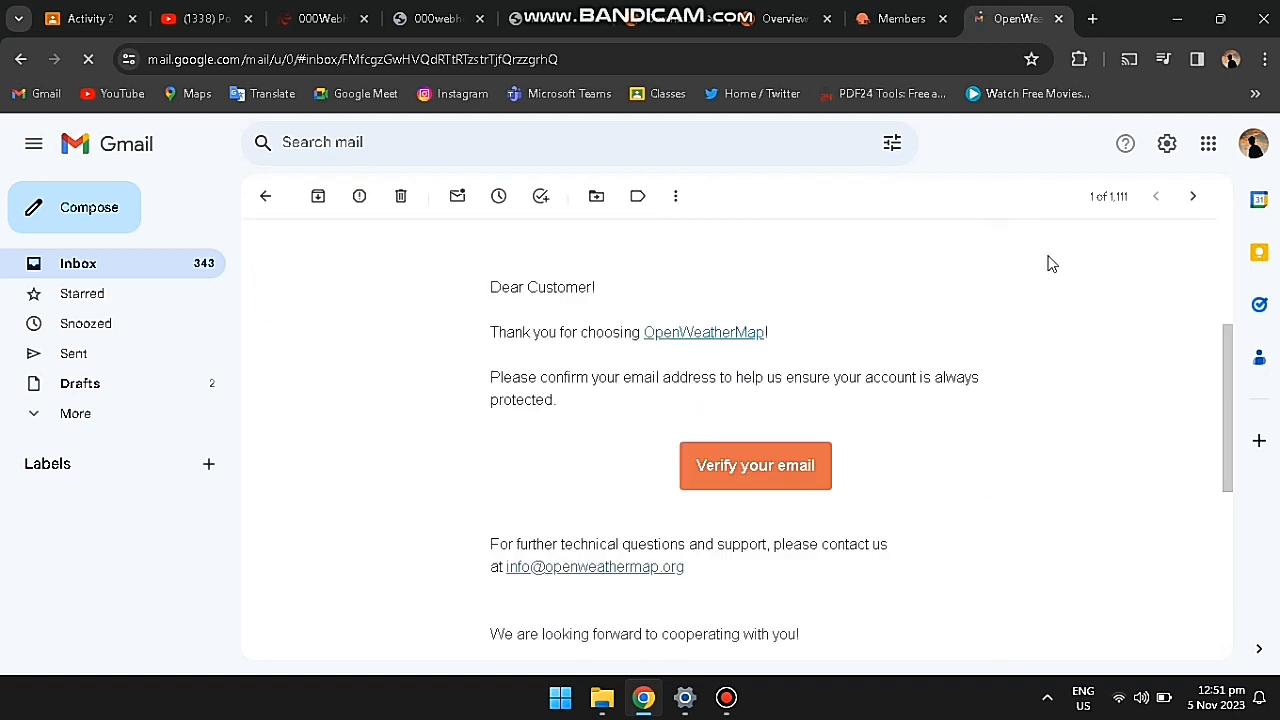
left_click(776, 470)
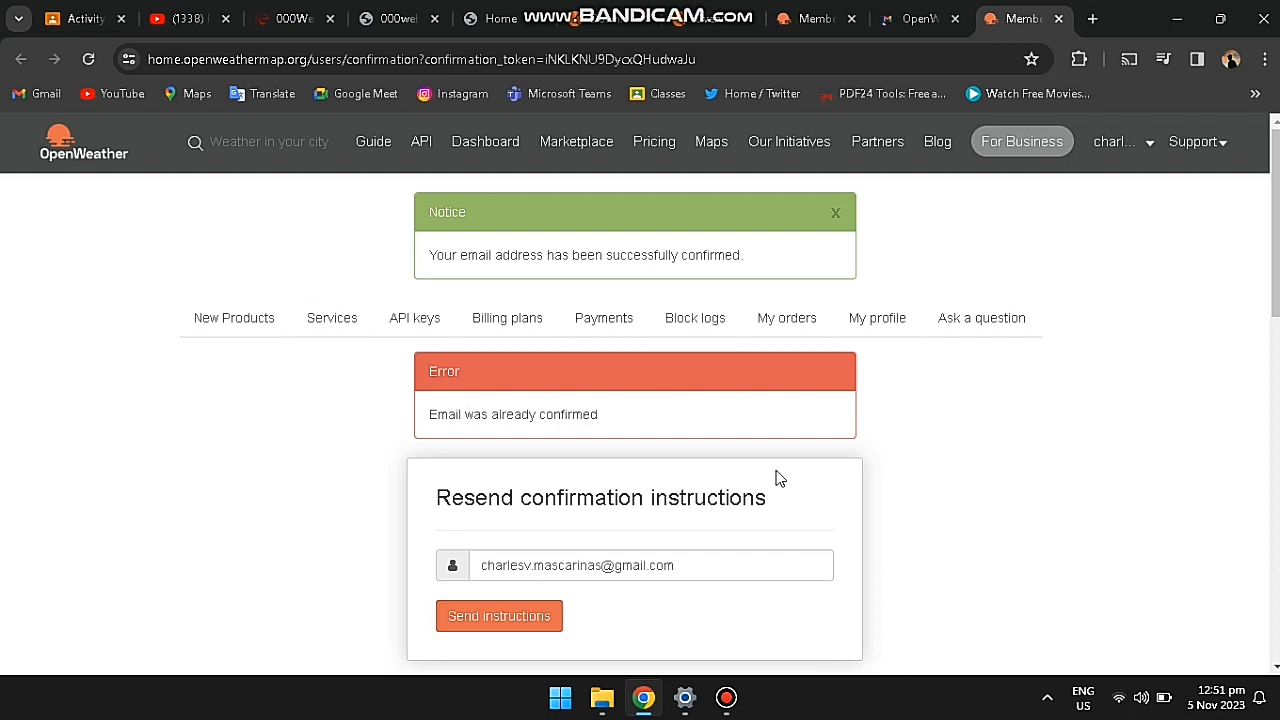
Step: Generate a new API key named api2 on the account's API keys page
scroll(779, 479, "down", 2)
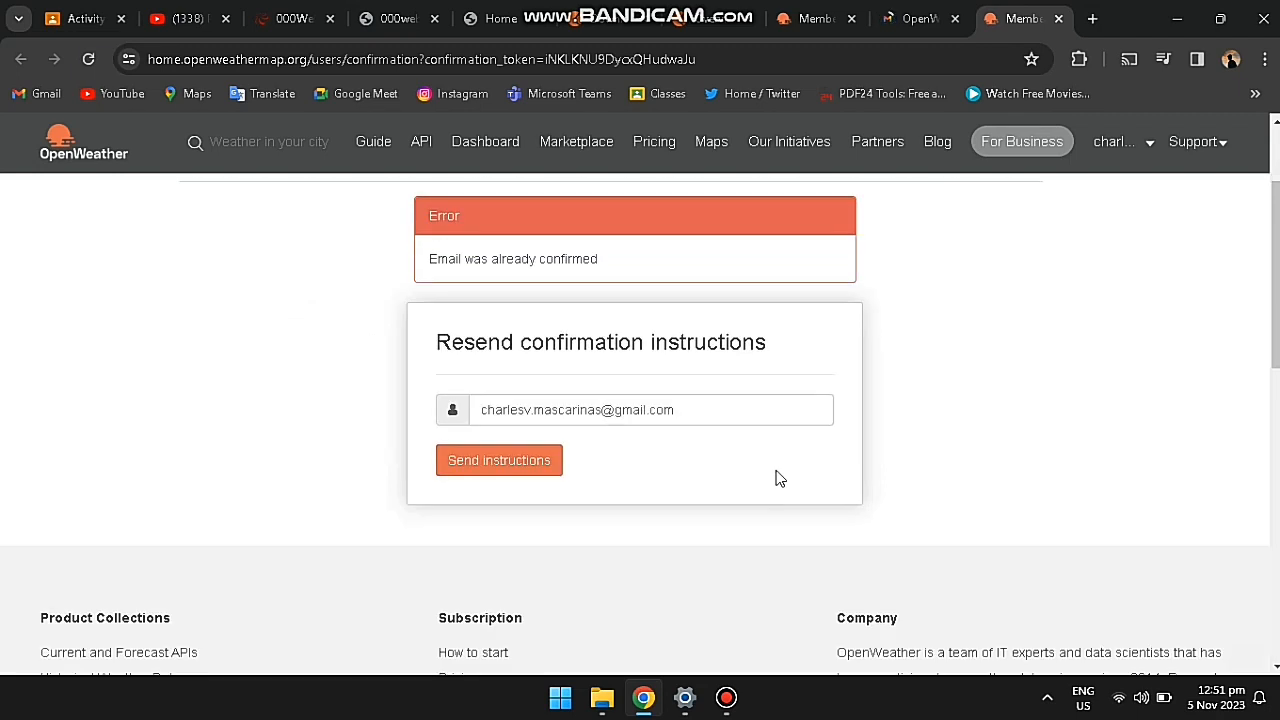
scroll(794, 486, "up", 3)
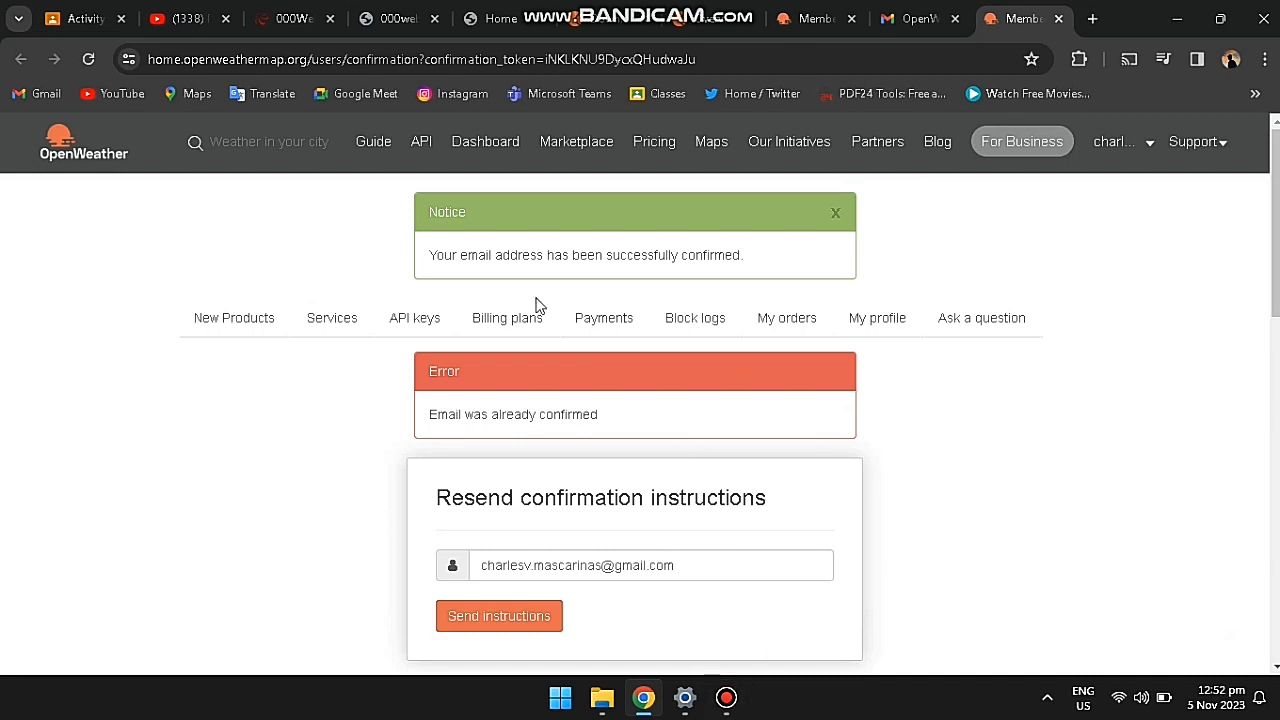
left_click(429, 318)
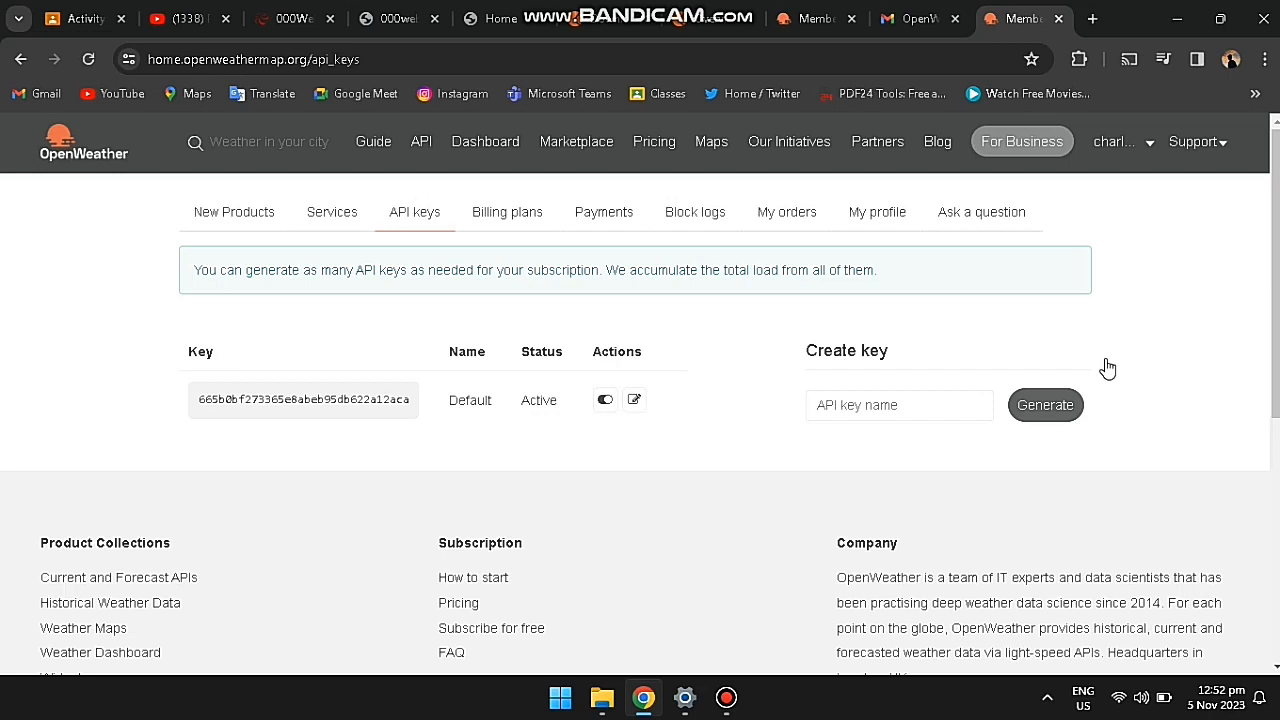
left_click(1060, 402)
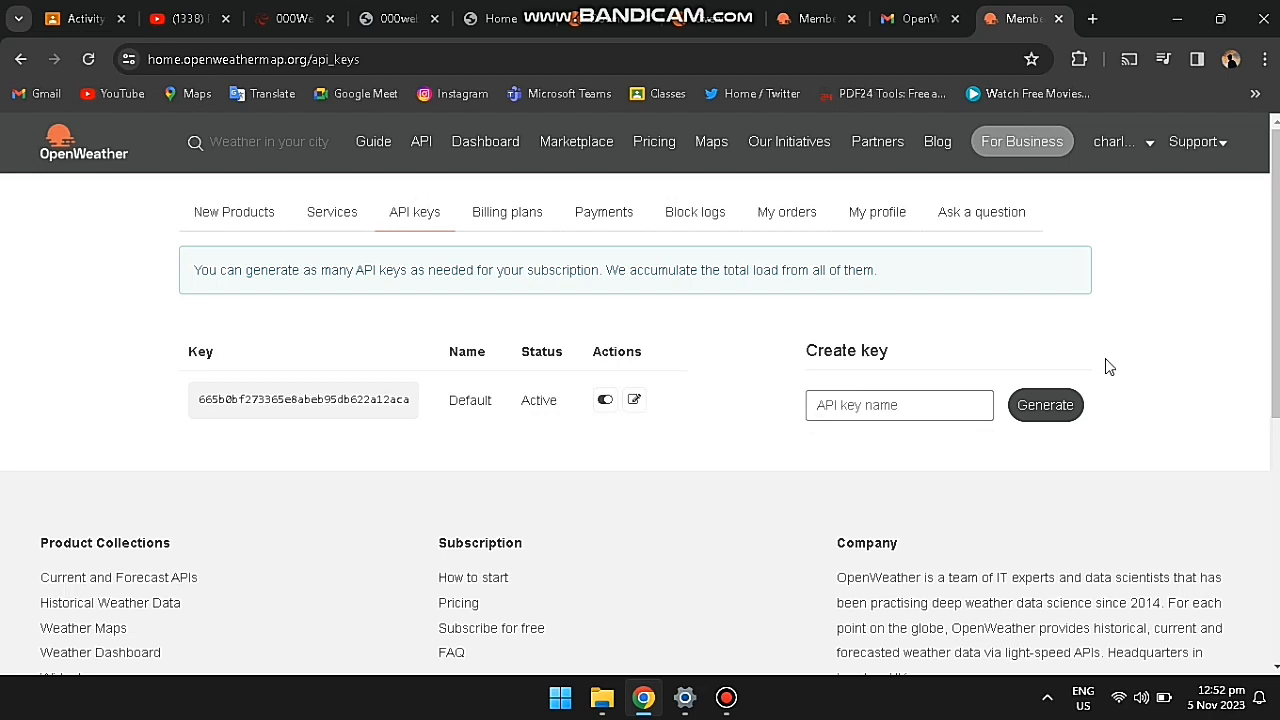
type("api2")
left_click(1045, 406)
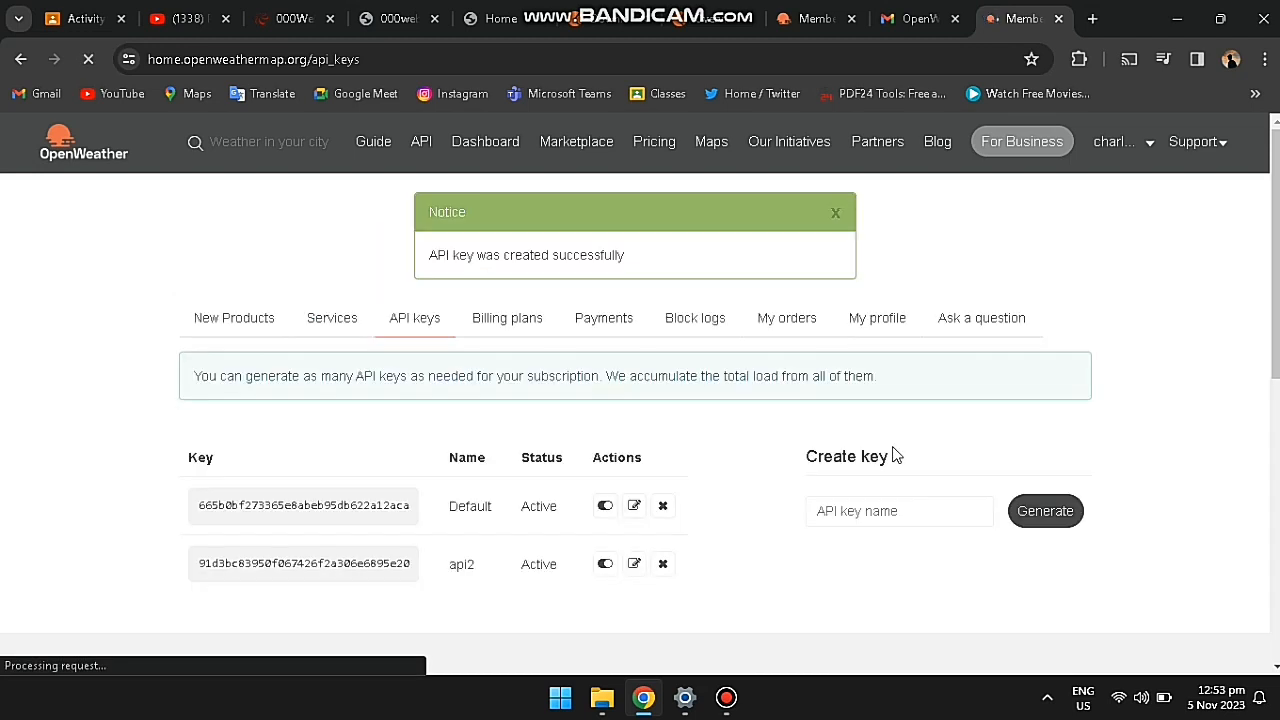
scroll(700, 526, "down", 2)
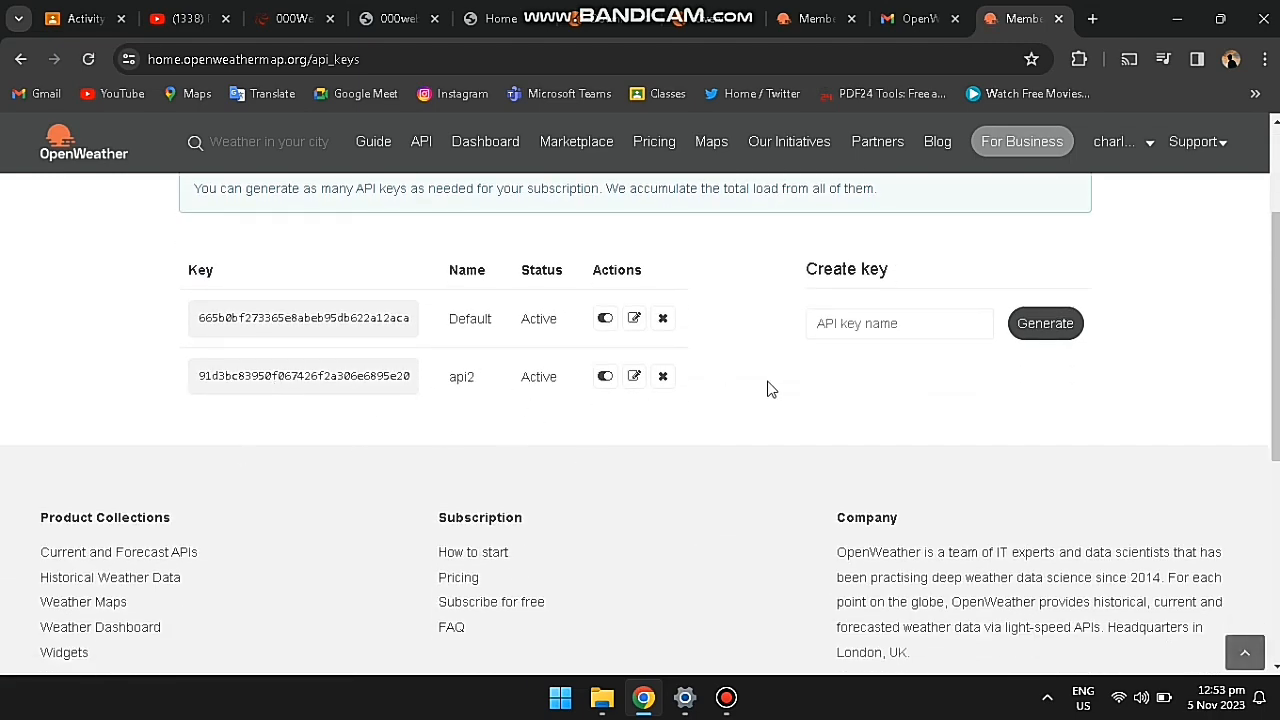
scroll(767, 400, "up", 1)
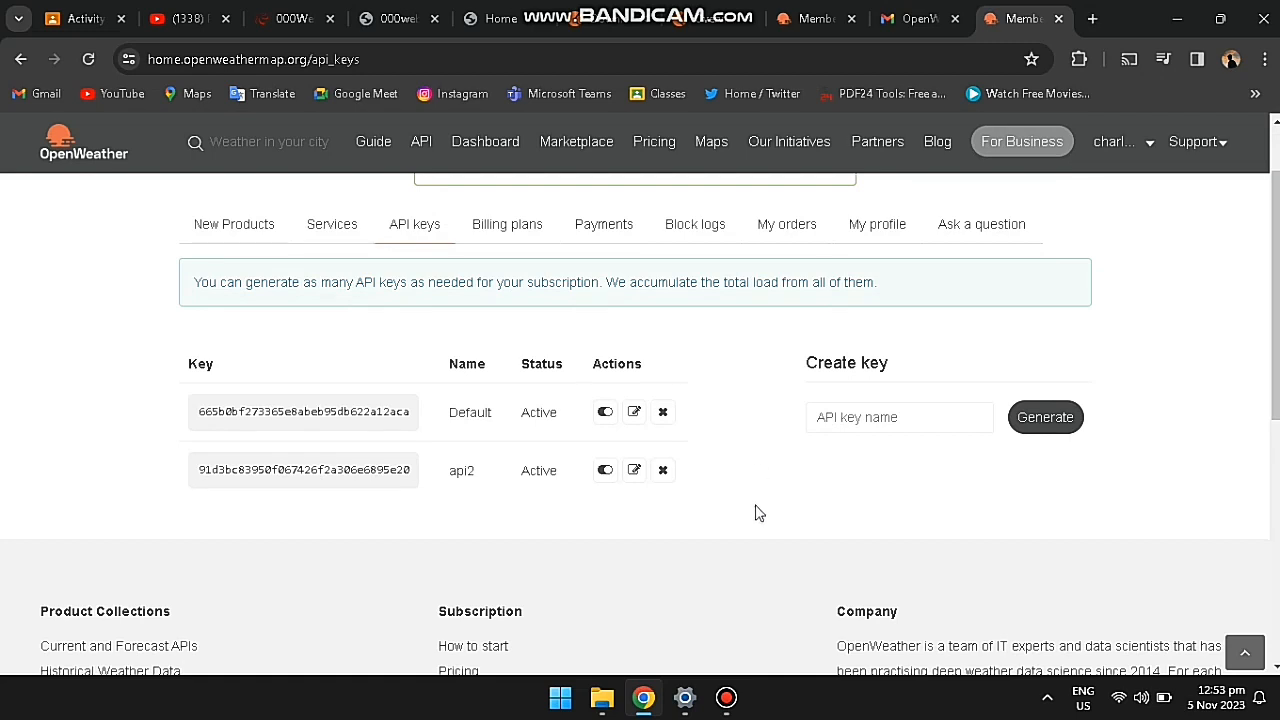
left_click(728, 696)
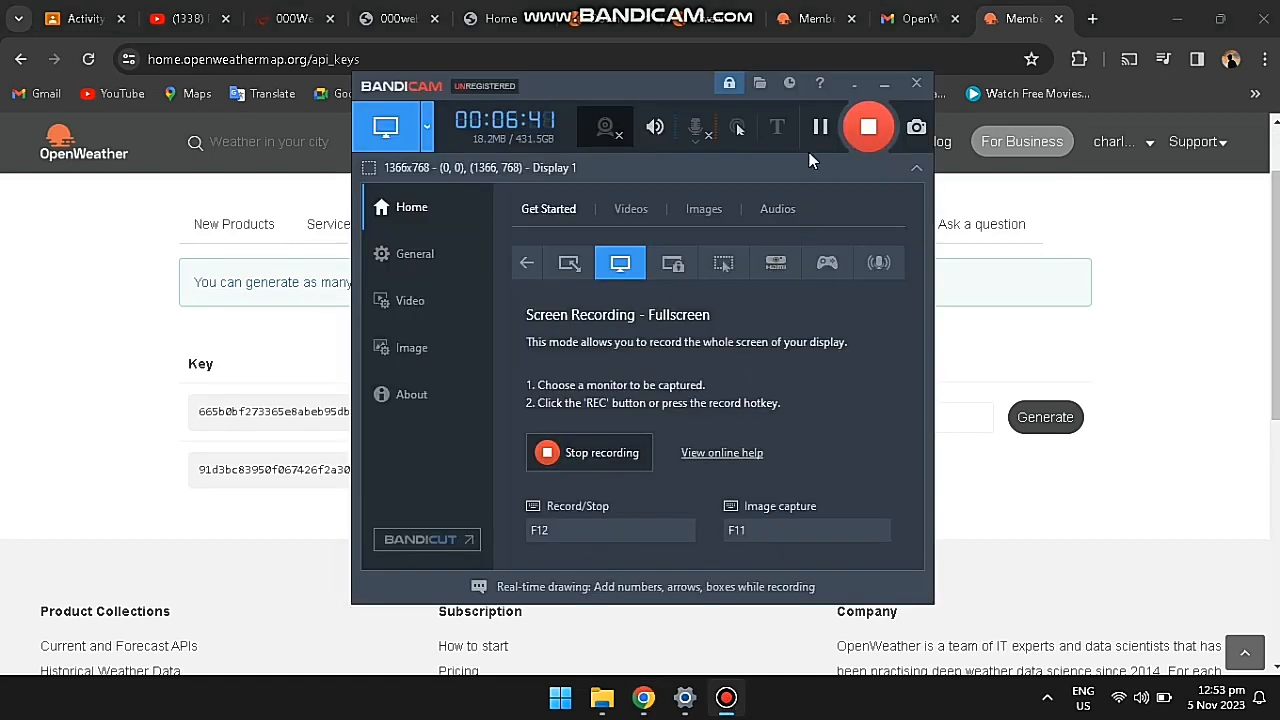
left_click(821, 128)
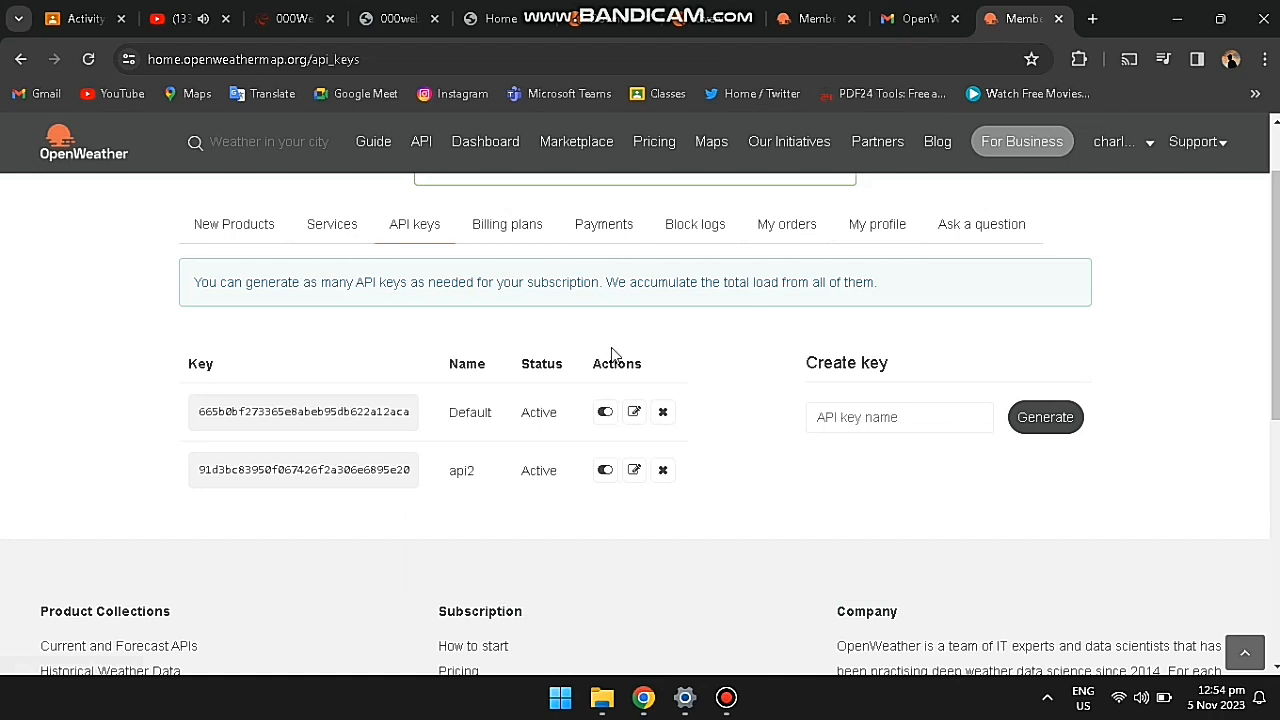
Step: Open OpenWeather's Weather API page in a new tab
scroll(746, 426, "up", 1)
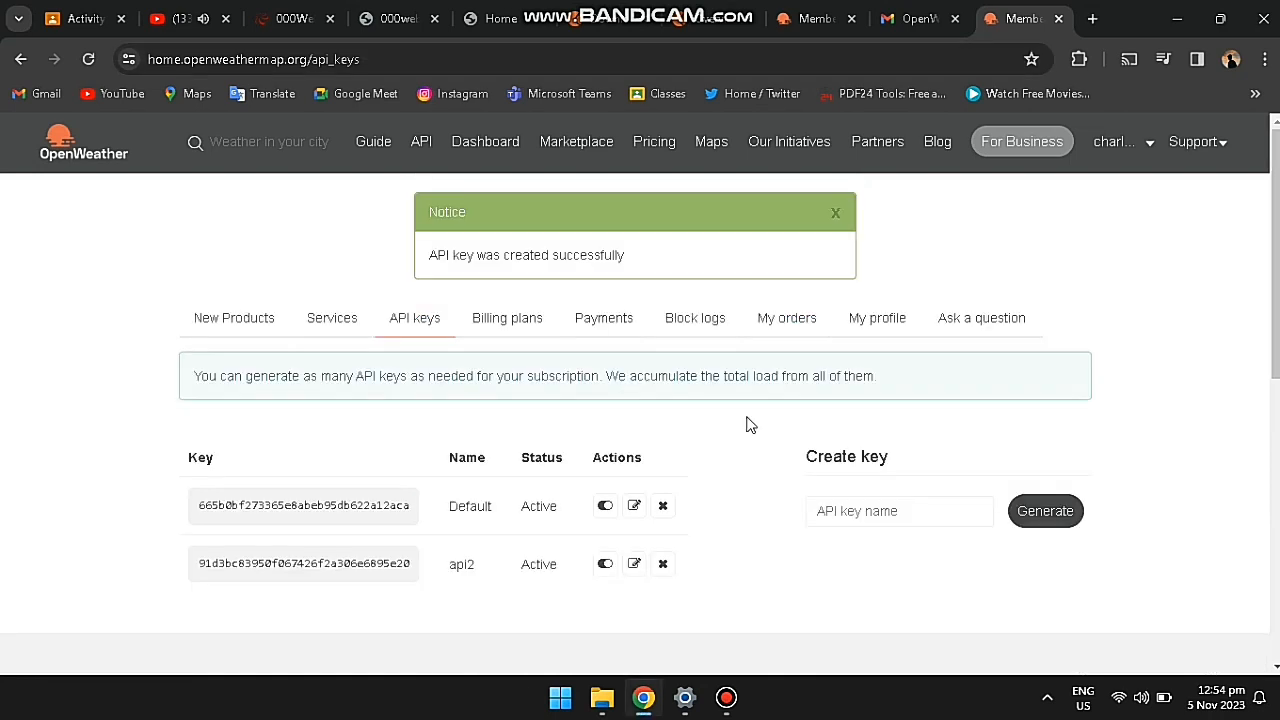
left_click(738, 694)
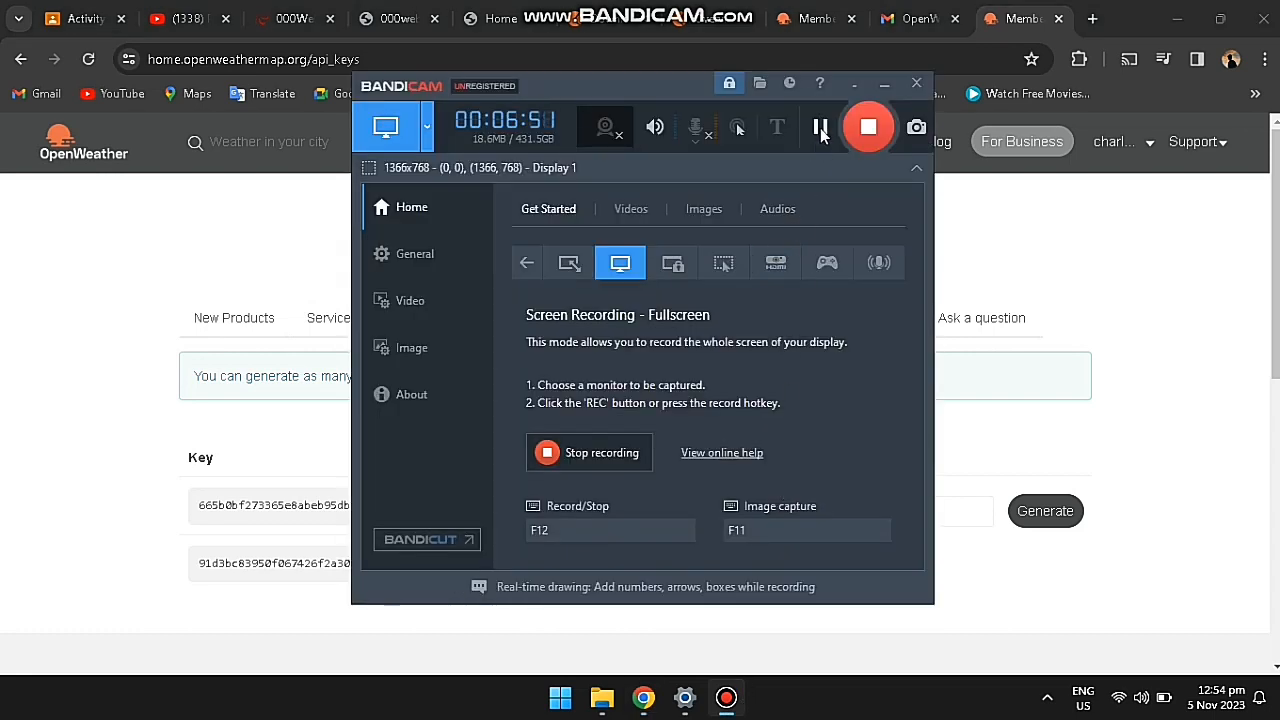
left_click(1003, 422)
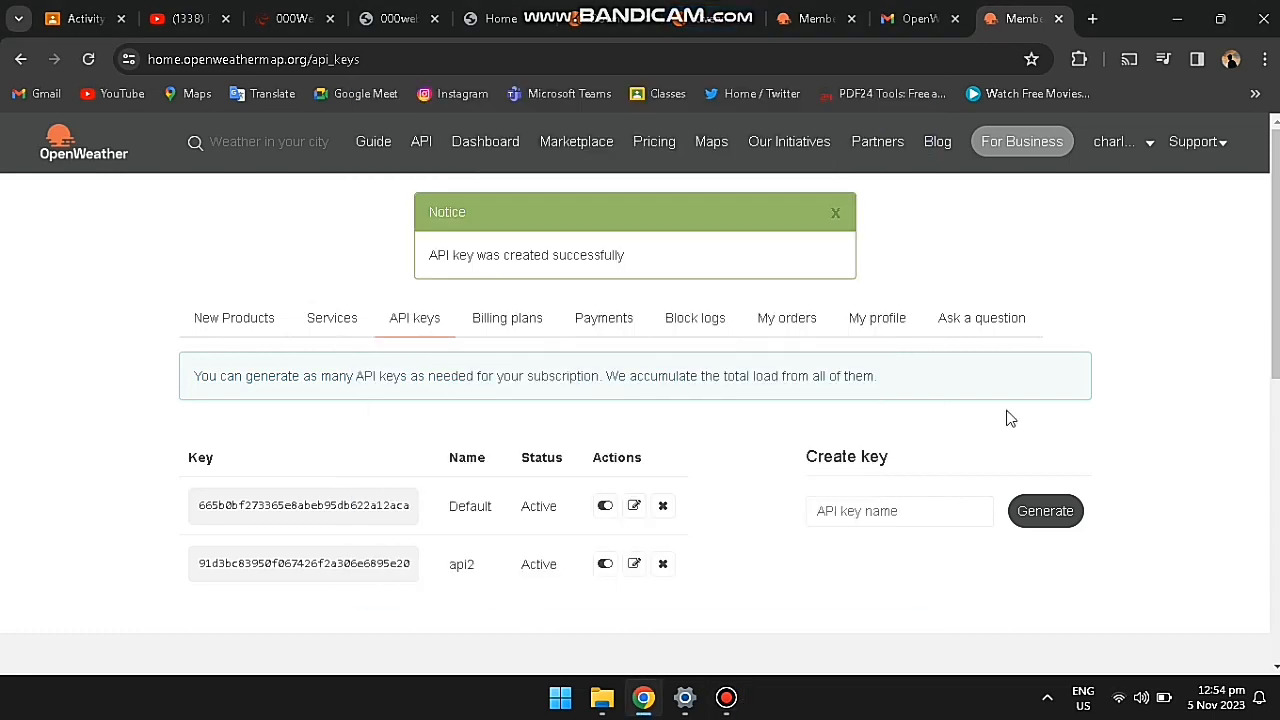
right_click(418, 143)
left_click(442, 156)
left_click(1015, 30)
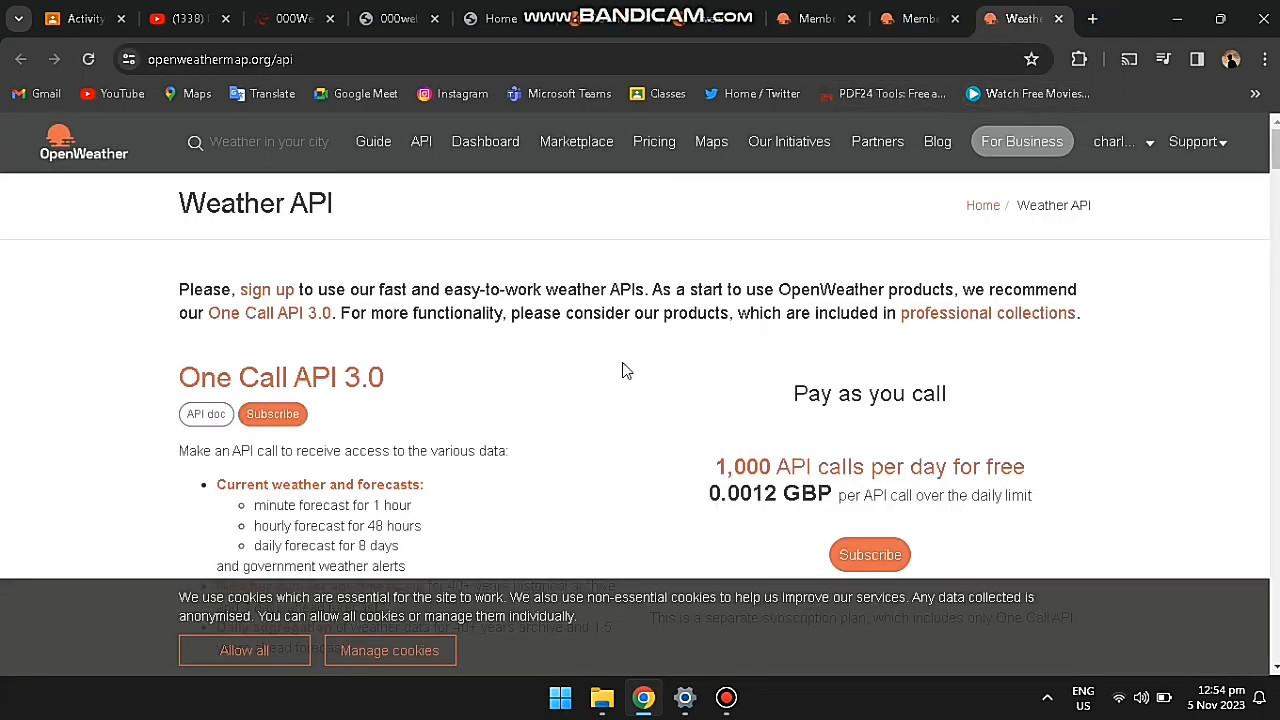
Step: Open the Current Weather Data API documentation
scroll(621, 371, "down", 2)
scroll(621, 371, "down", 8)
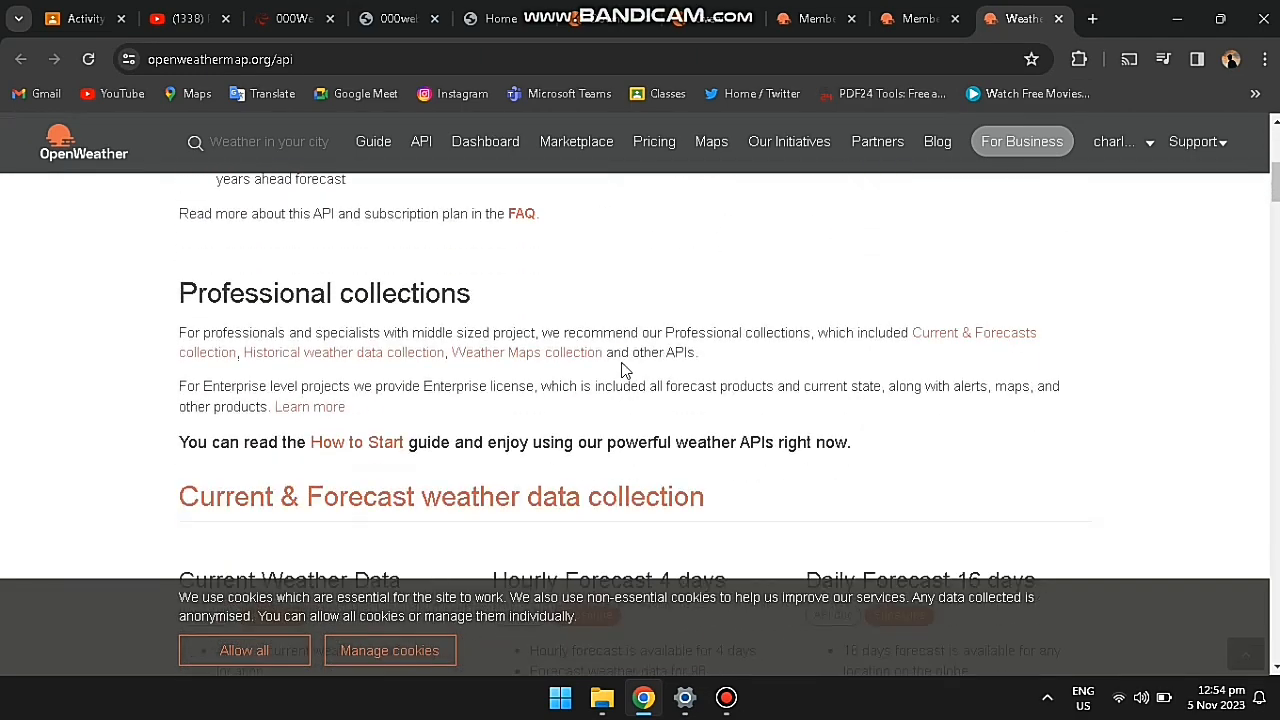
scroll(621, 362, "up", 2)
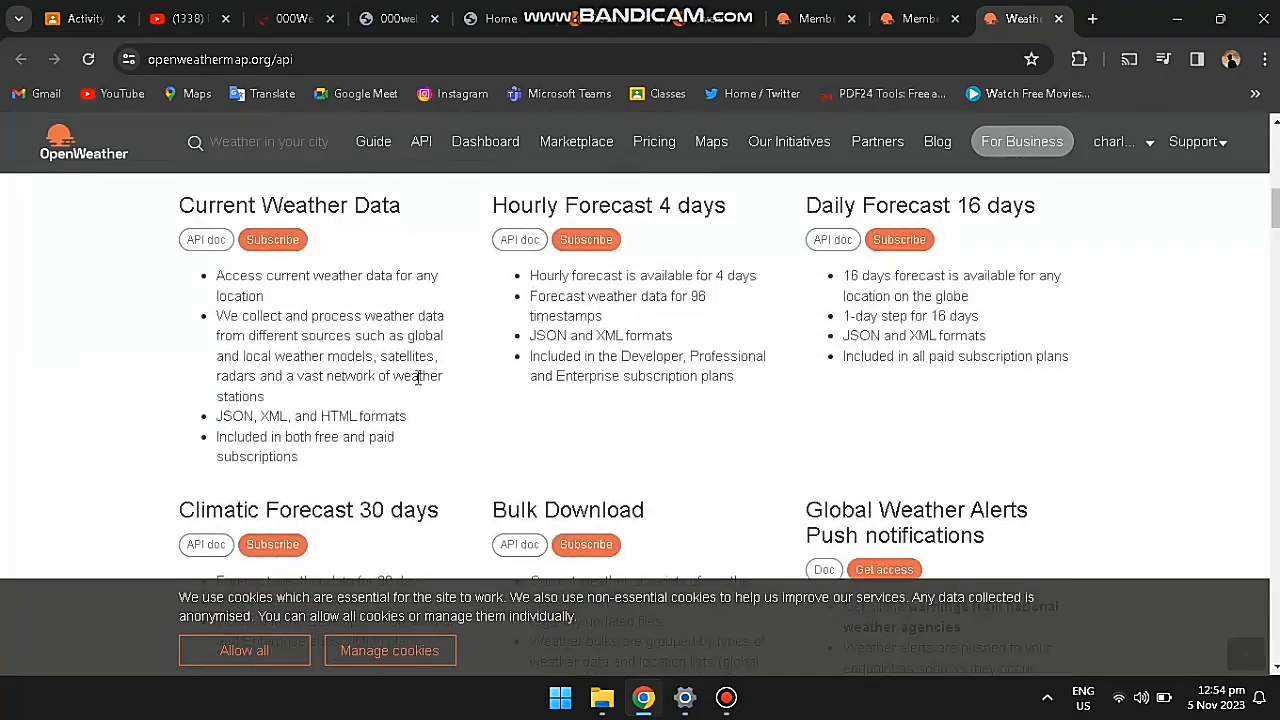
left_click(206, 241)
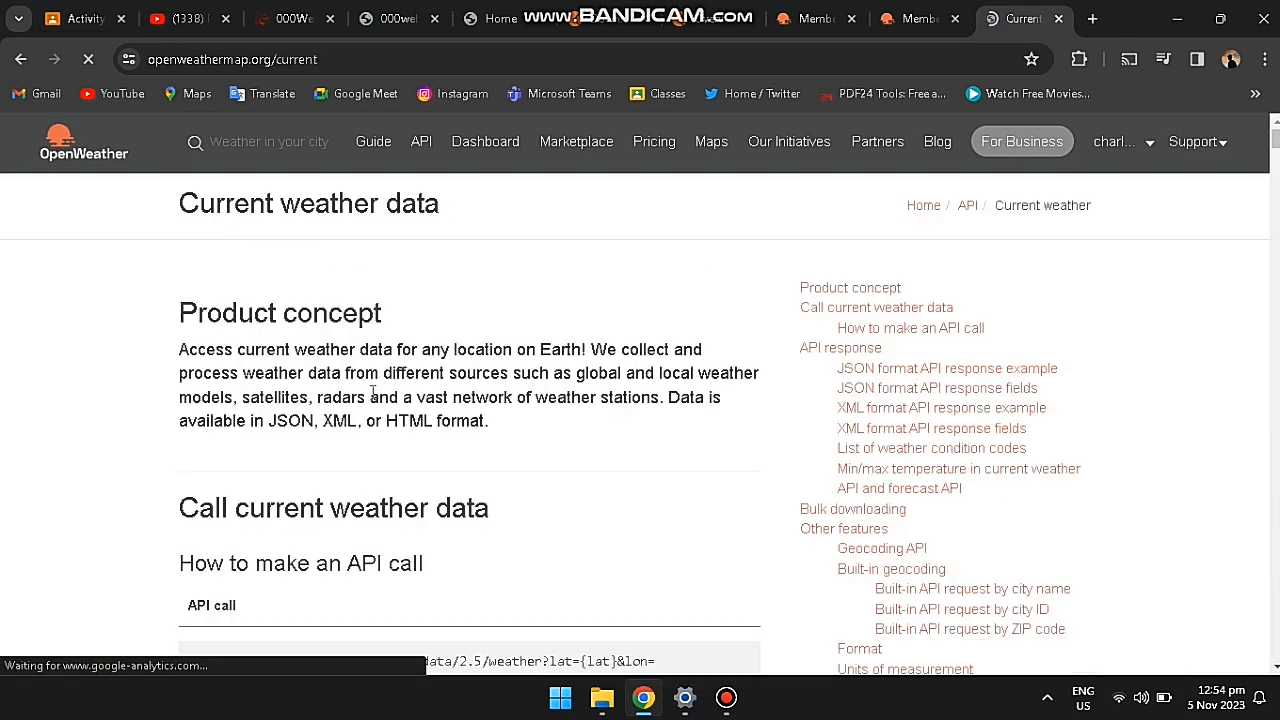
scroll(371, 392, "down", 1)
scroll(371, 392, "down", 3)
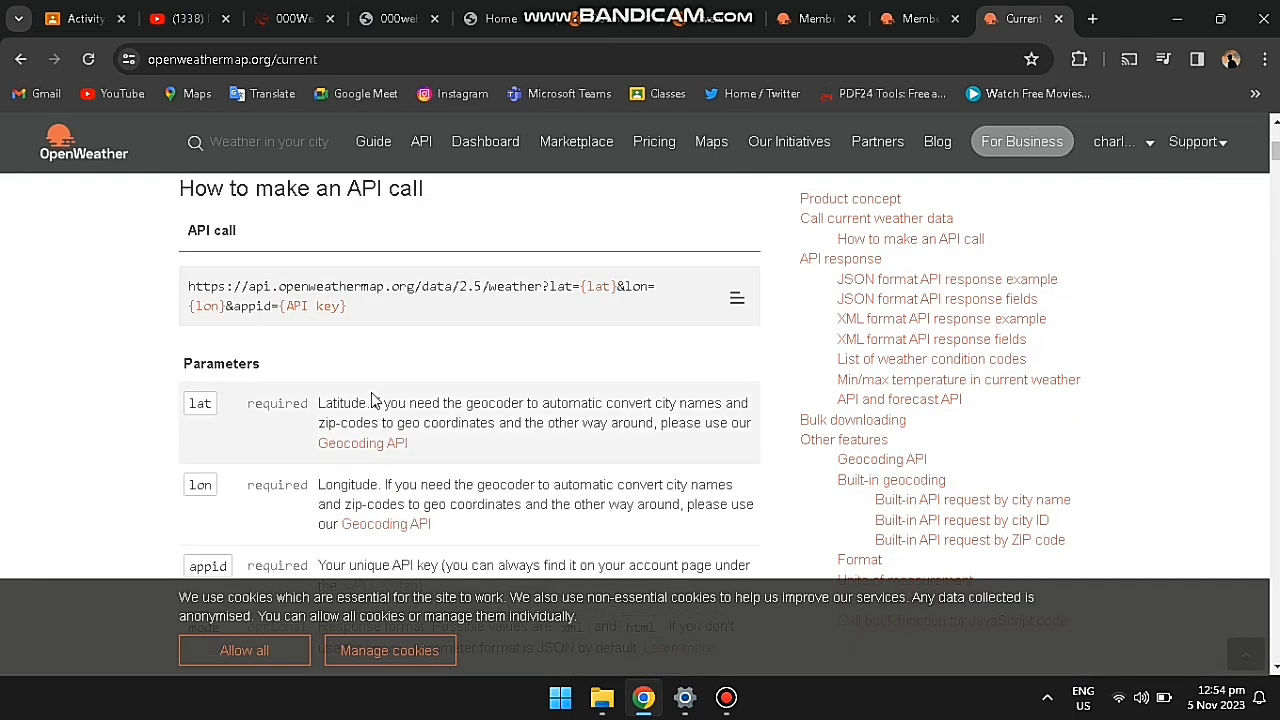
scroll(388, 388, "down", 2)
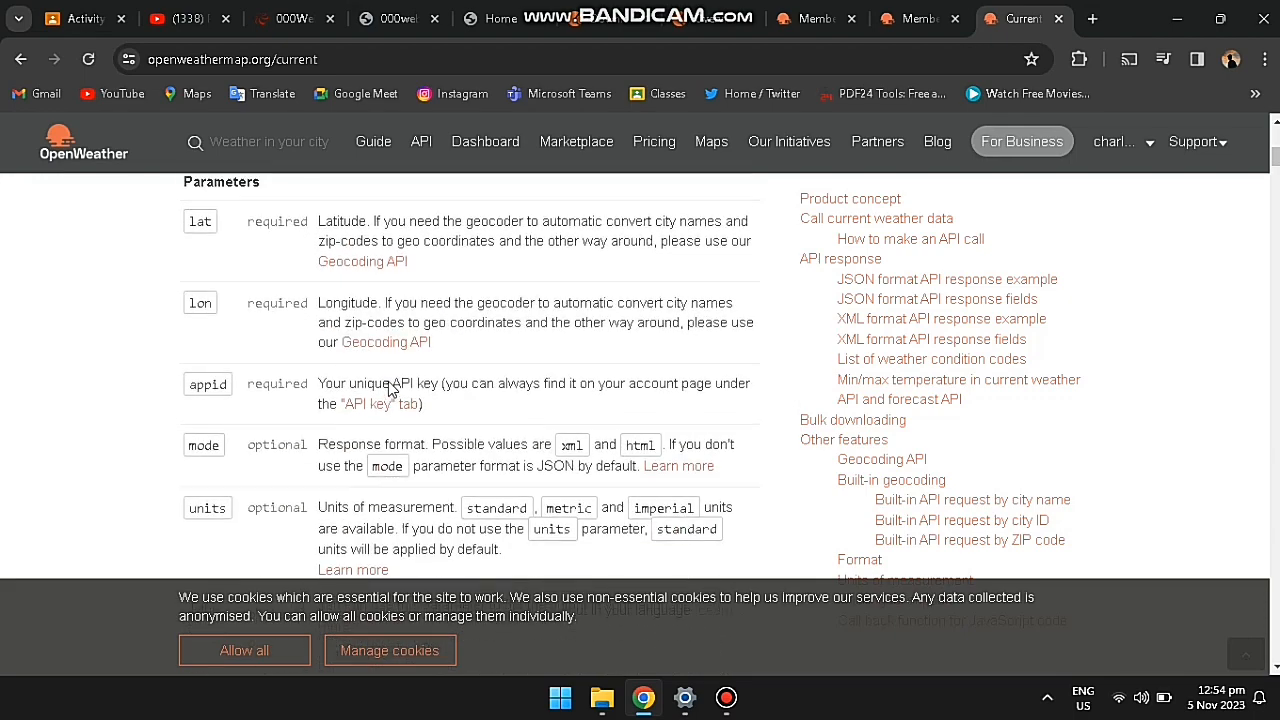
scroll(388, 388, "up", 2)
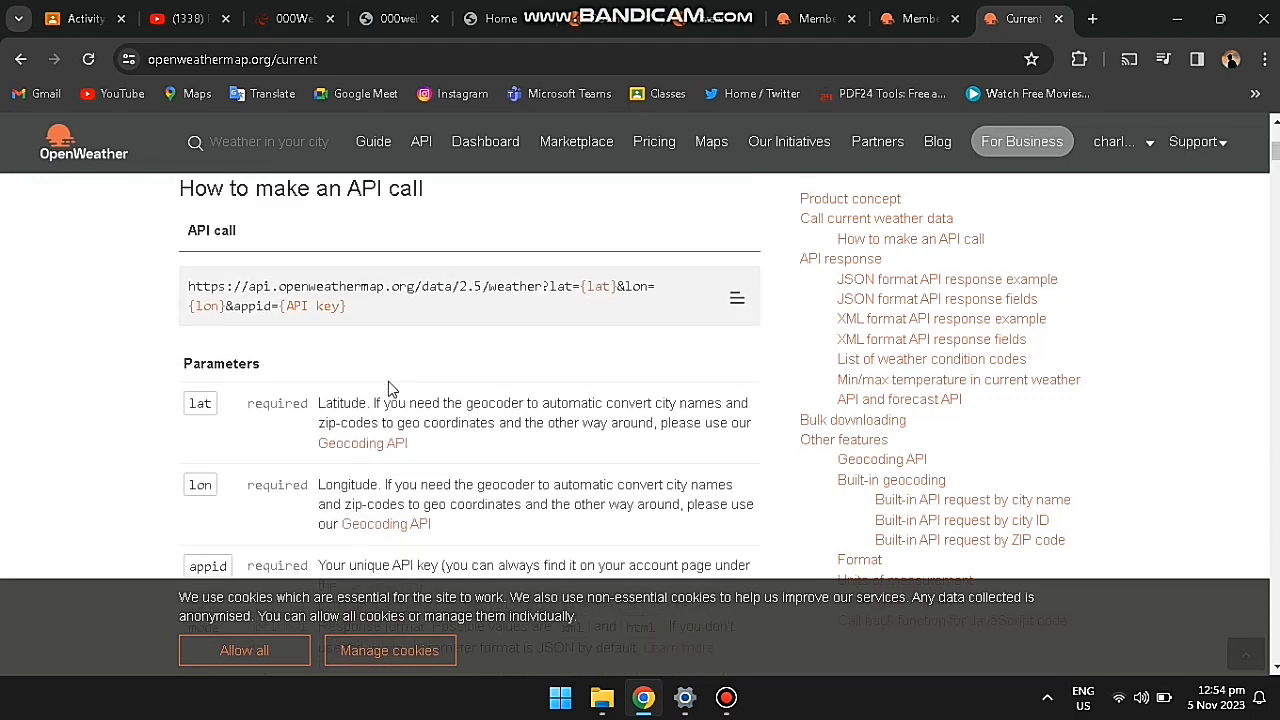
scroll(423, 378, "down", 6)
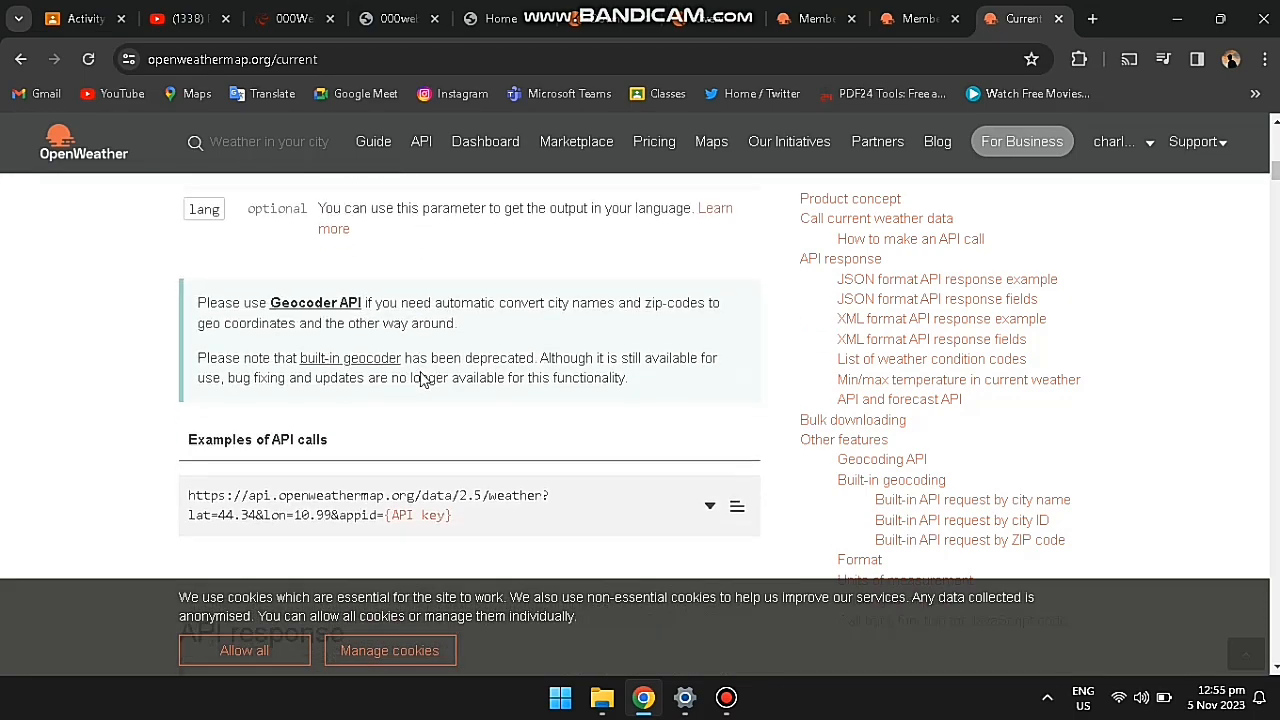
scroll(423, 378, "down", 3)
scroll(437, 380, "up", 2)
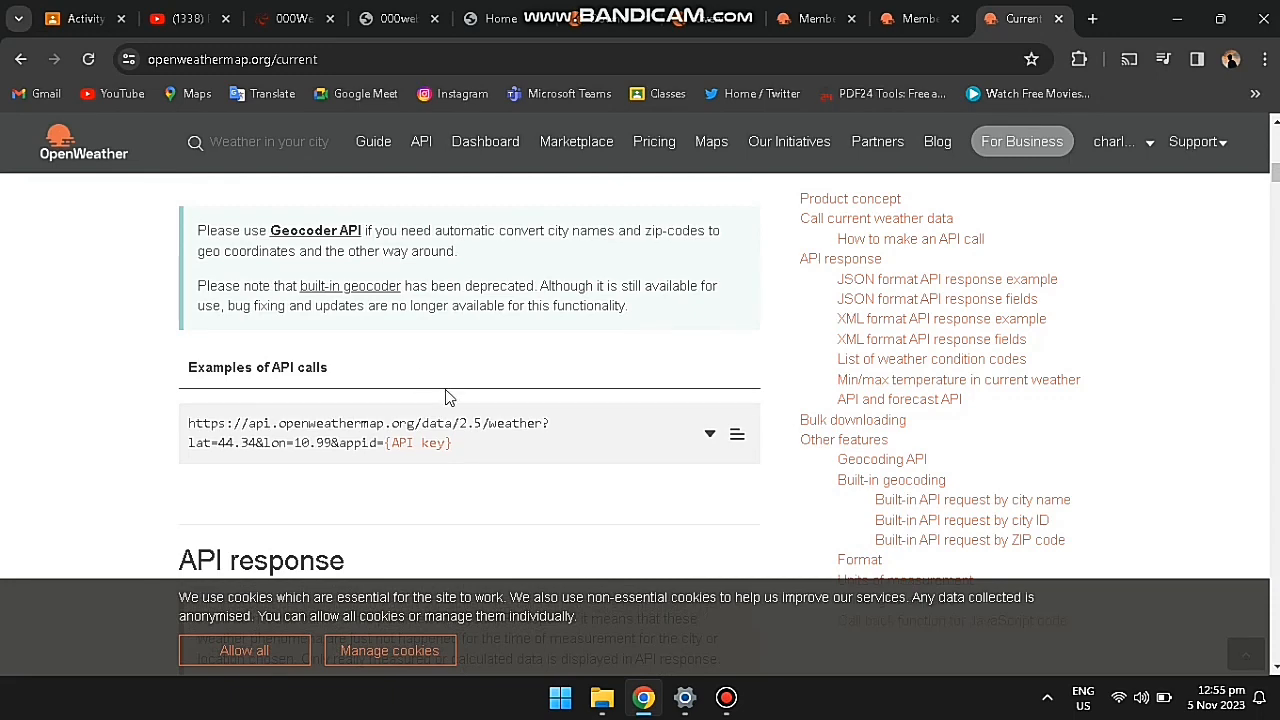
scroll(448, 398, "up", 6)
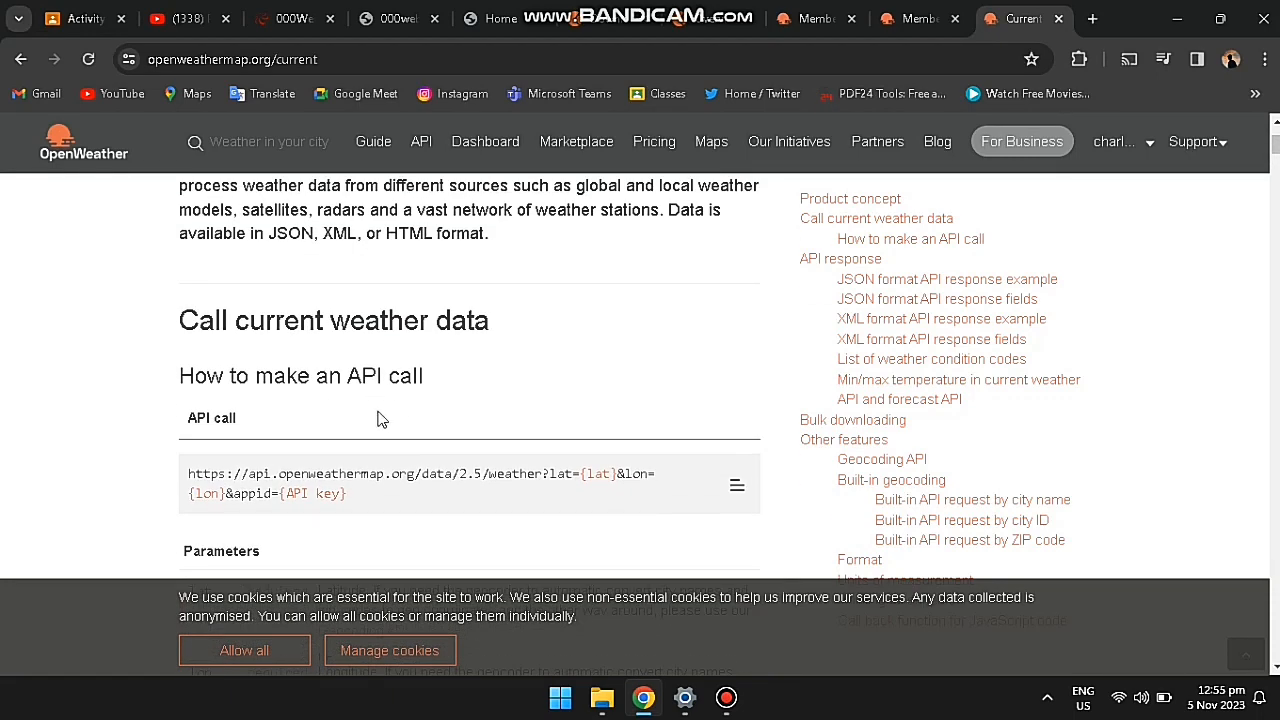
Step: Copy the api.openweathermap.org/data/2.5/weather API call URL and return to Postman
left_click(726, 697)
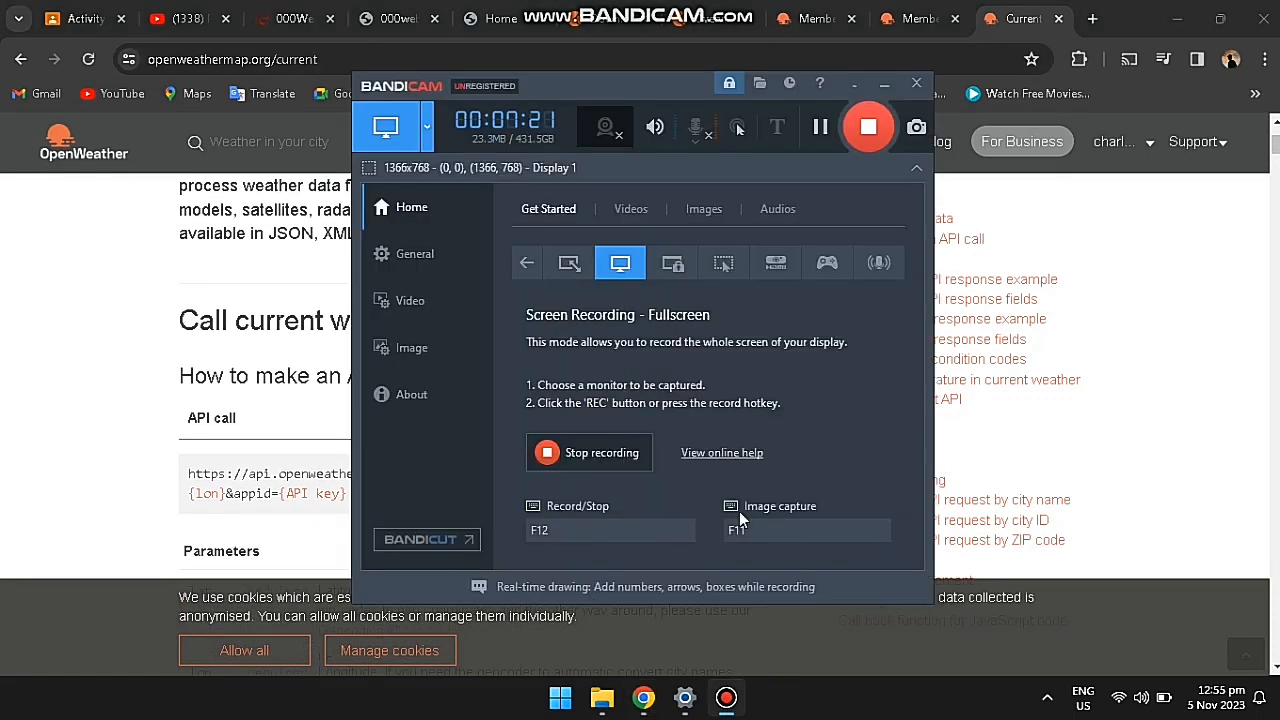
left_click(820, 128)
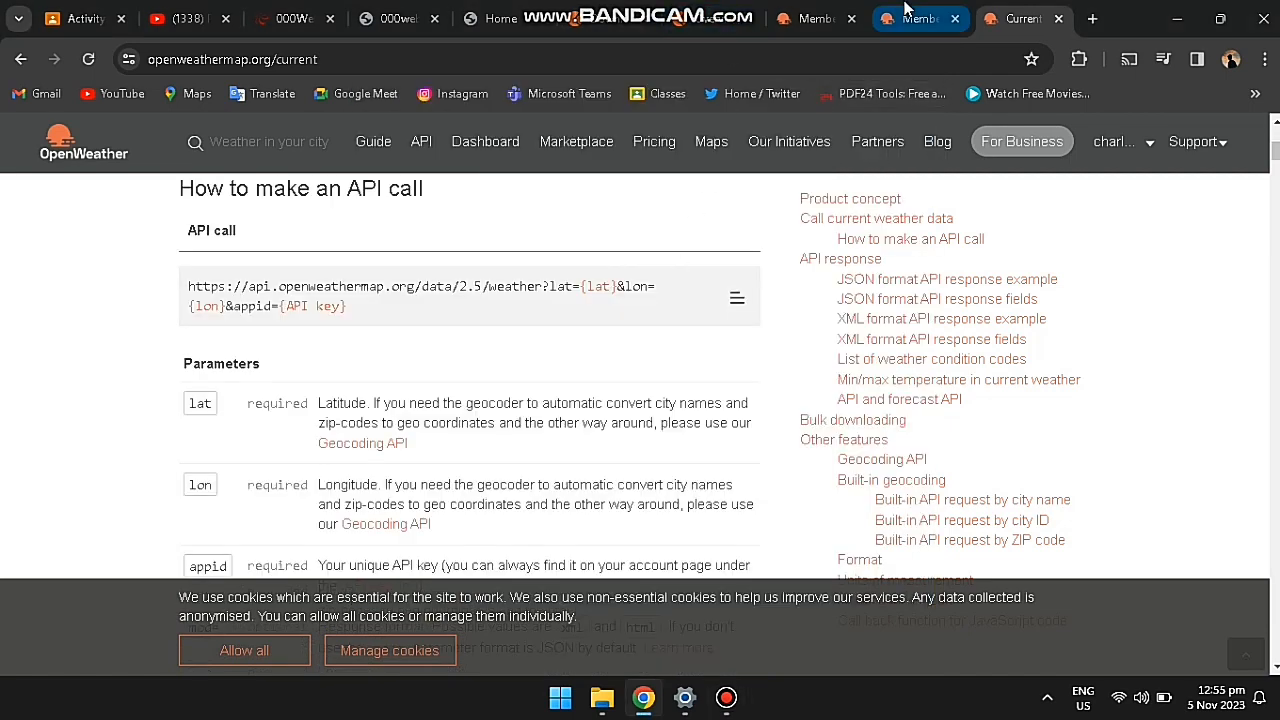
left_click(906, 6)
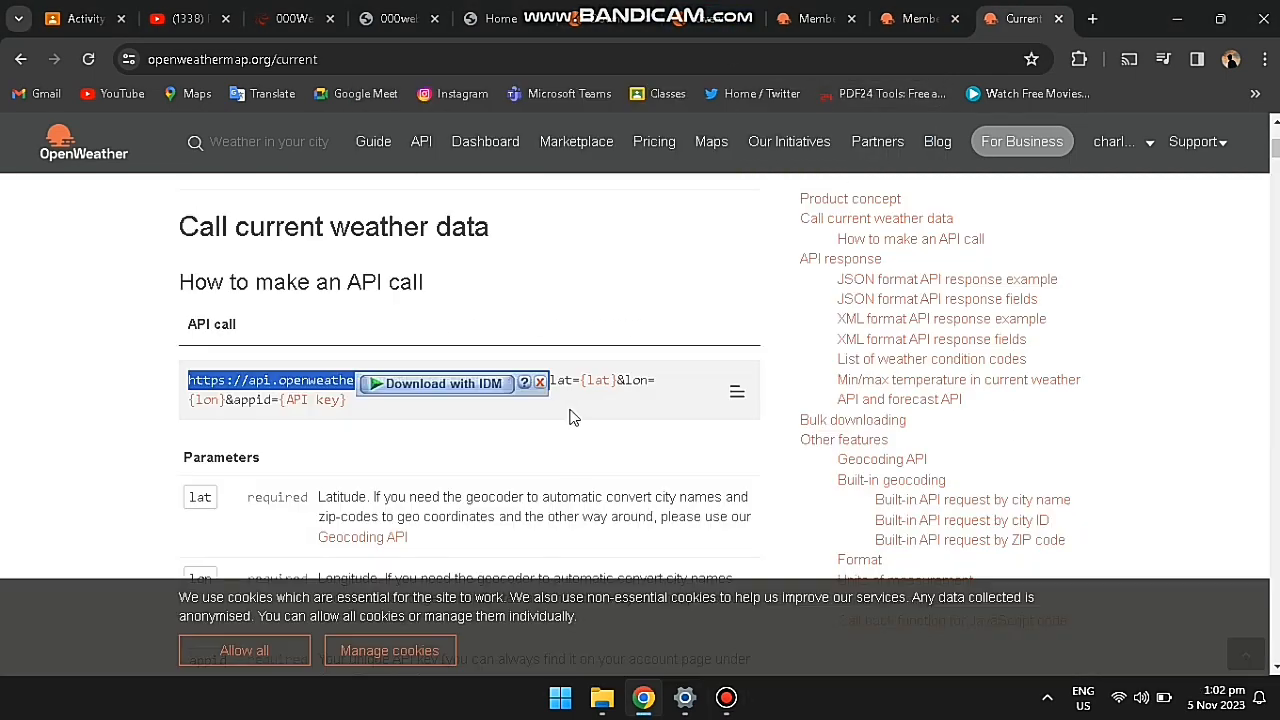
right_click(514, 380)
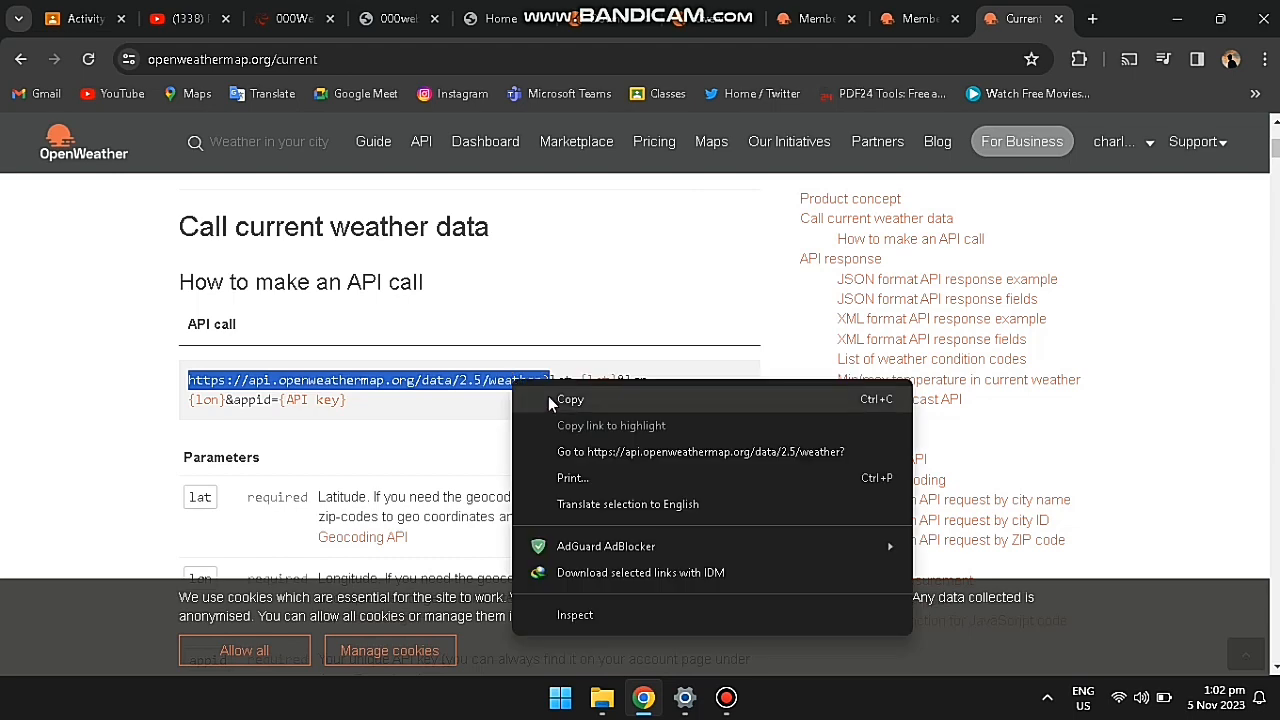
left_click(548, 396)
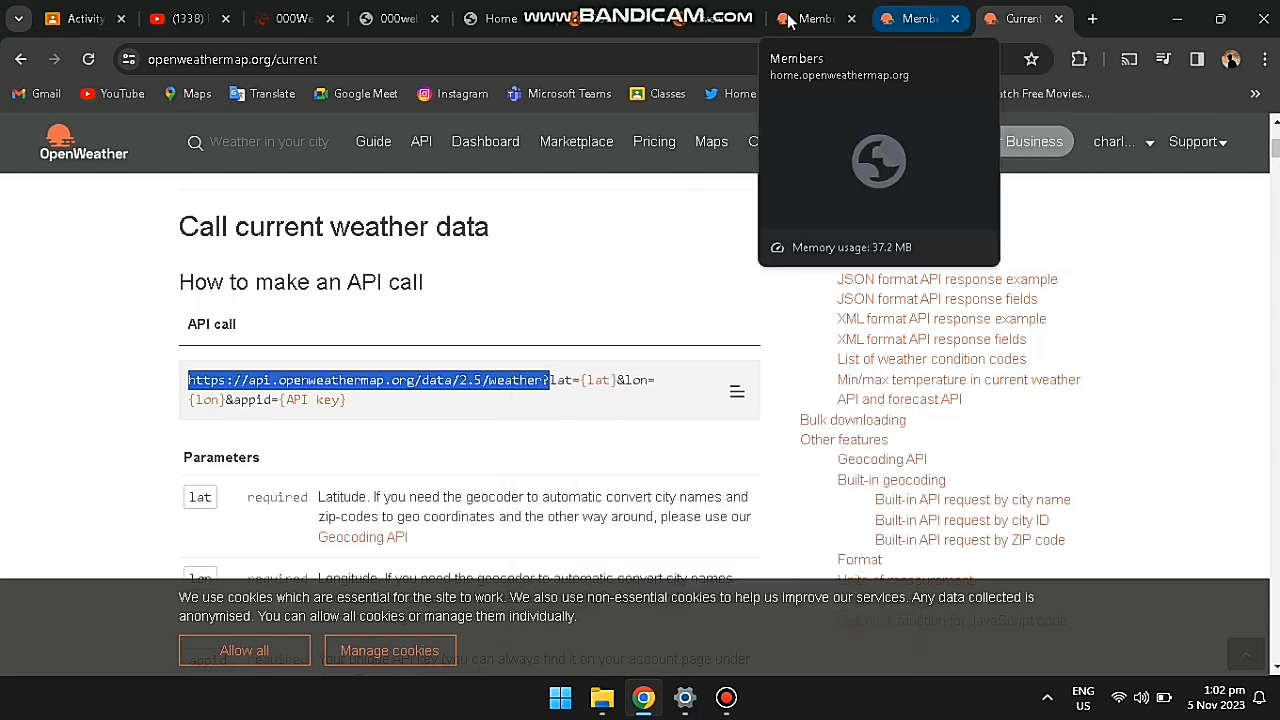
left_click(700, 22)
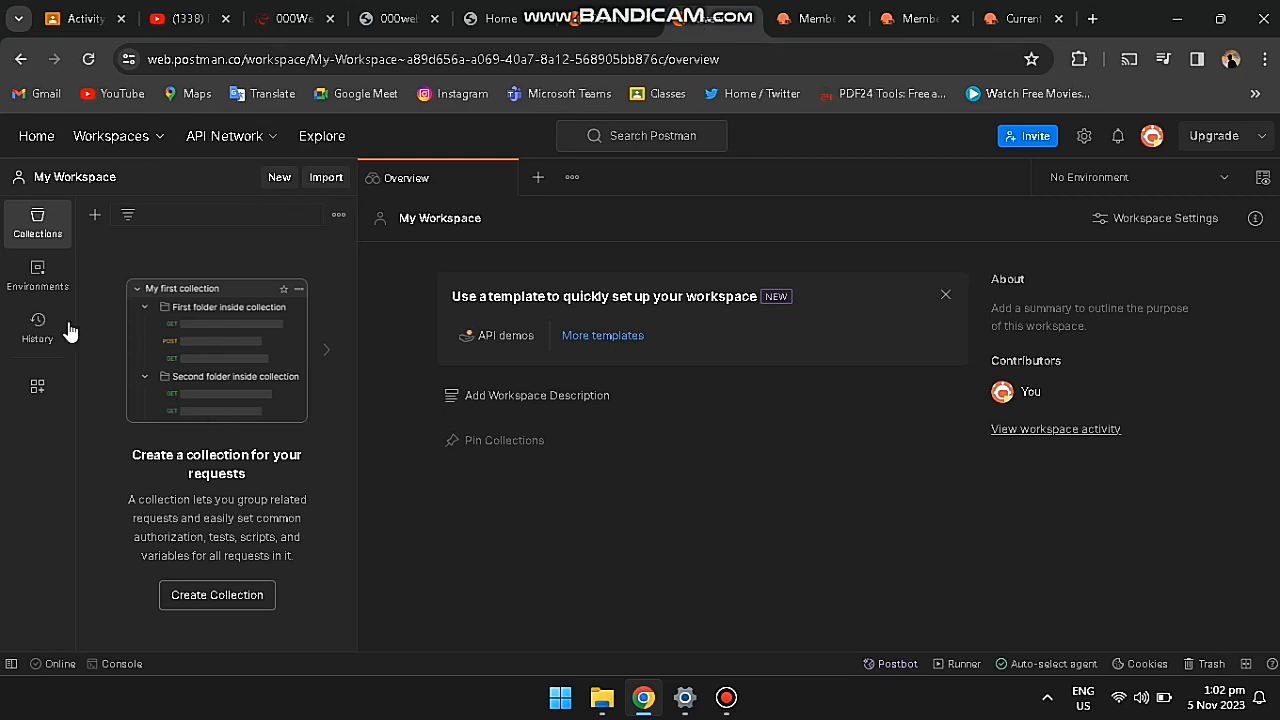
Step: Dismiss the Create new dialog and open a blank Untitled GET request tab
left_click(280, 180)
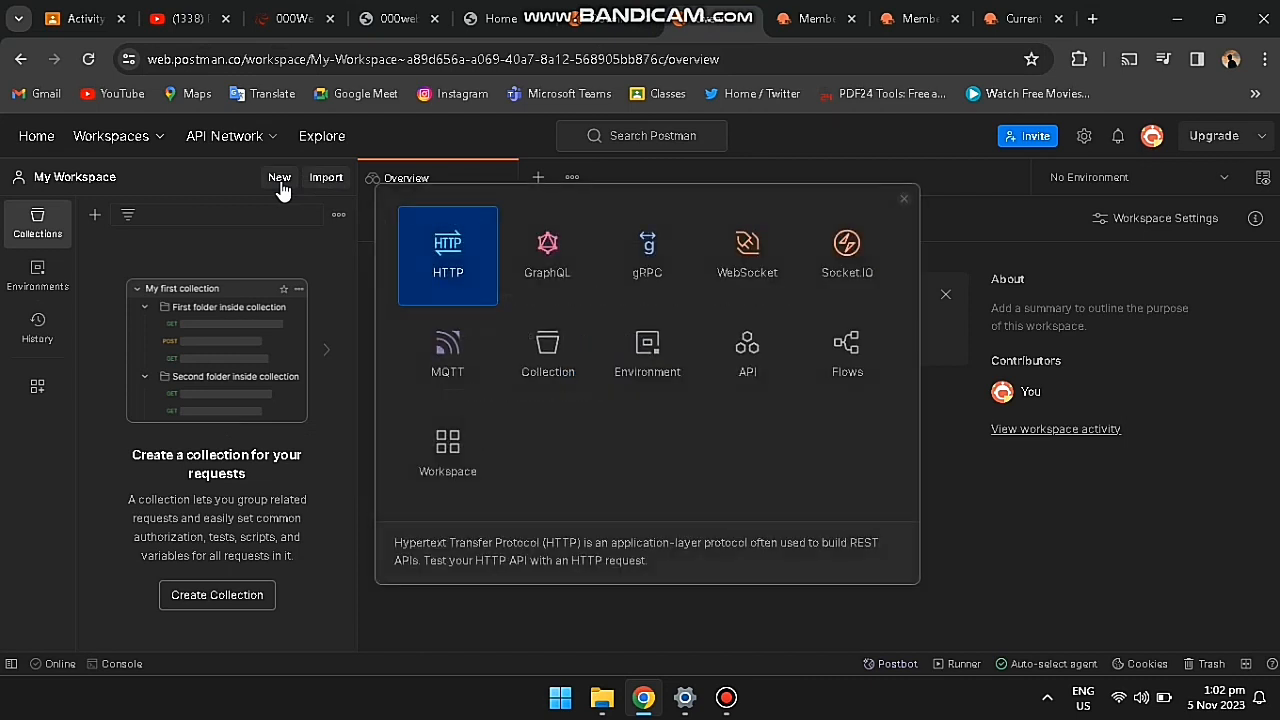
left_click(903, 200)
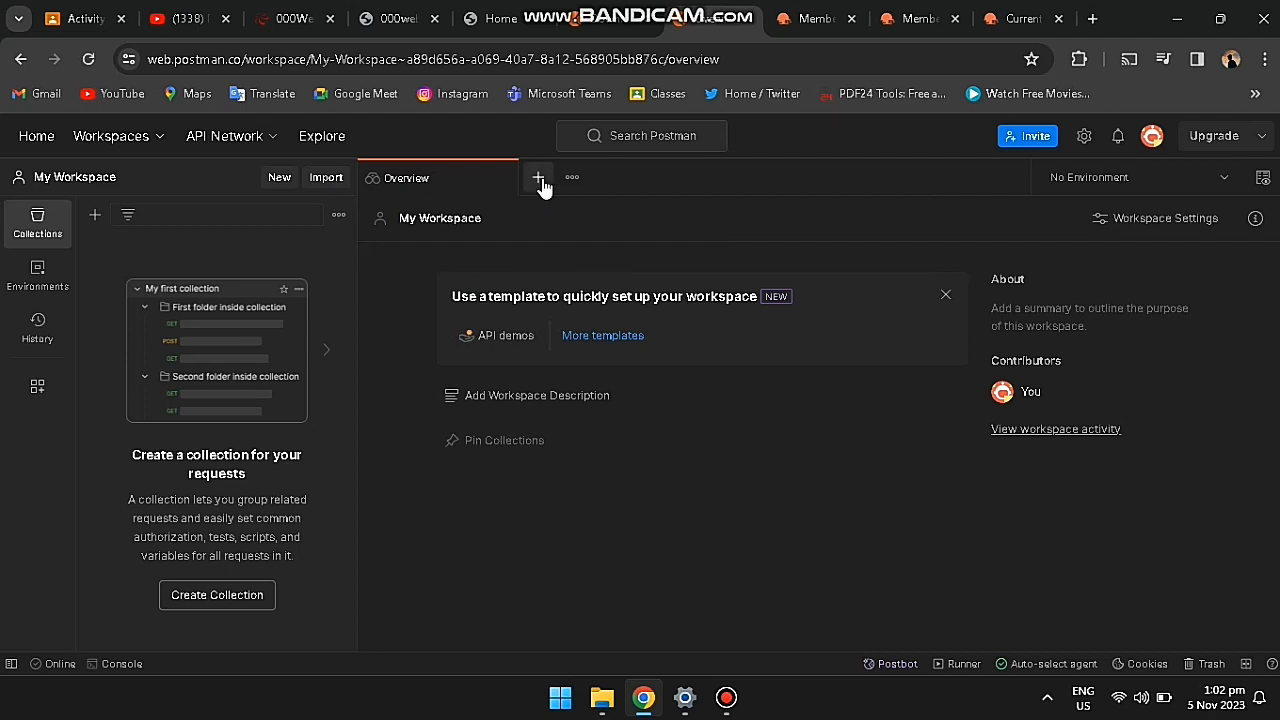
left_click(539, 178)
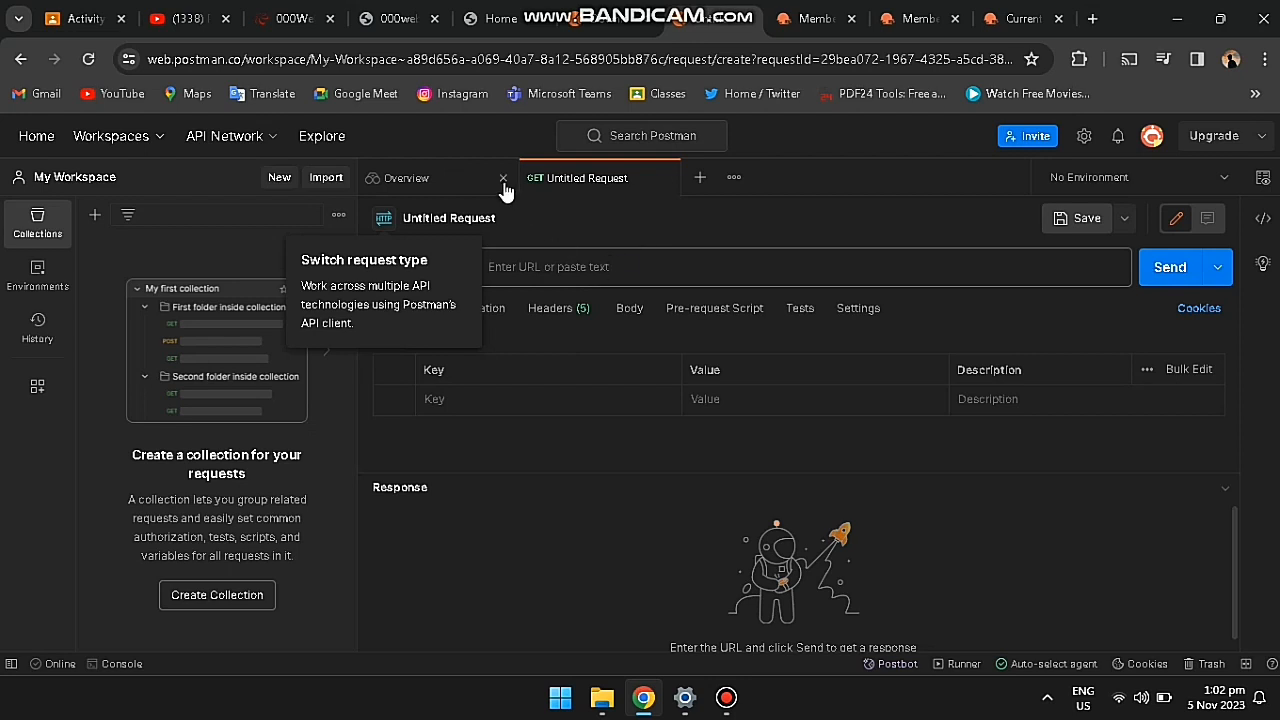
left_click(590, 270)
right_click(590, 269)
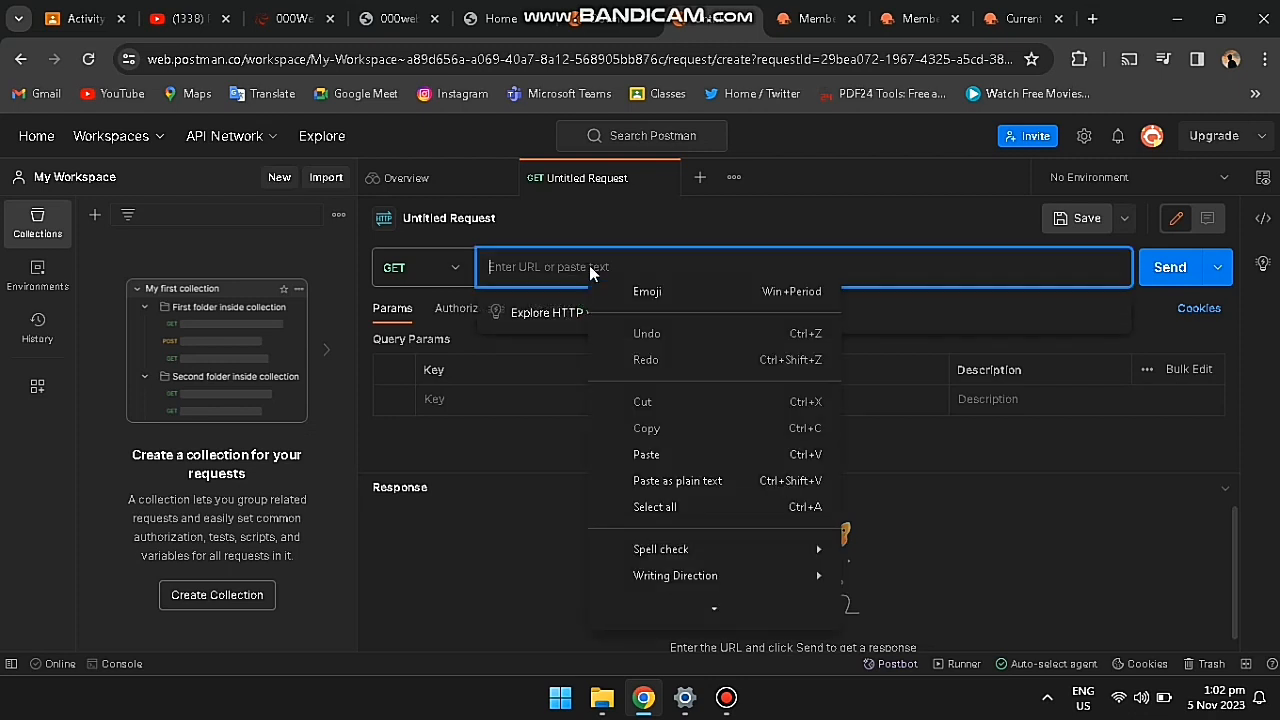
left_click(658, 454)
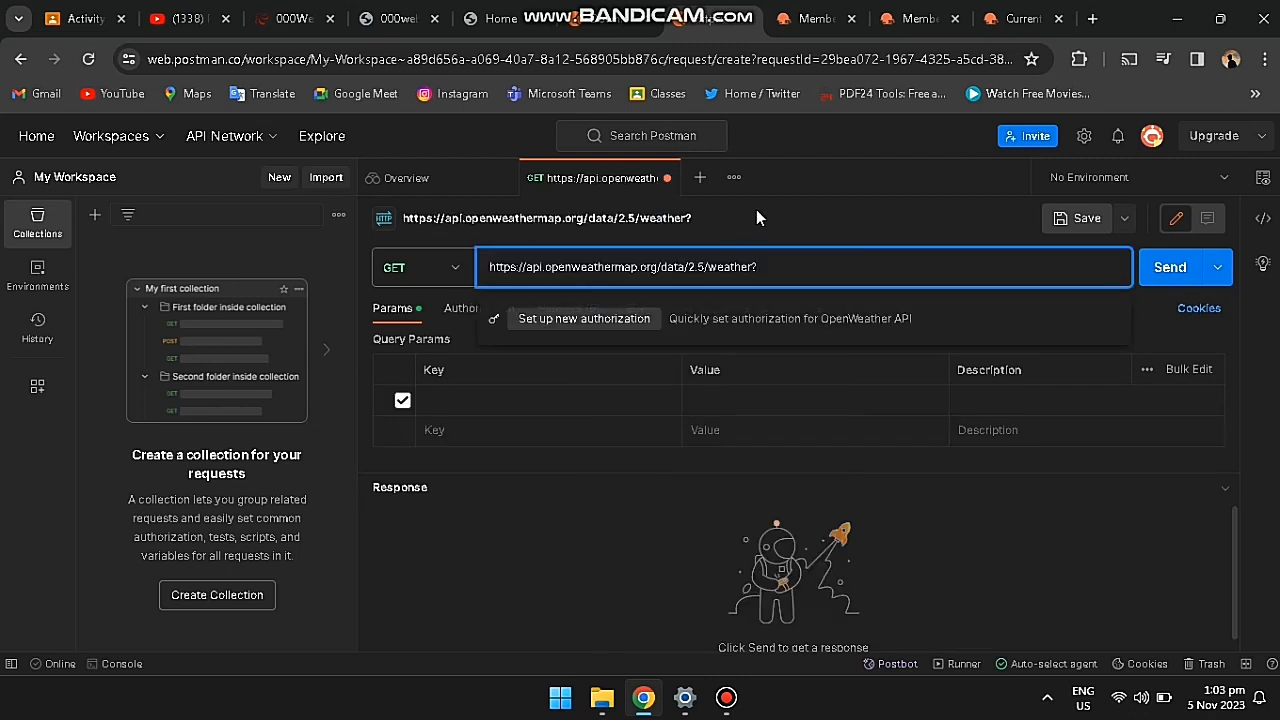
left_click(1161, 276)
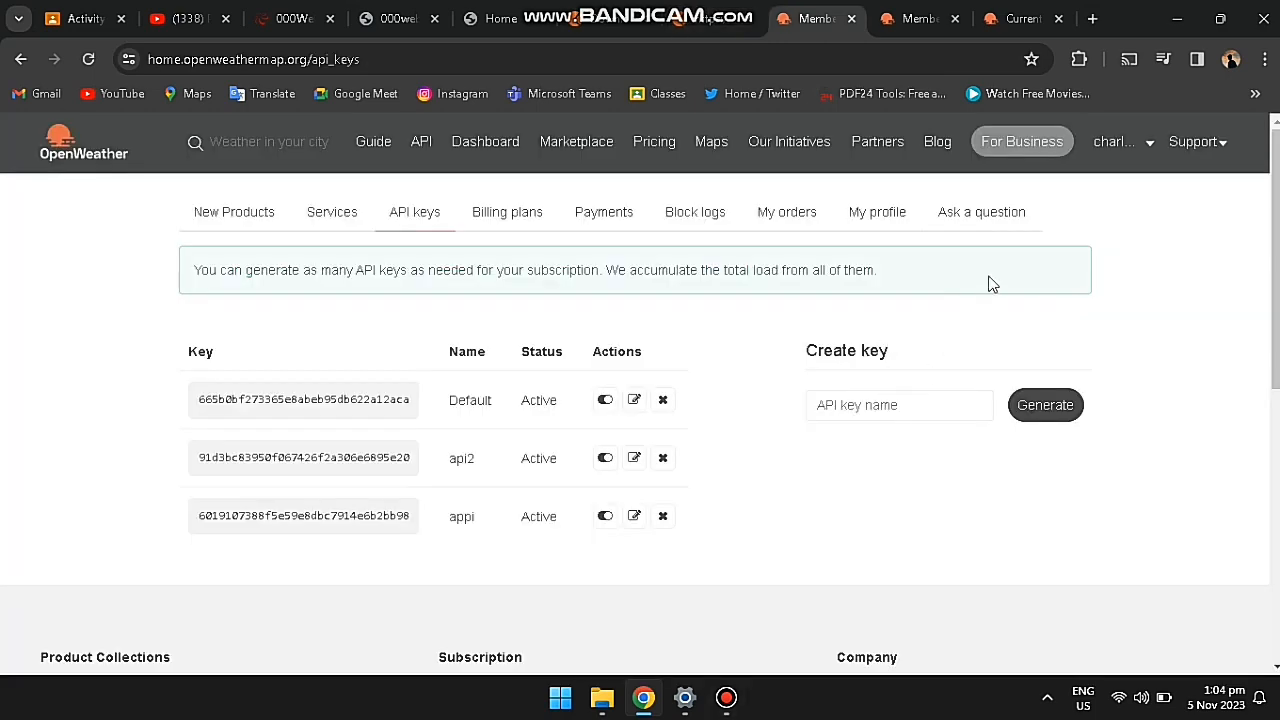
Step: Compare the OpenWeather API keys pages, including the one showing the new-key notice
left_click(912, 18)
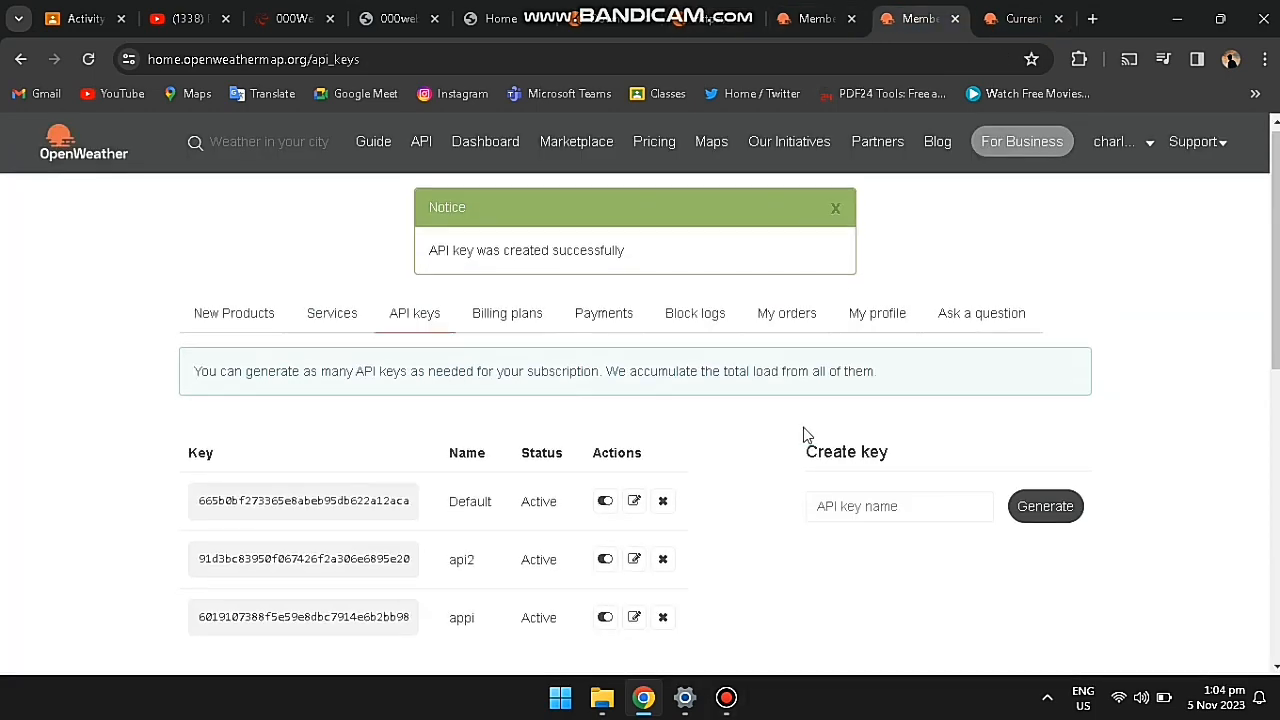
scroll(803, 435, "down", 2)
scroll(791, 448, "up", 2)
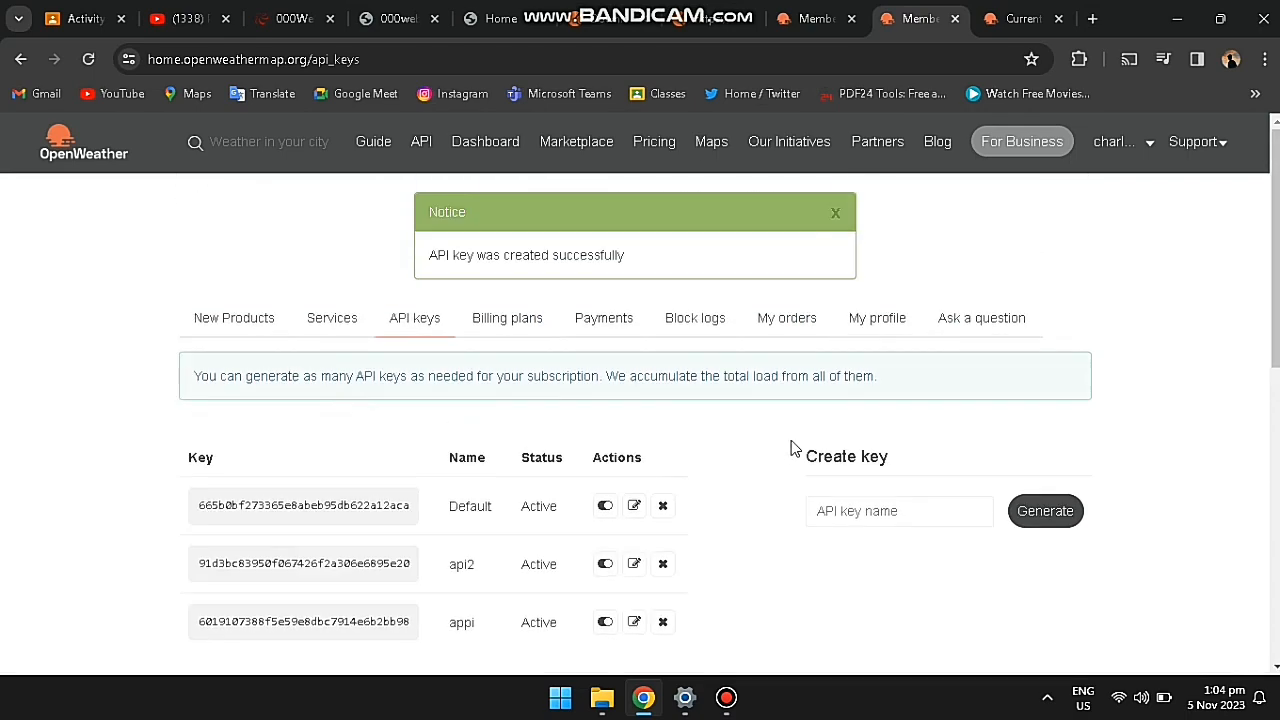
left_click(790, 30)
left_click(900, 16)
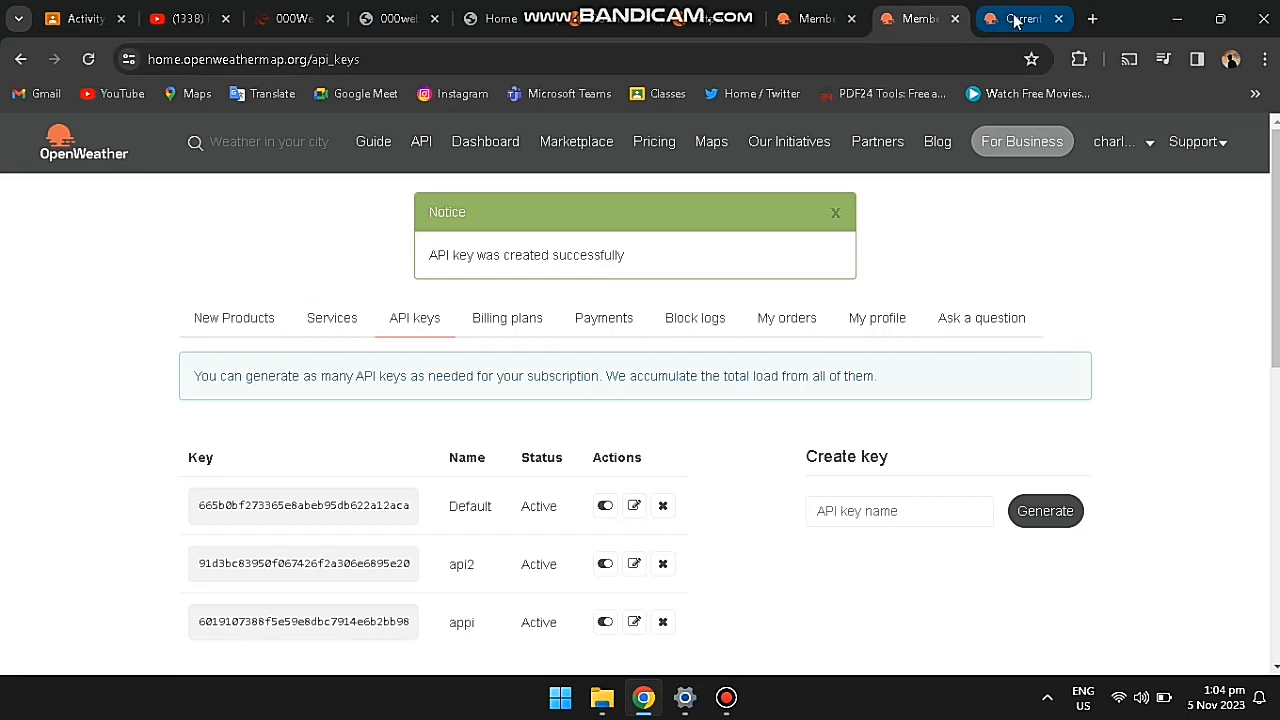
left_click(818, 18)
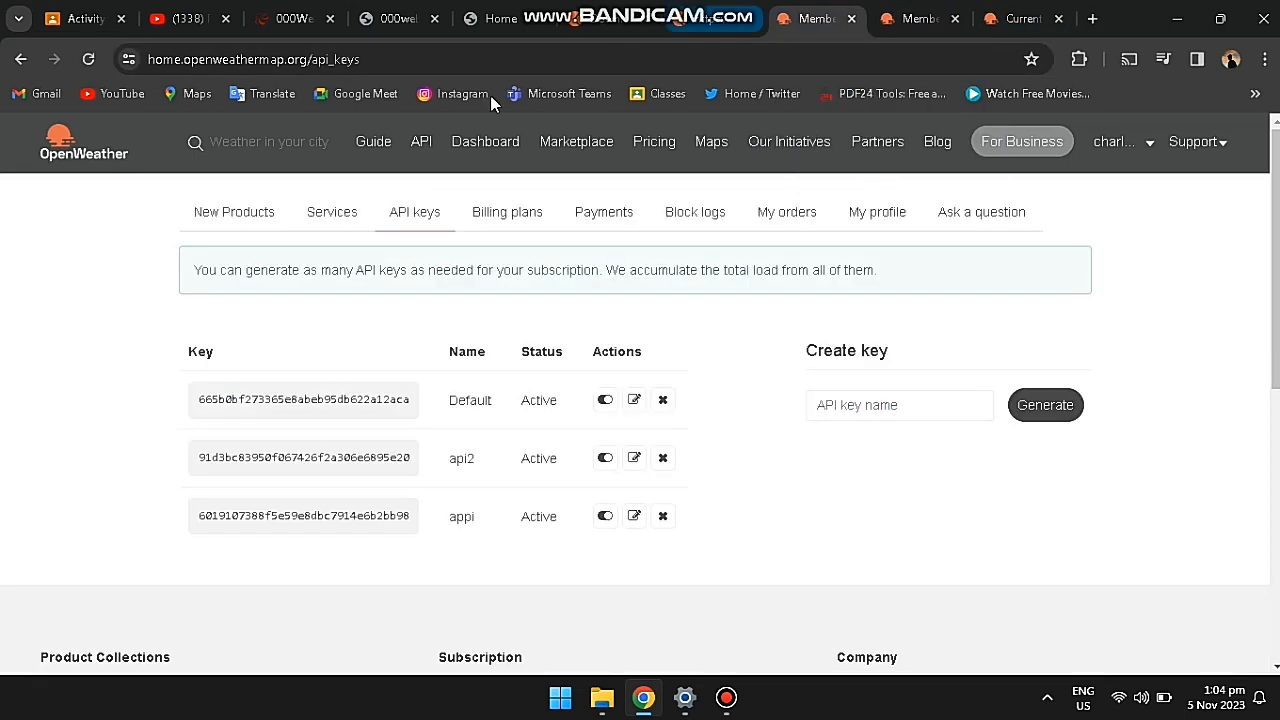
Step: Open the Weather API page in a new tab, close the old docs tab, and reorder the tabs
right_click(418, 146)
left_click(436, 158)
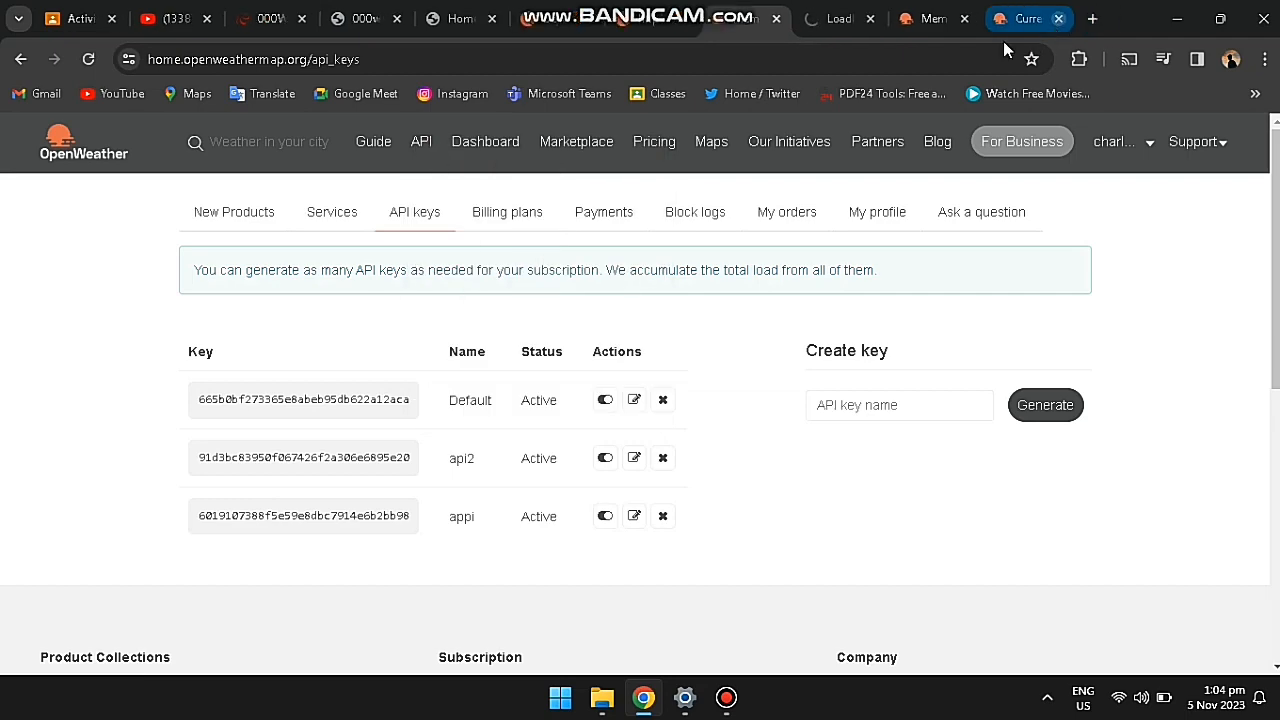
left_click(1058, 19)
left_click_drag(993, 22, 908, 22)
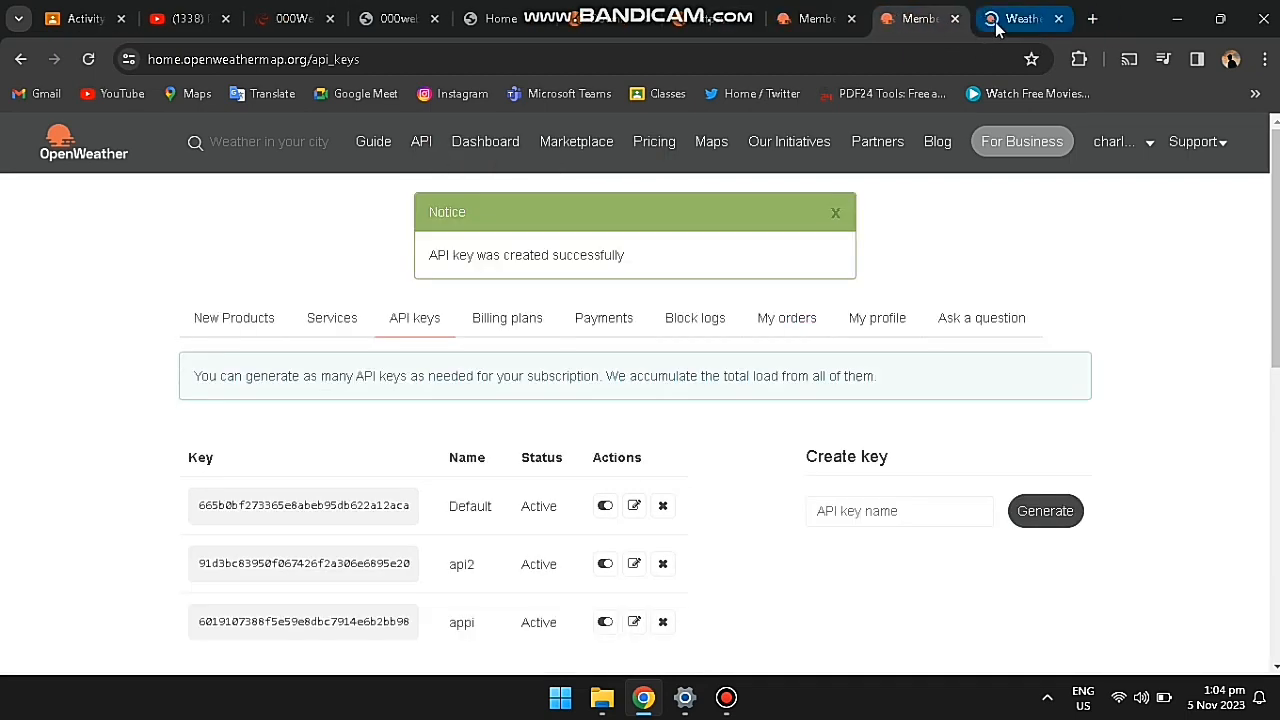
Step: On the Weather API page, open the Current Weather Data API documentation
left_click(996, 24)
scroll(558, 335, "down", 1)
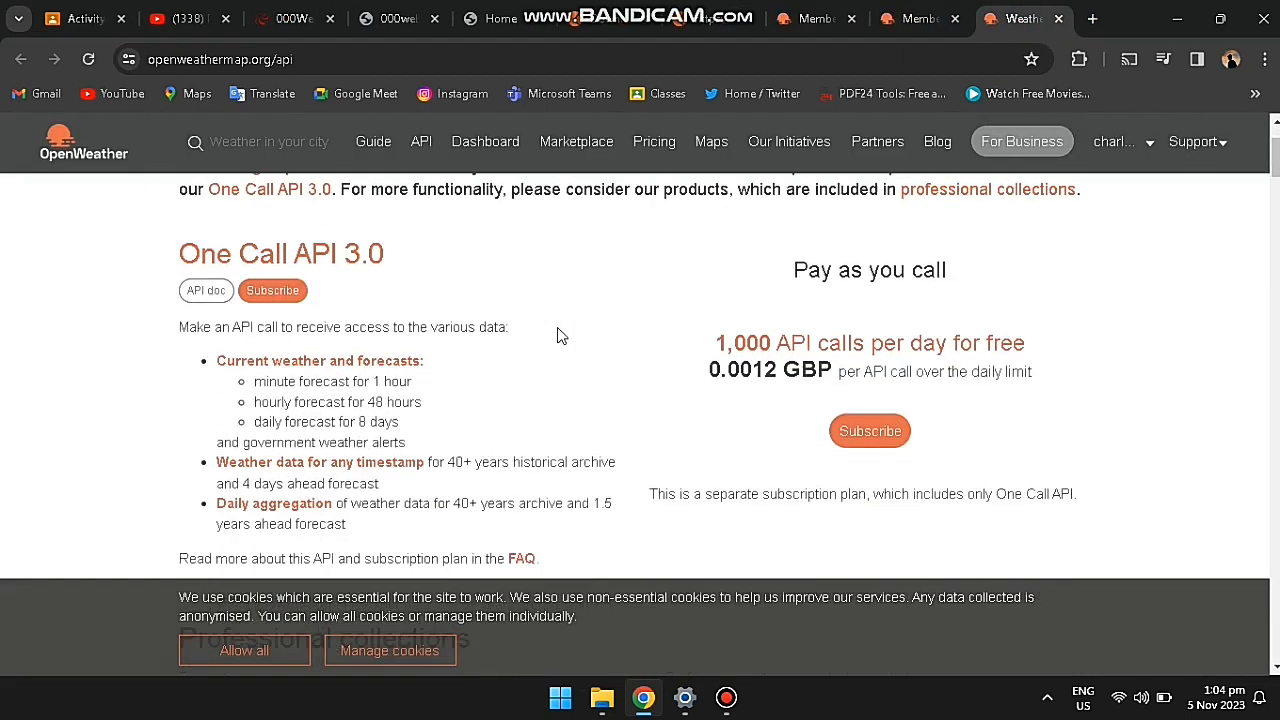
scroll(558, 335, "down", 4)
scroll(558, 335, "up", 5)
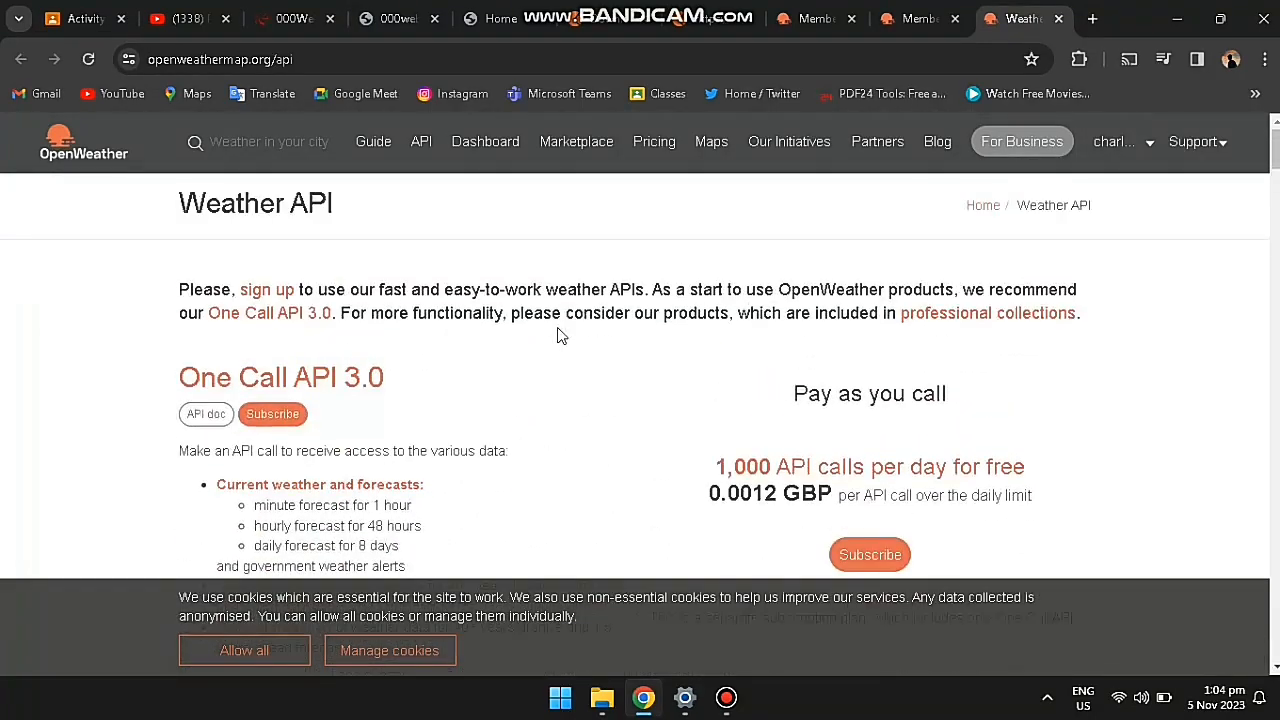
scroll(558, 335, "down", 6)
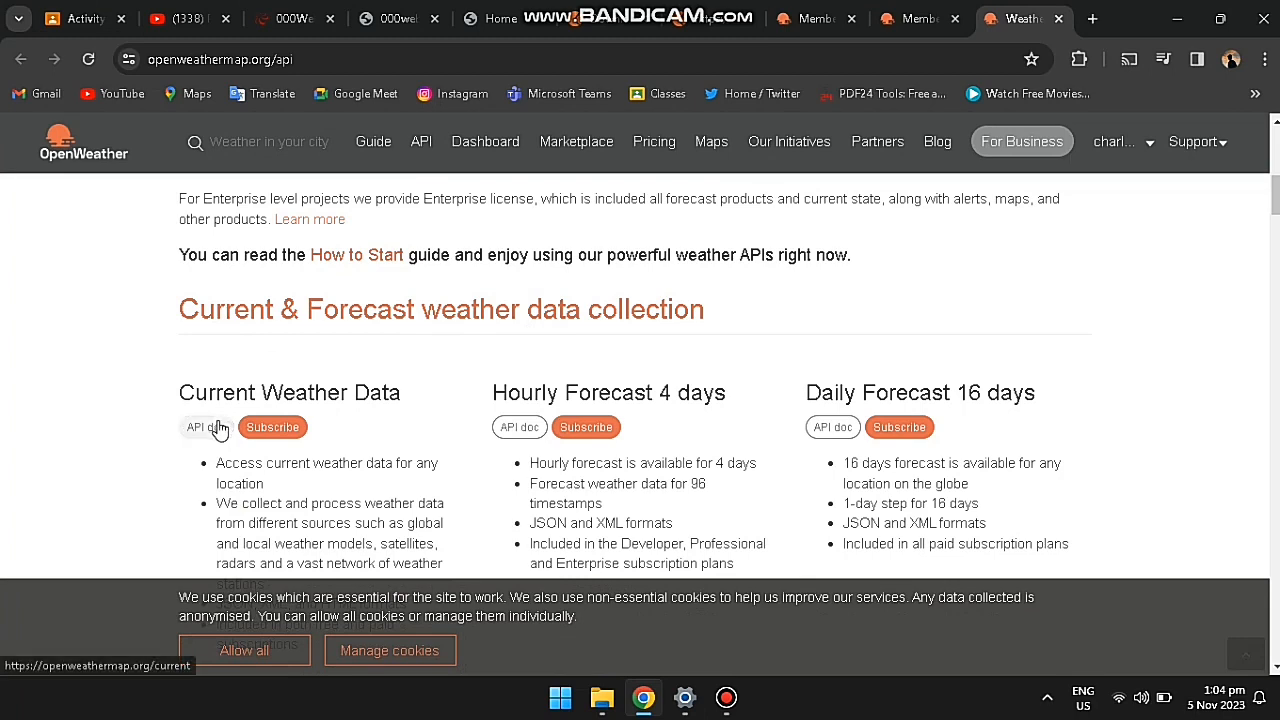
left_click(220, 428)
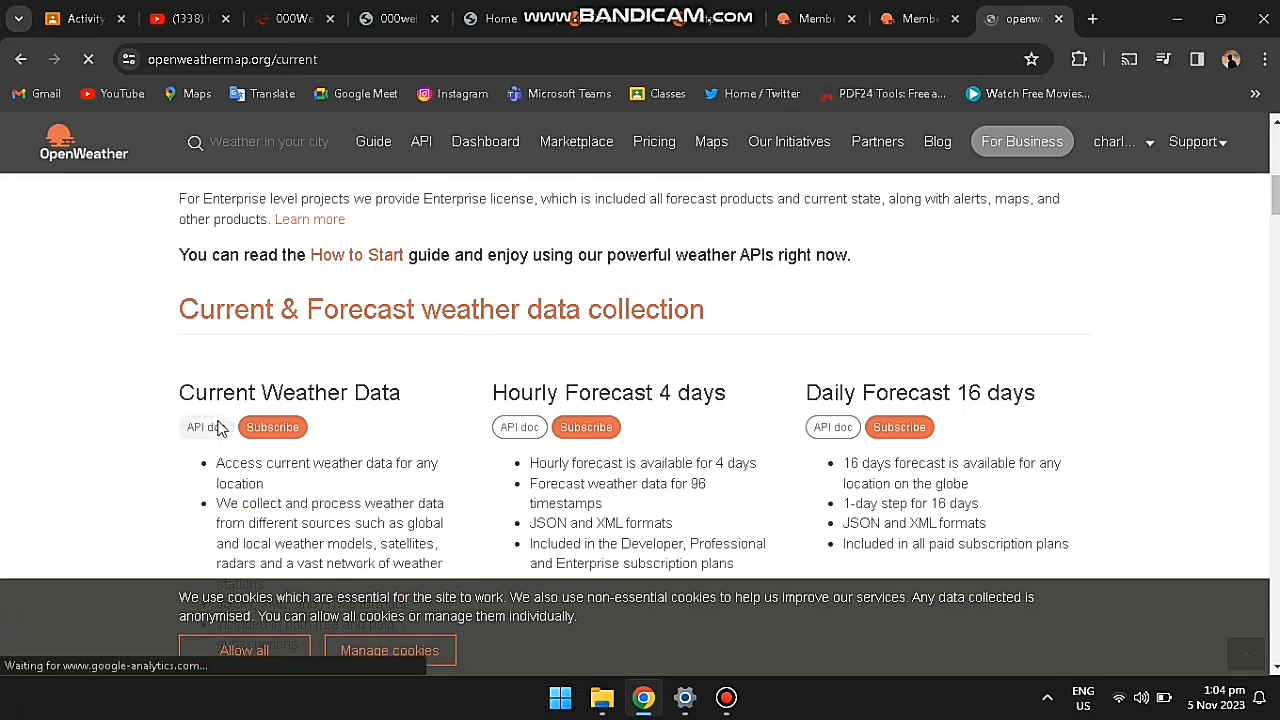
Step: Read through the Current Weather Data API call format and its parameters
scroll(218, 420, "down", 5)
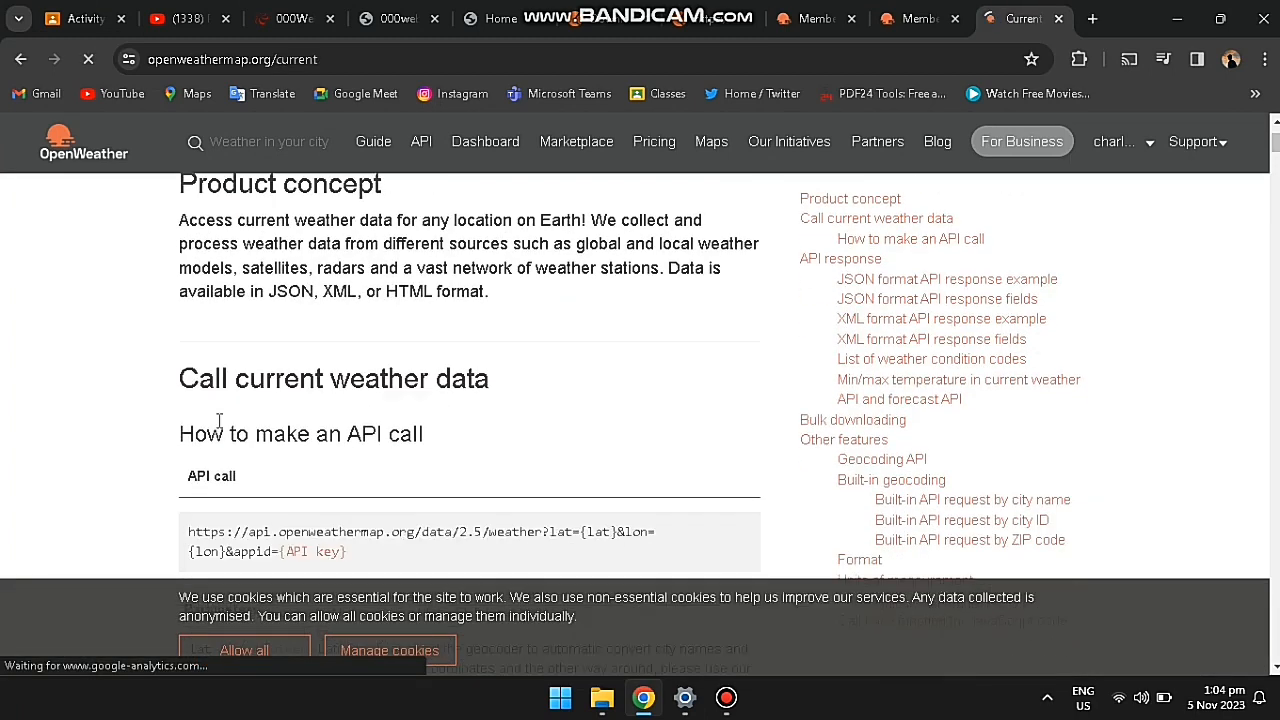
scroll(220, 428, "down", 4)
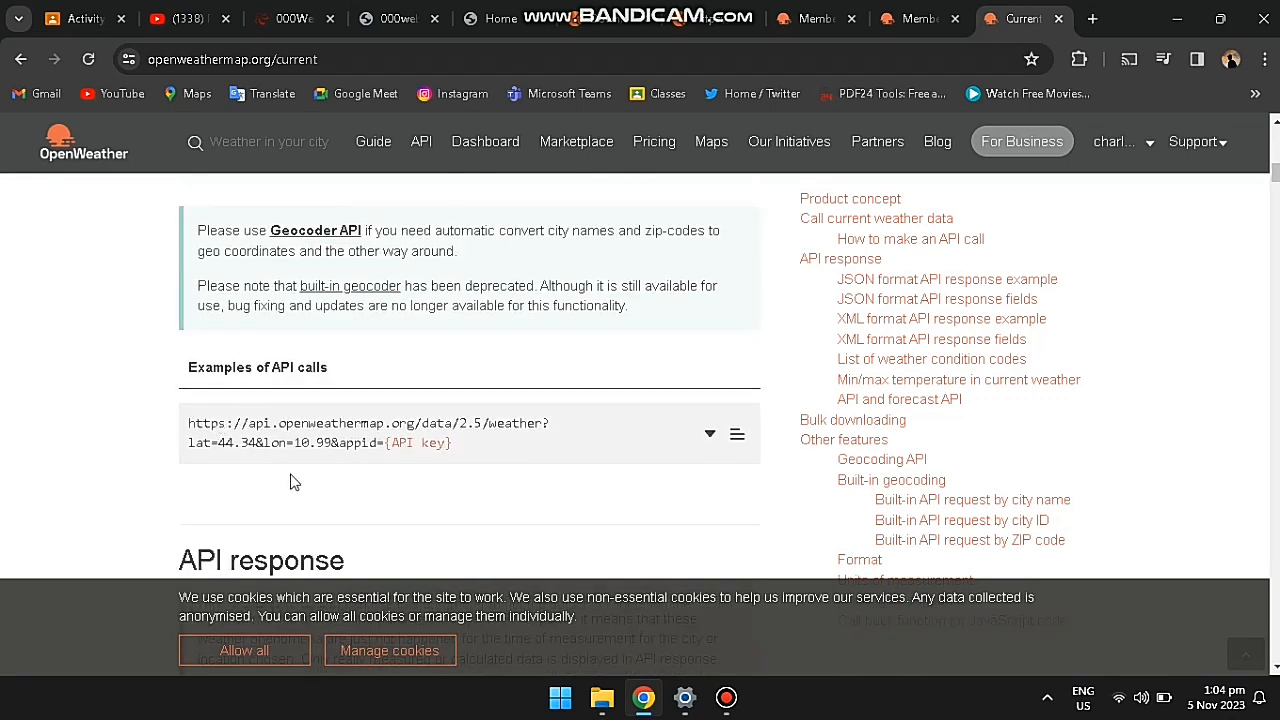
scroll(293, 482, "up", 2)
scroll(293, 482, "down", 5)
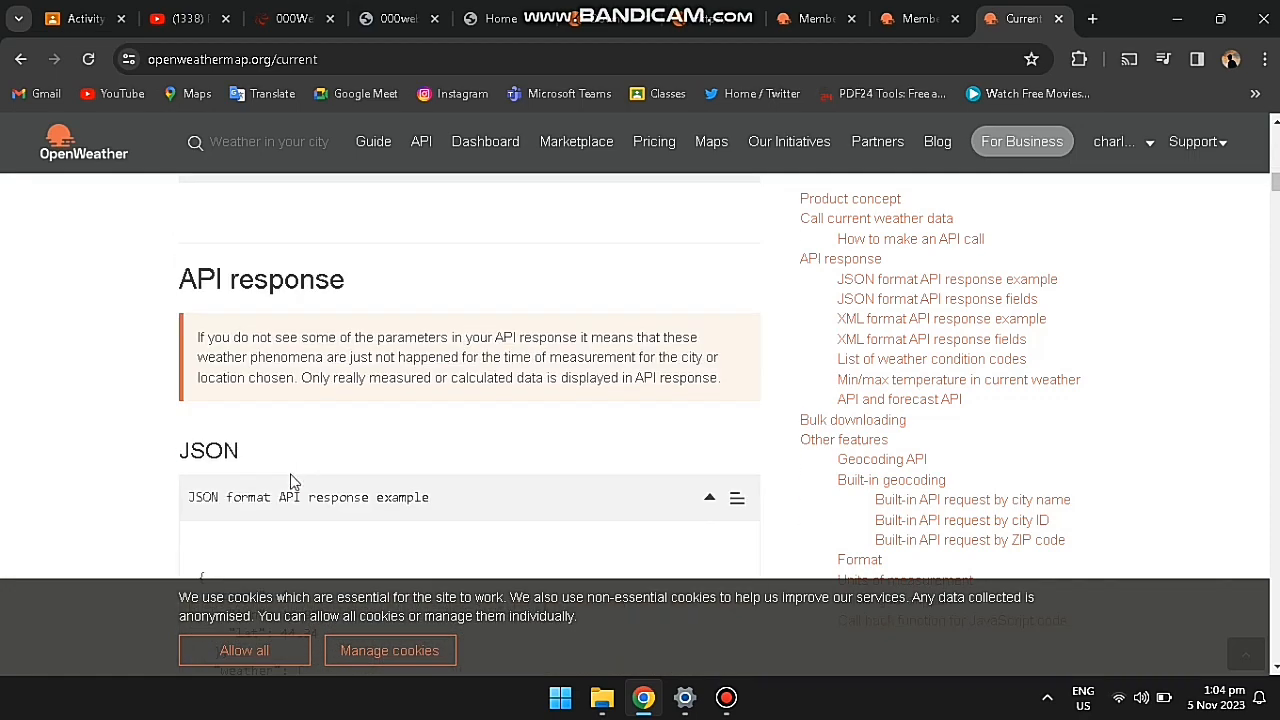
scroll(293, 482, "up", 2)
scroll(292, 476, "down", 10)
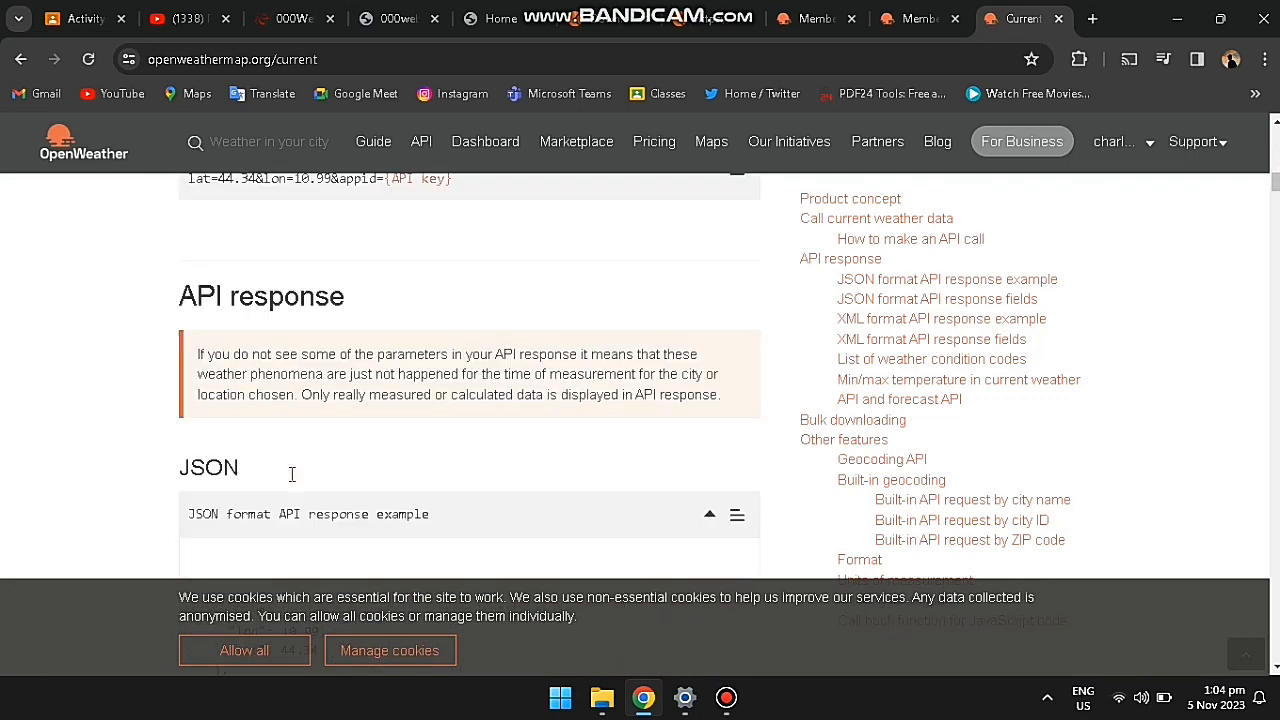
scroll(292, 478, "down", 6)
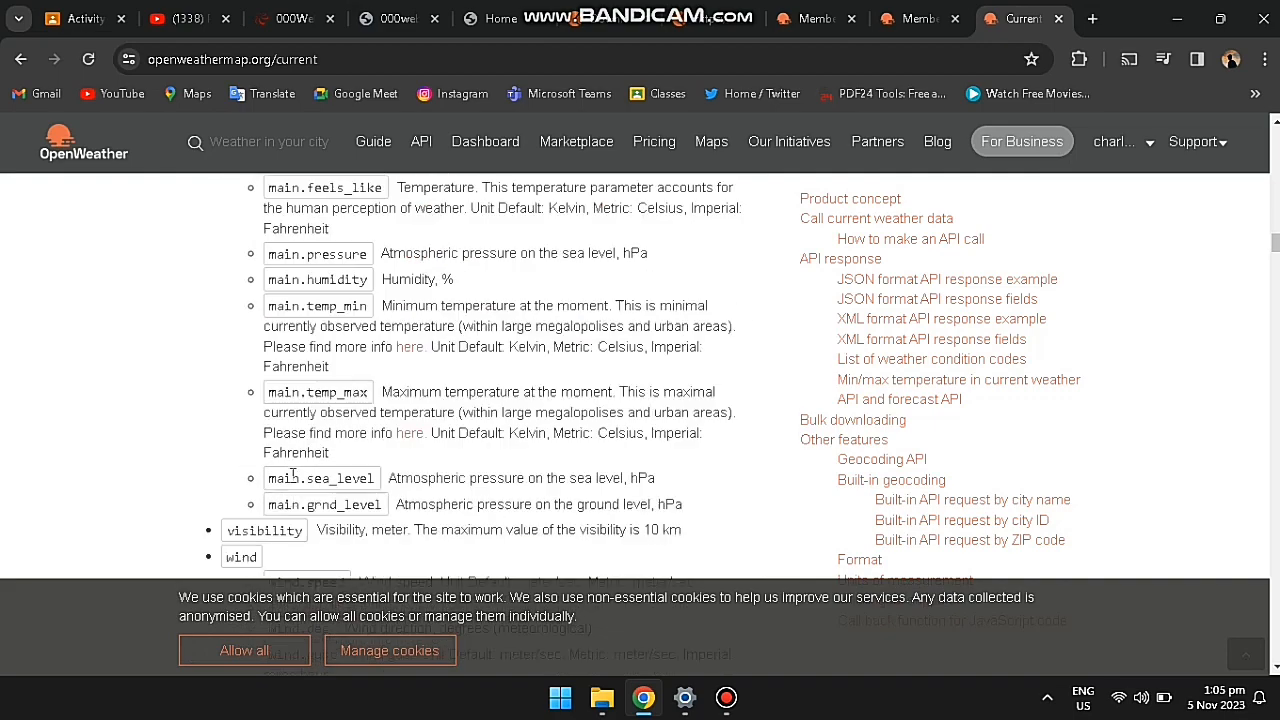
scroll(292, 476, "up", 10)
scroll(292, 477, "up", 8)
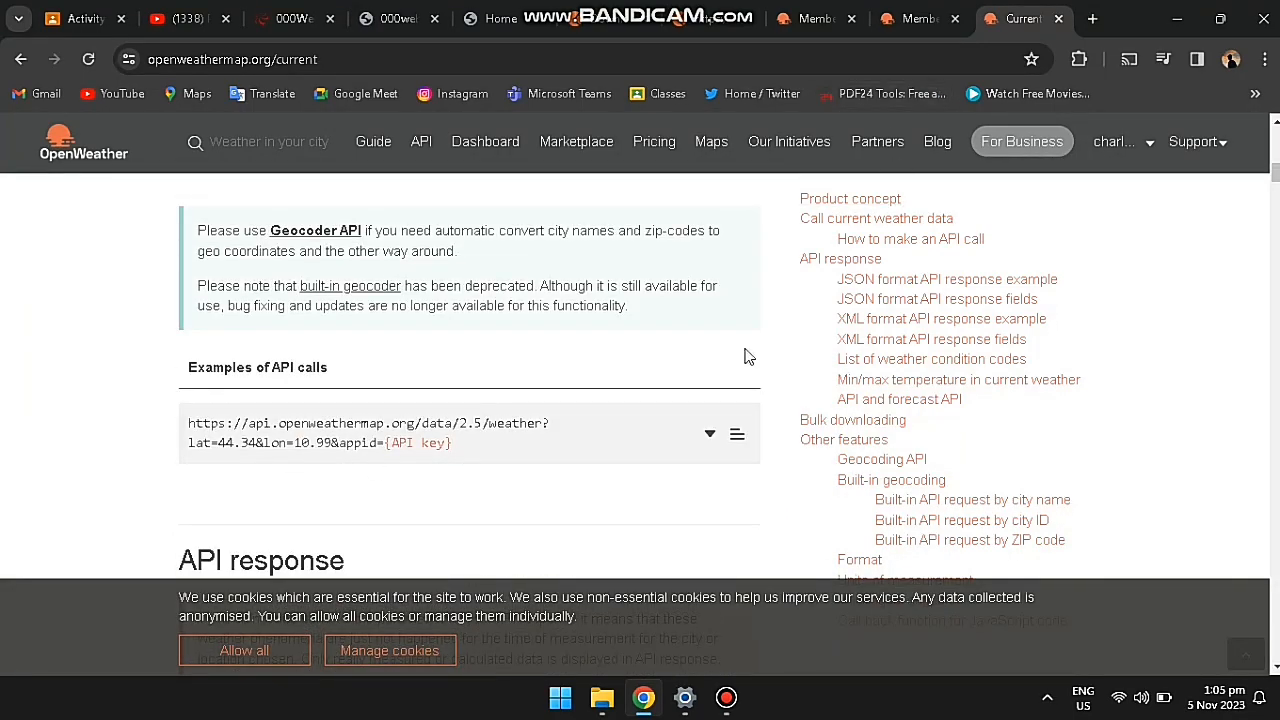
scroll(577, 455, "up", 7)
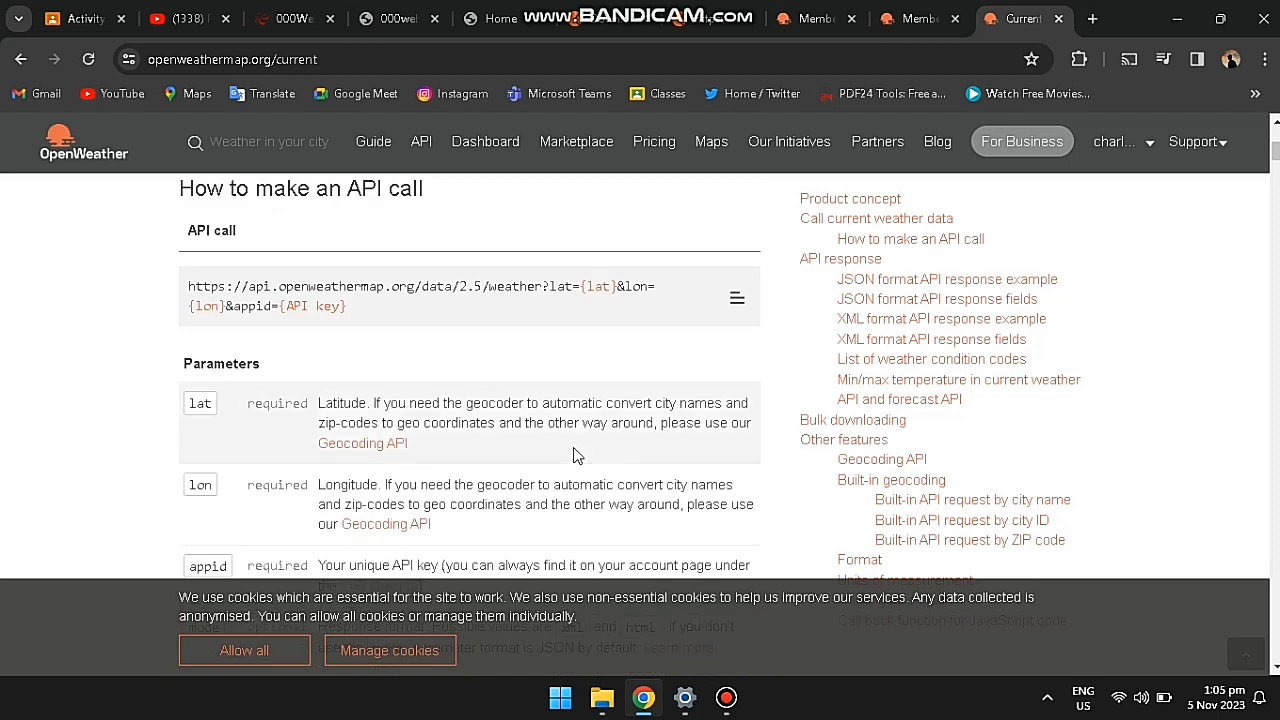
Step: Cross-check against the API keys page listing the Default, api2 and appi keys
left_click(940, 10)
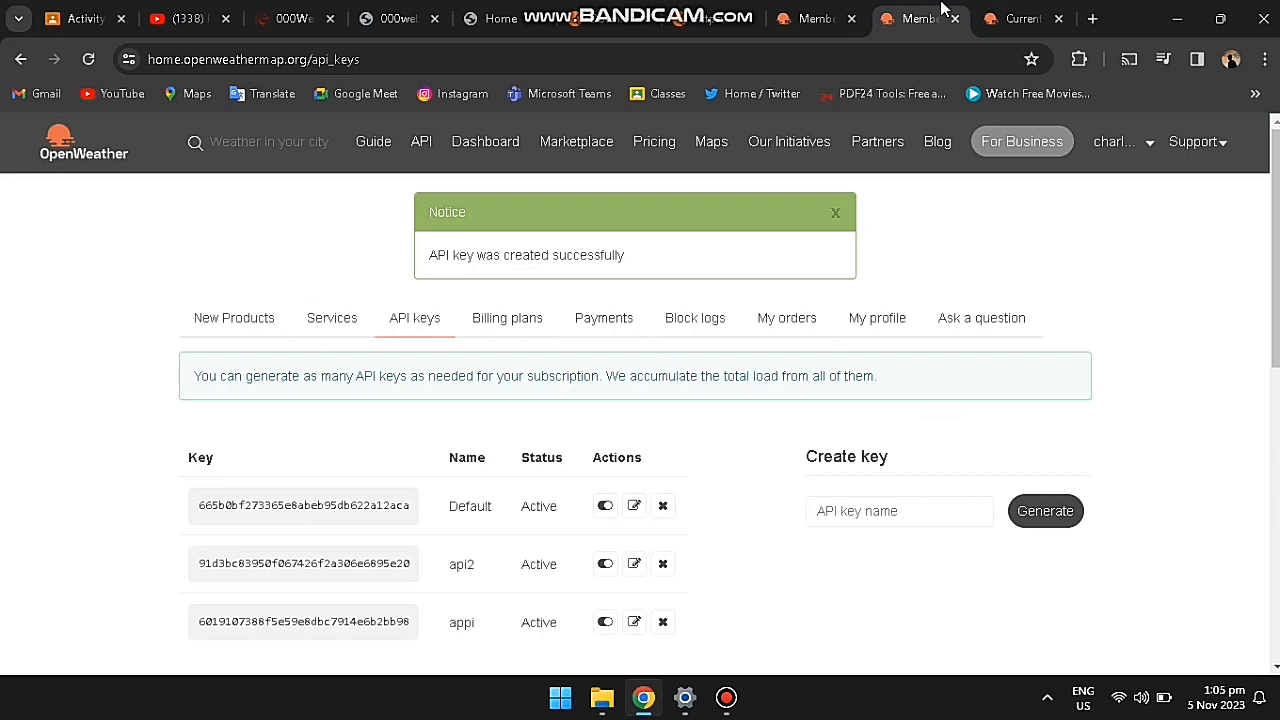
left_click(1024, 19)
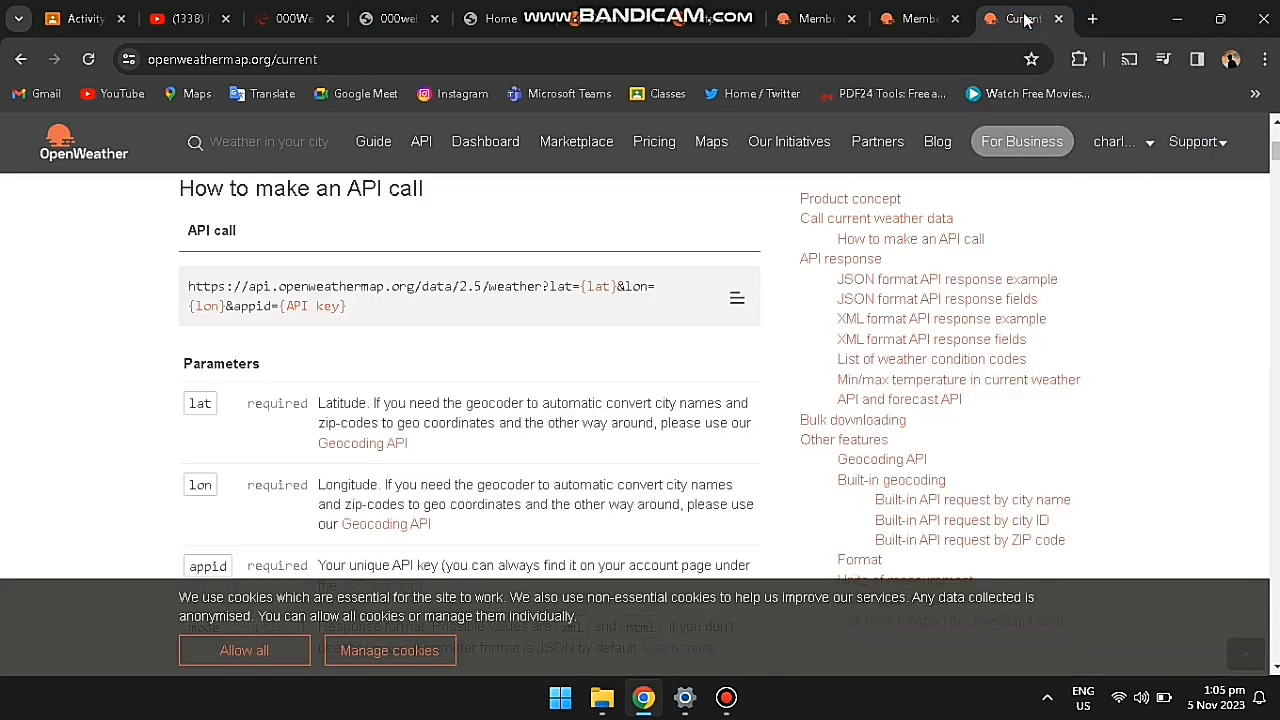
scroll(651, 329, "up", 4)
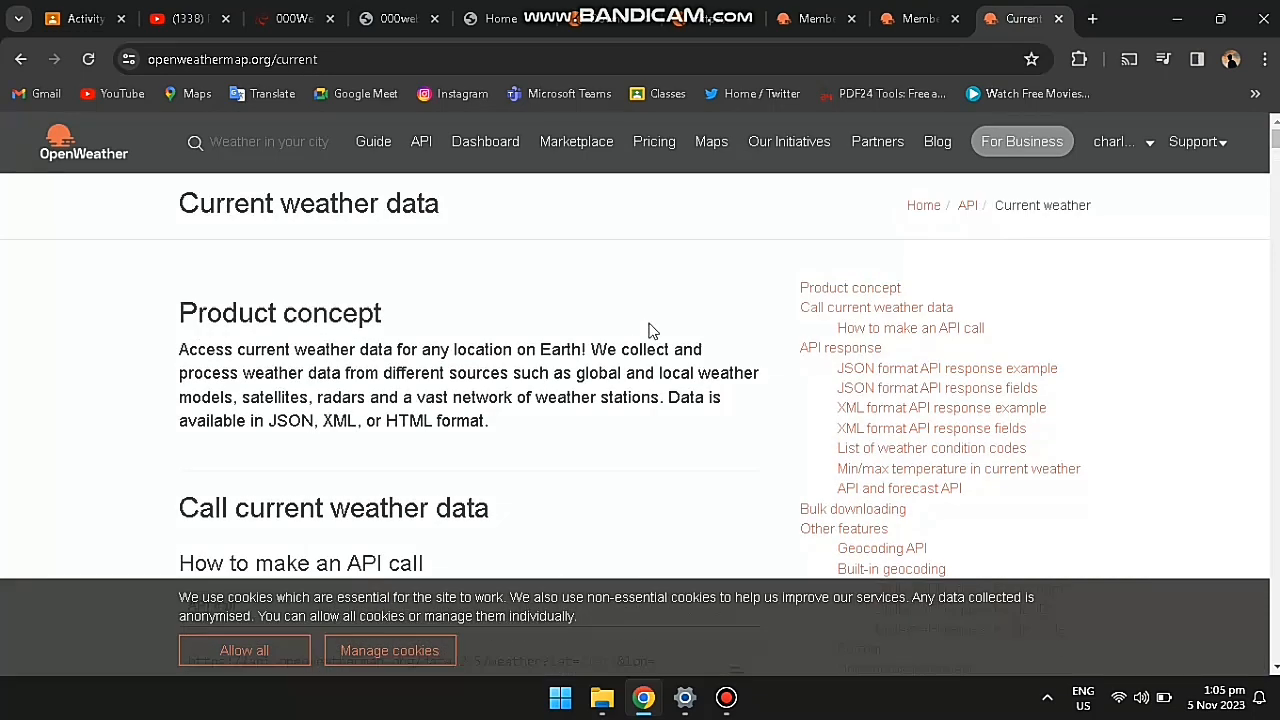
scroll(651, 329, "down", 5)
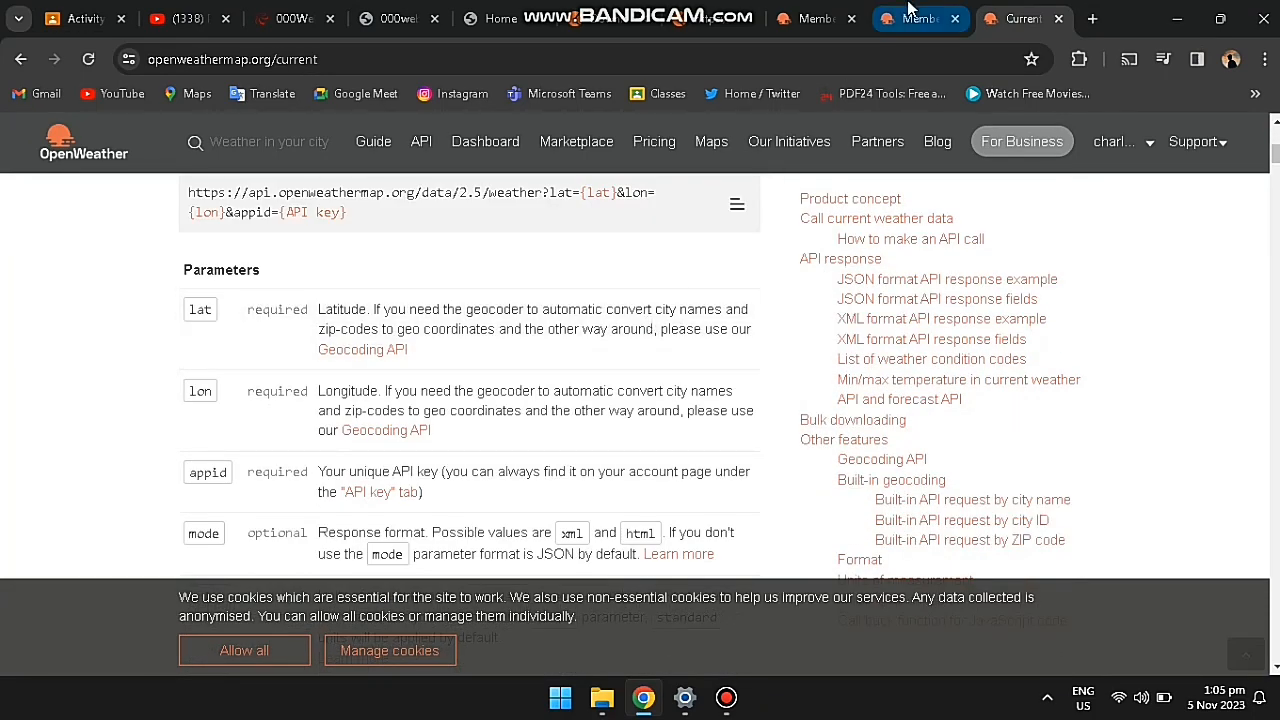
left_click(912, 15)
left_click(726, 697)
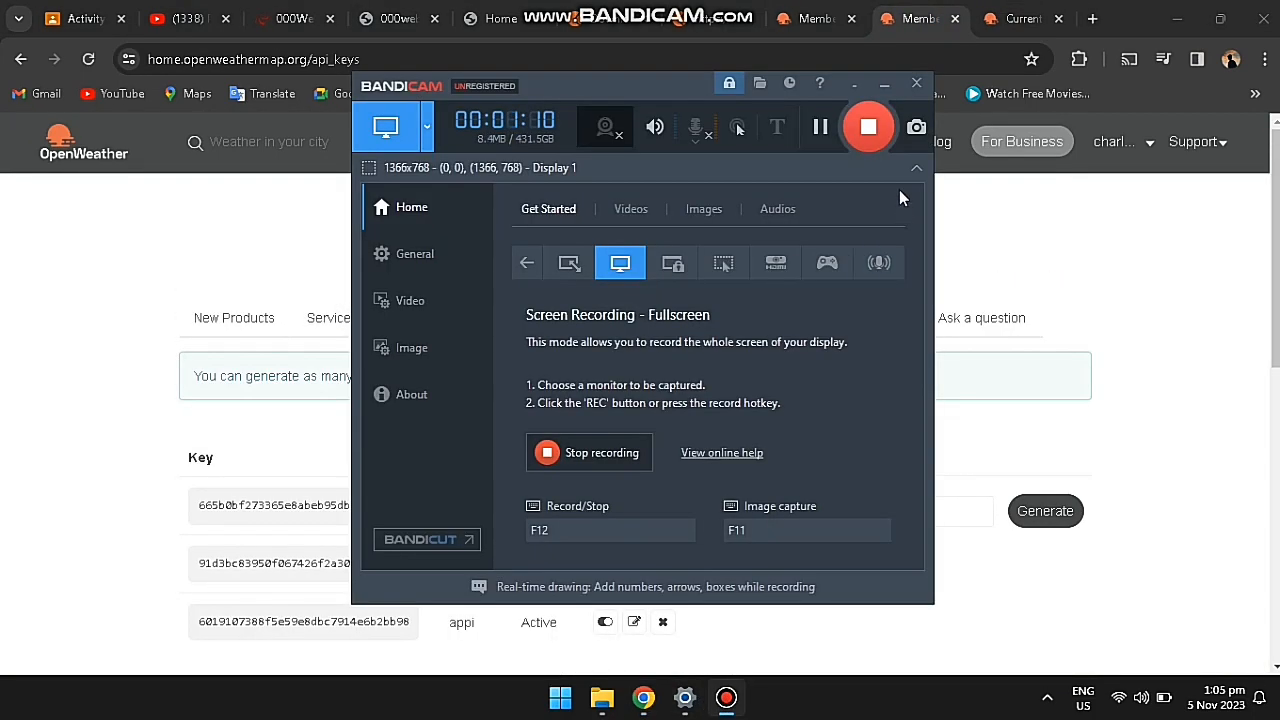
left_click(820, 128)
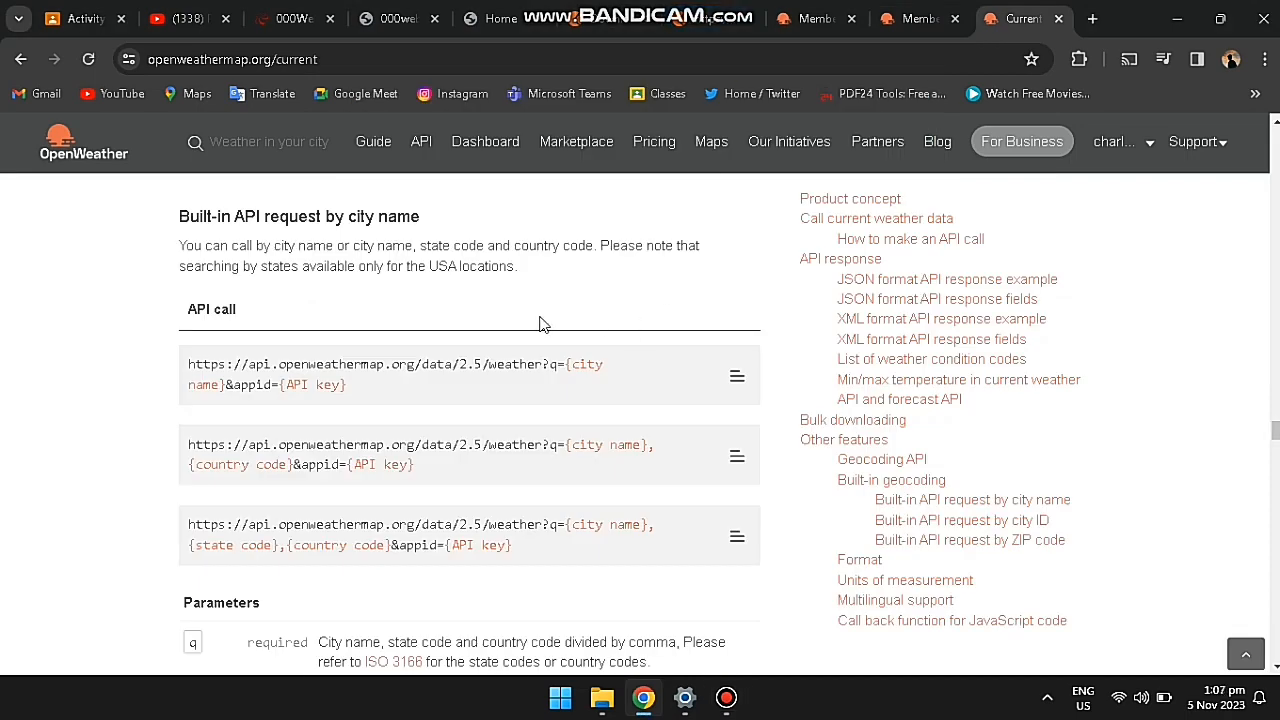
Step: Scroll to the first example API call and select its q=London part
scroll(512, 317, "up", 1)
scroll(512, 322, "down", 1)
scroll(491, 364, "down", 2)
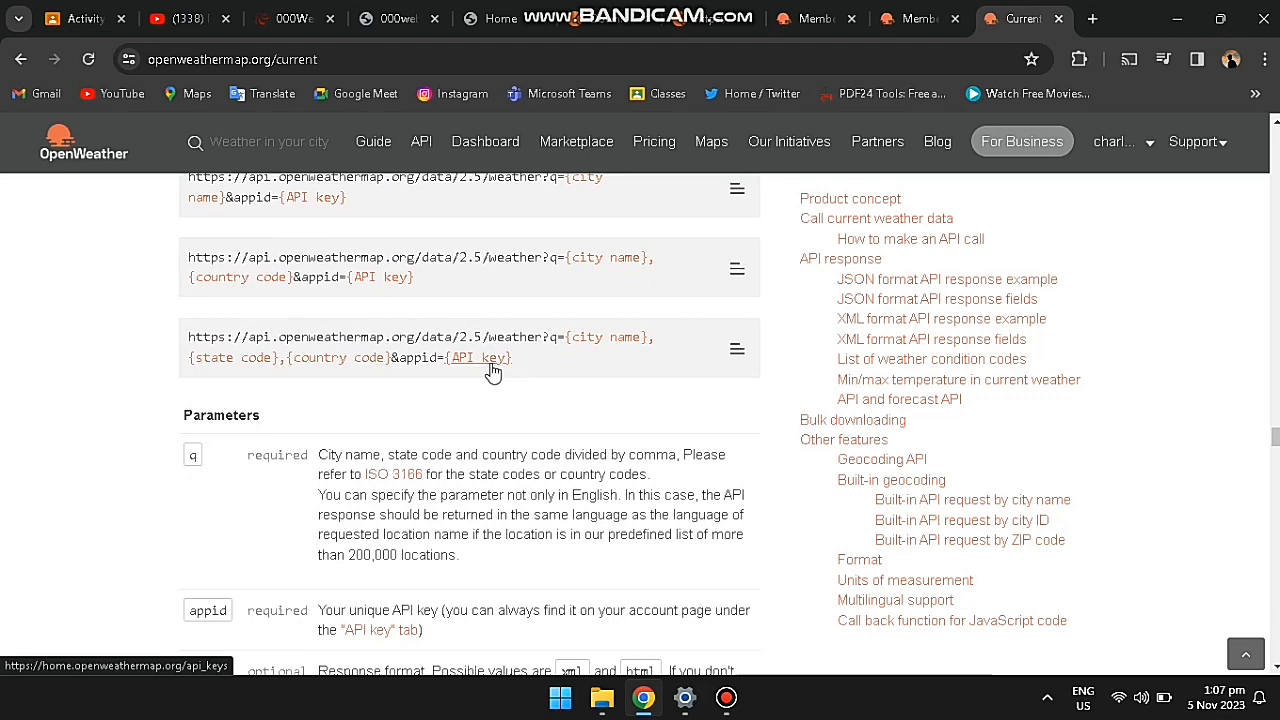
scroll(415, 422, "down", 6)
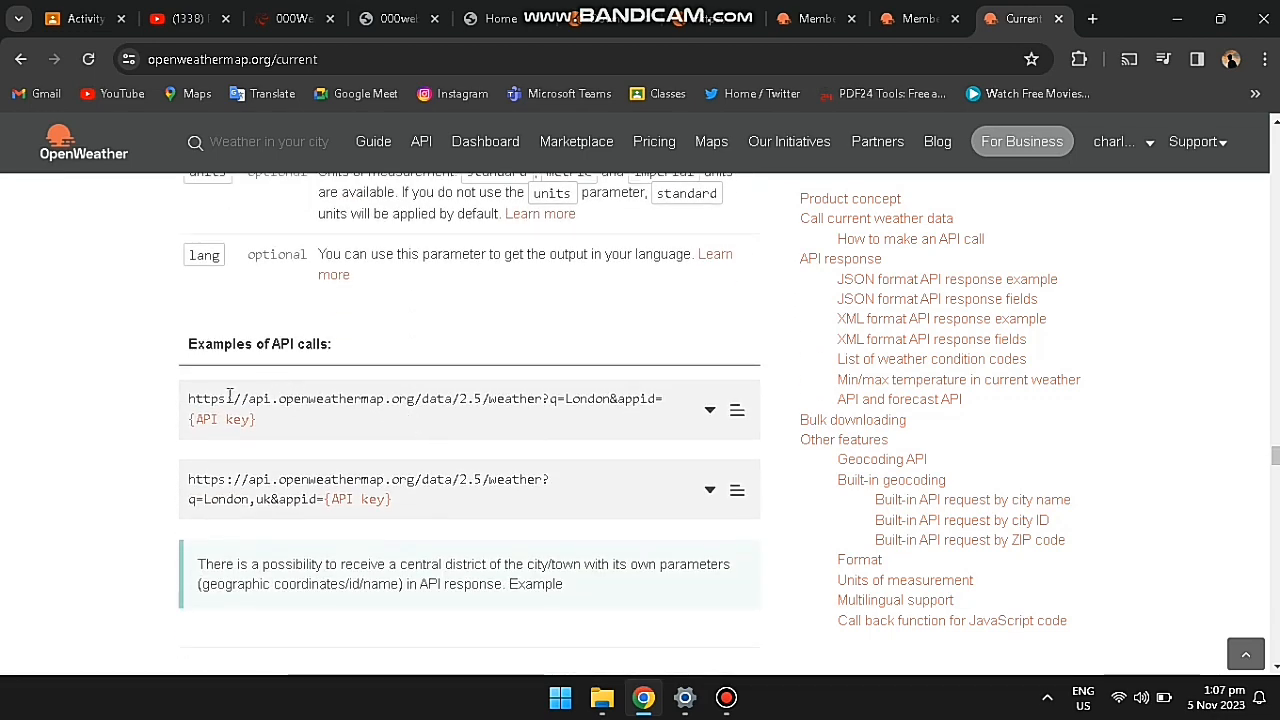
left_click_drag(189, 399, 384, 399)
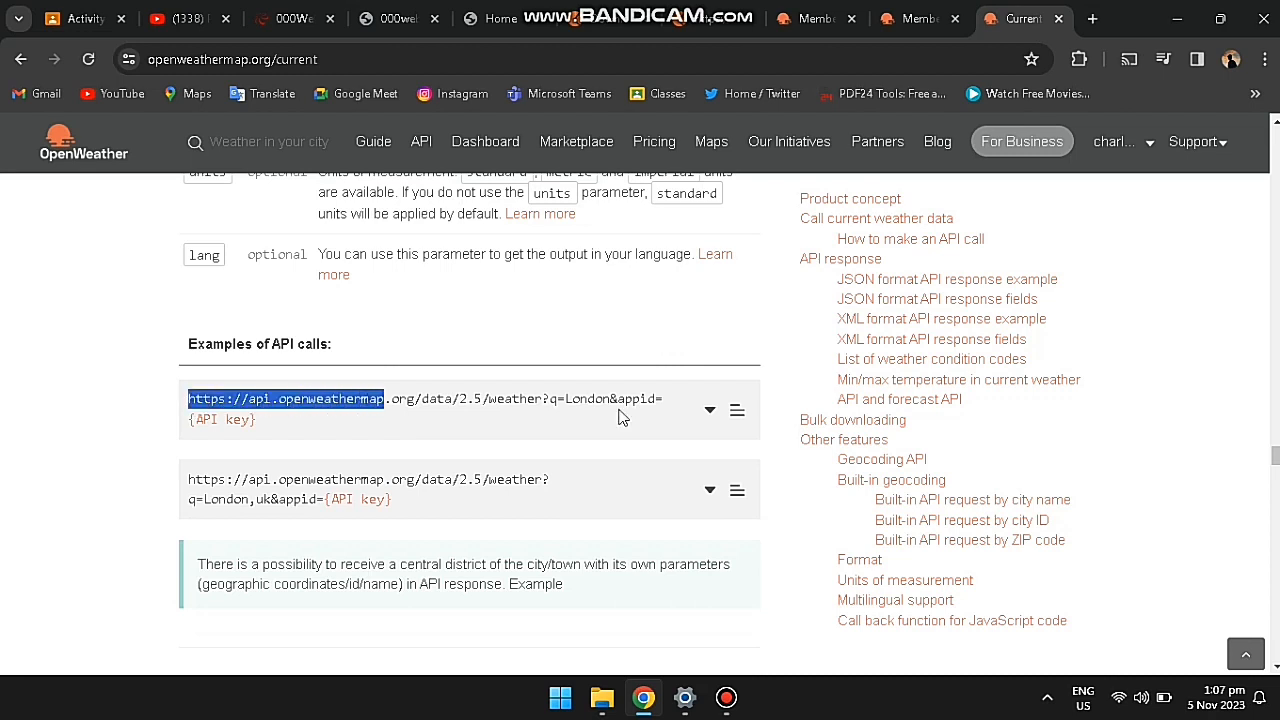
left_click_drag(618, 412, 618, 412)
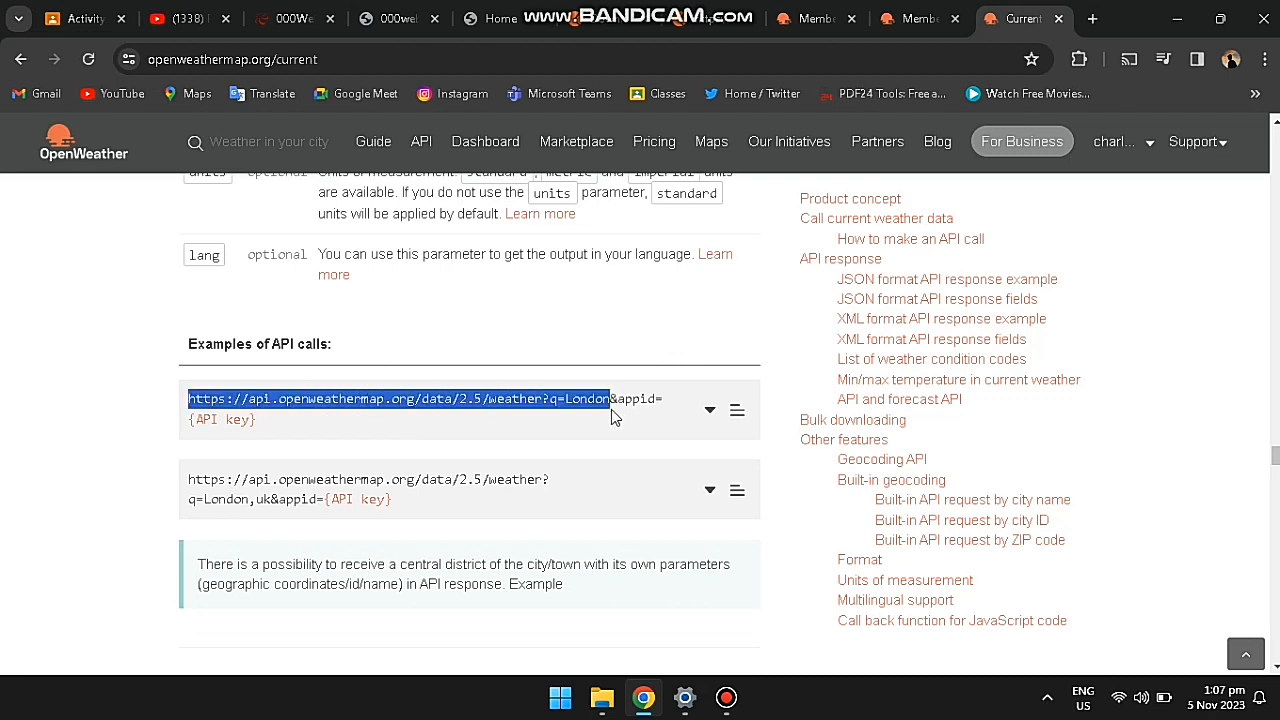
left_click_drag(611, 409, 611, 409)
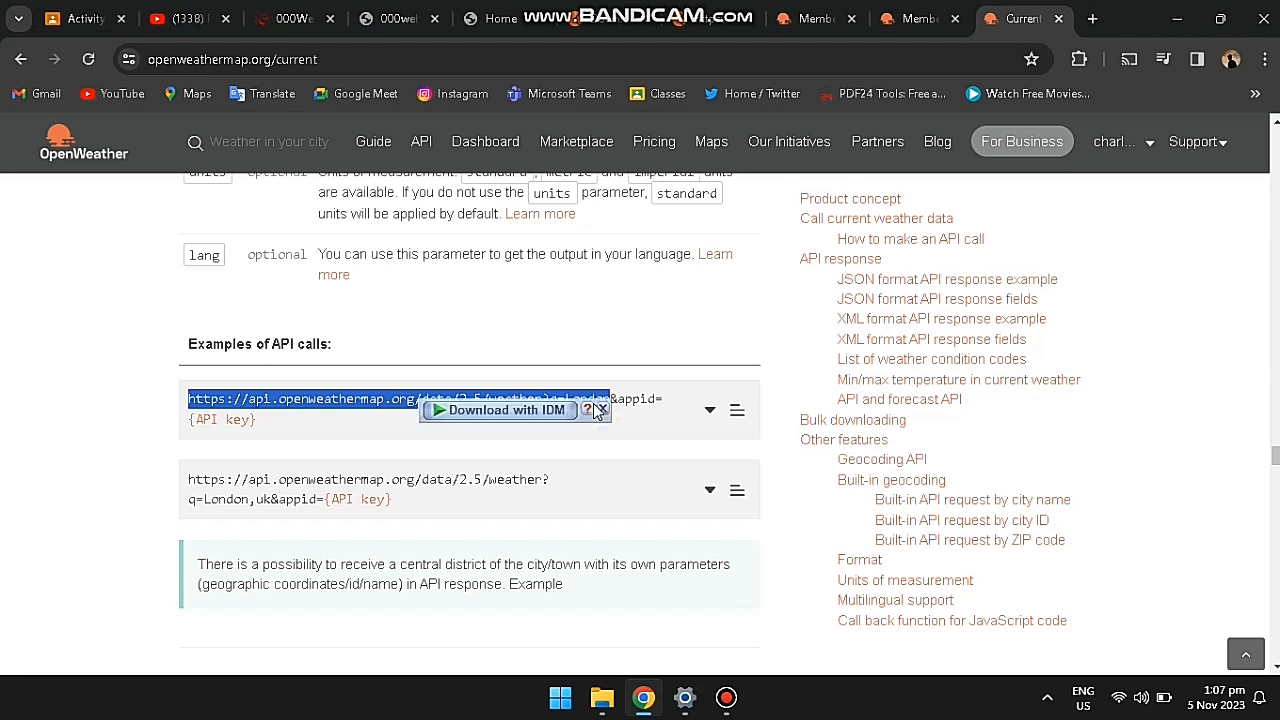
left_click(333, 399)
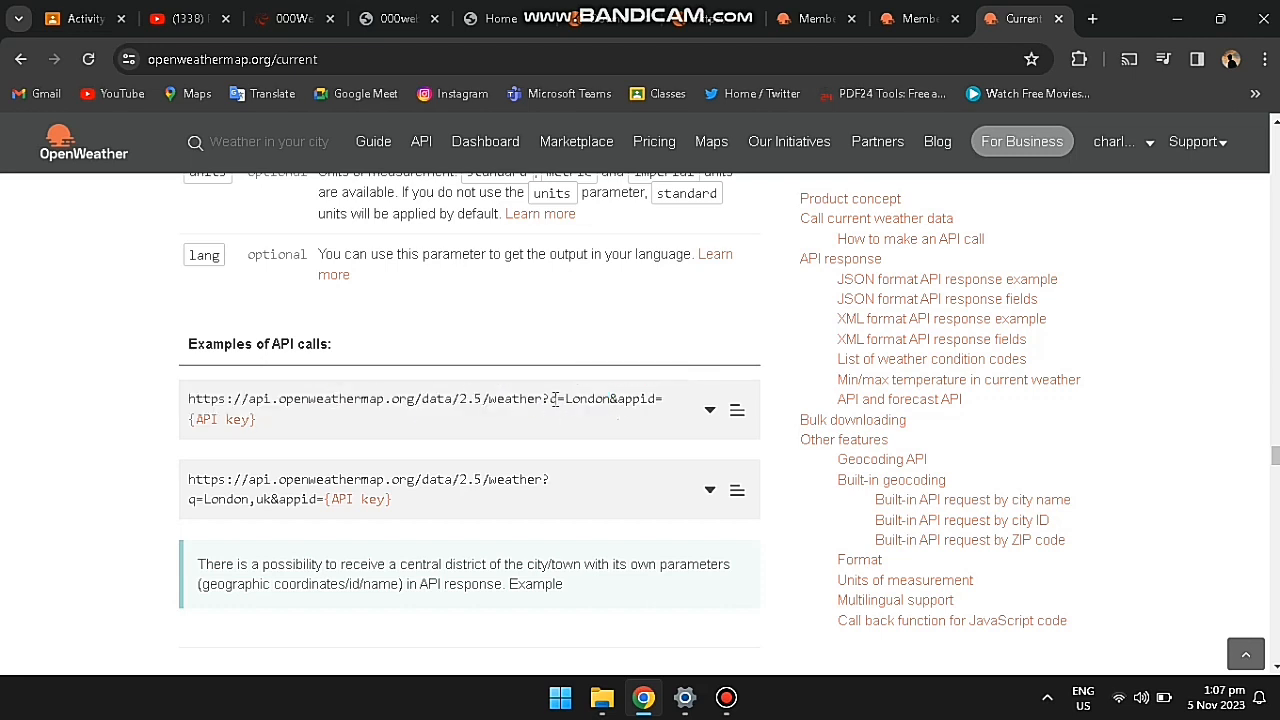
left_click_drag(553, 399, 615, 404)
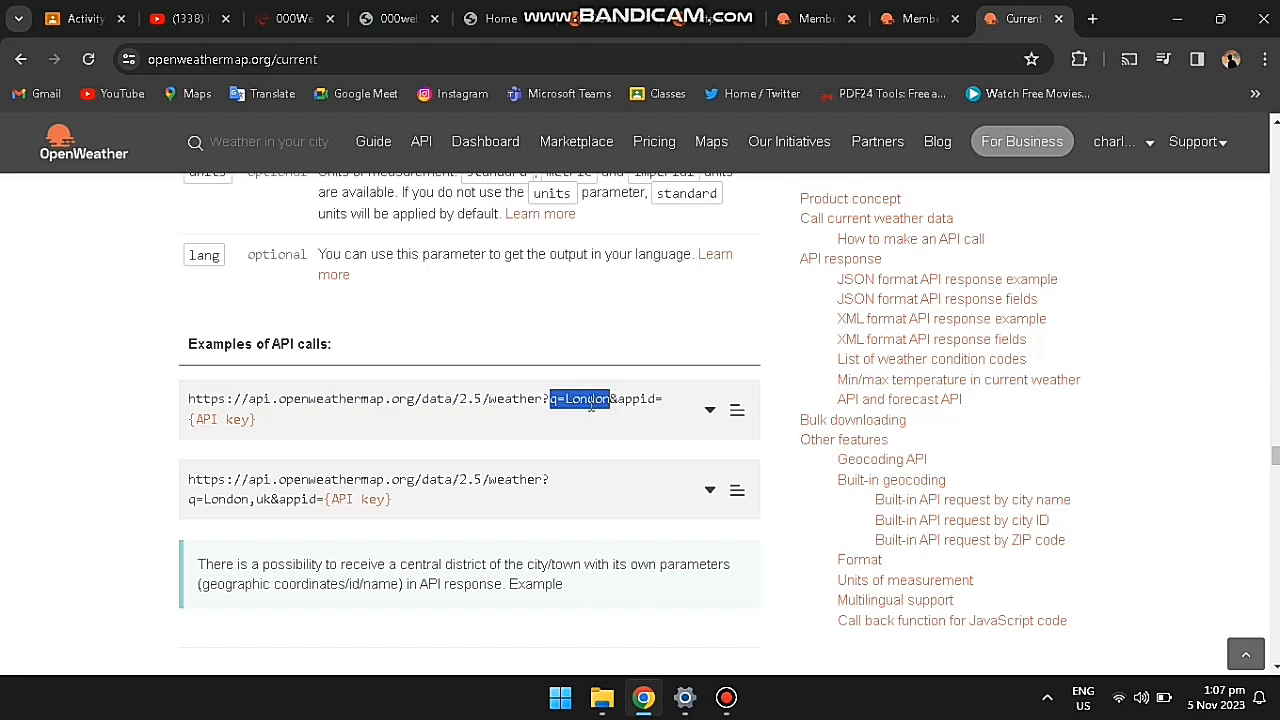
Step: Copy 'q=London' and switch back to the Postman weather request
right_click(590, 402)
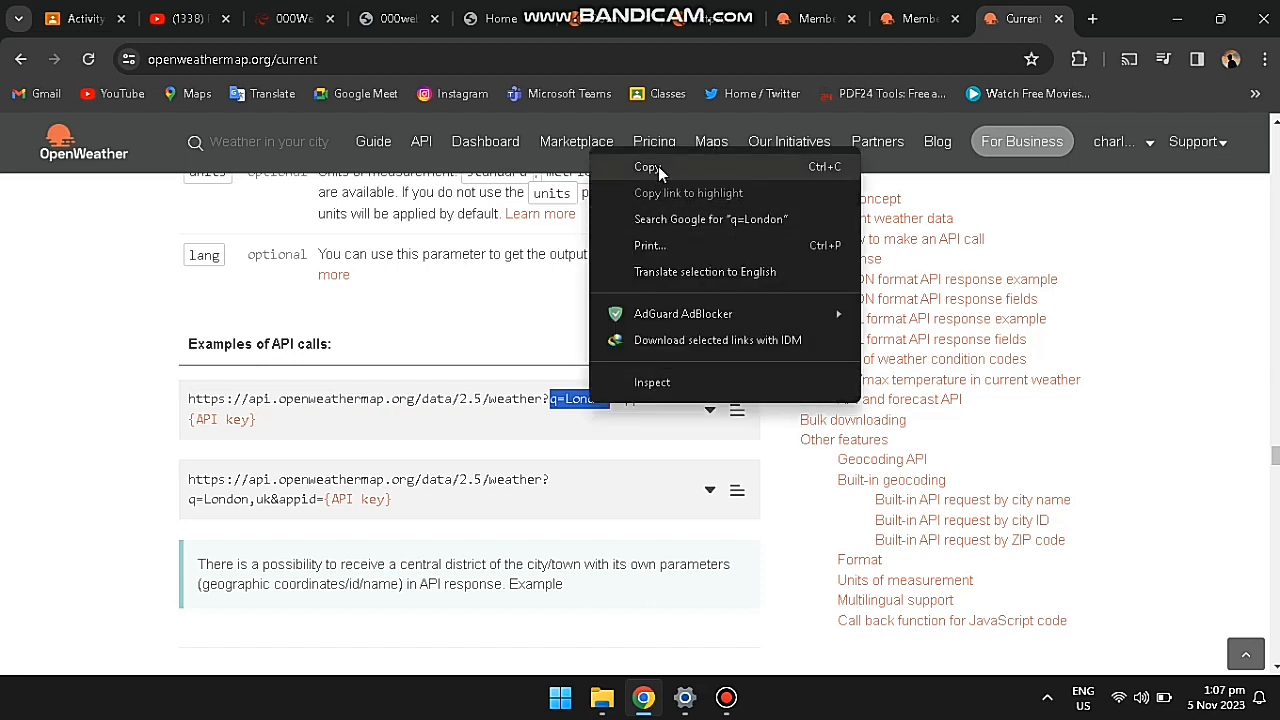
left_click(663, 171)
left_click(705, 20)
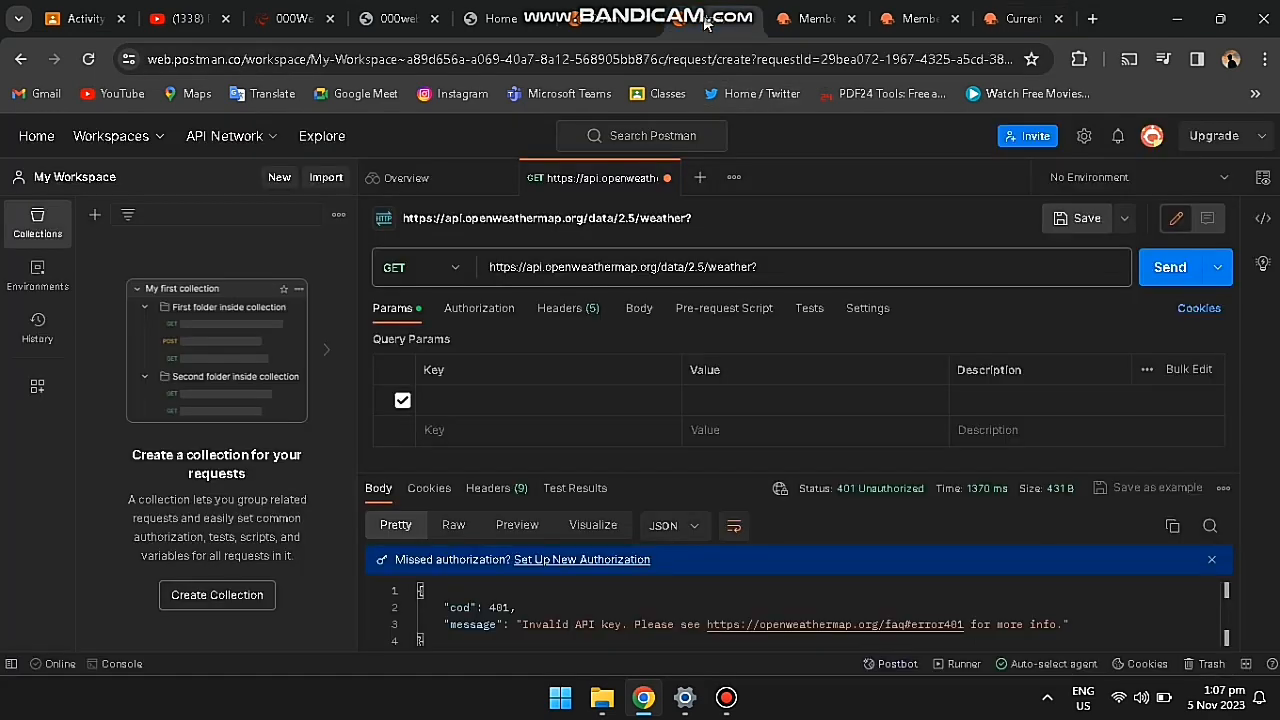
Step: Paste q=London onto the end of the request URL and resend the request
left_click(789, 265)
right_click(788, 265)
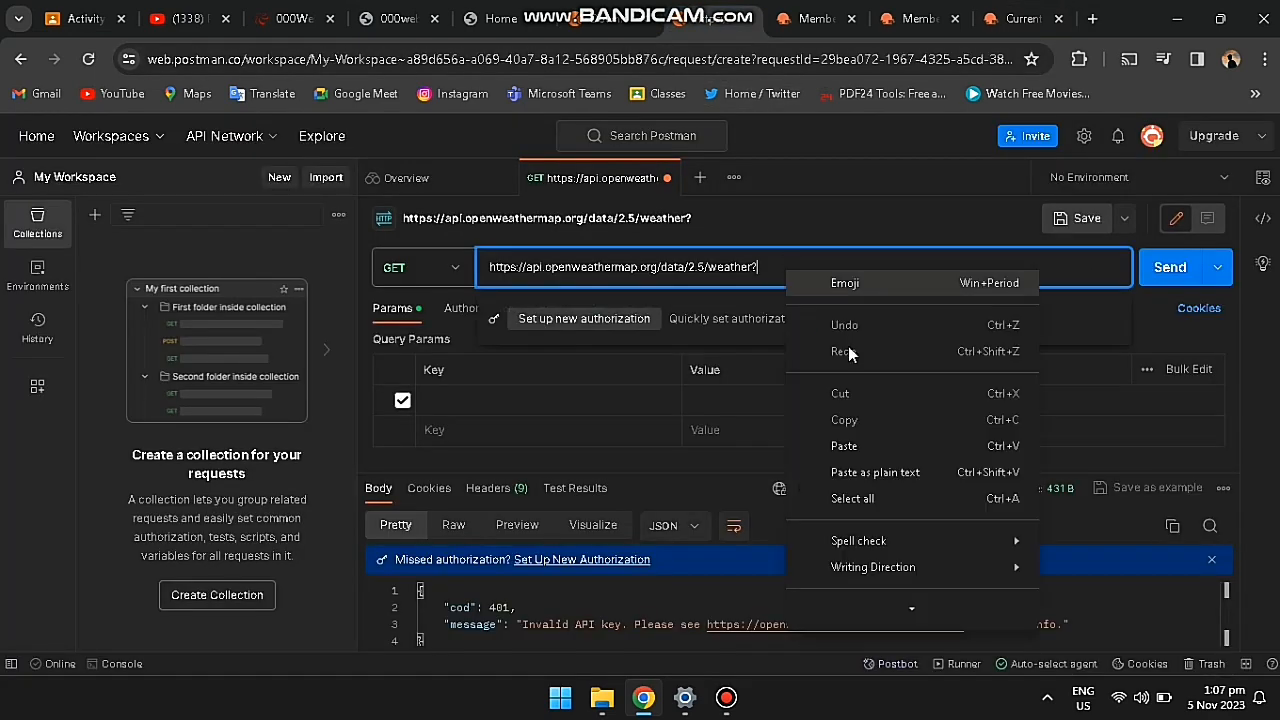
left_click(871, 442)
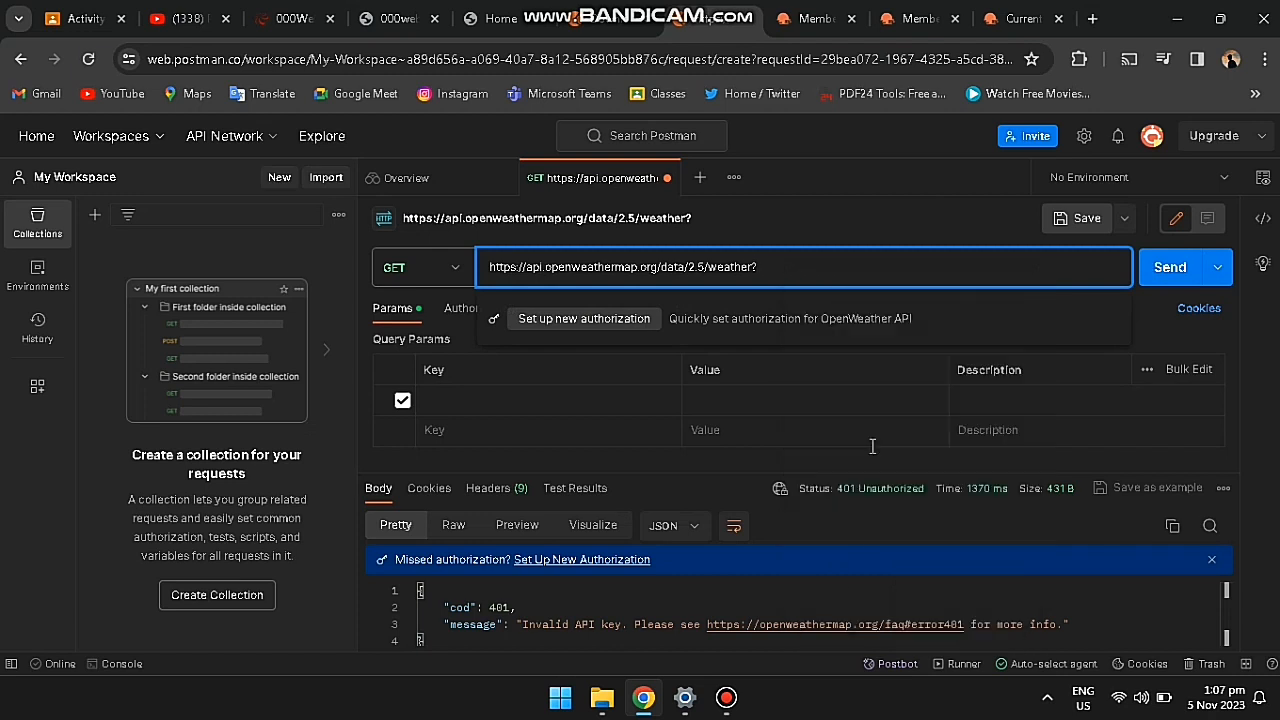
left_click(897, 222)
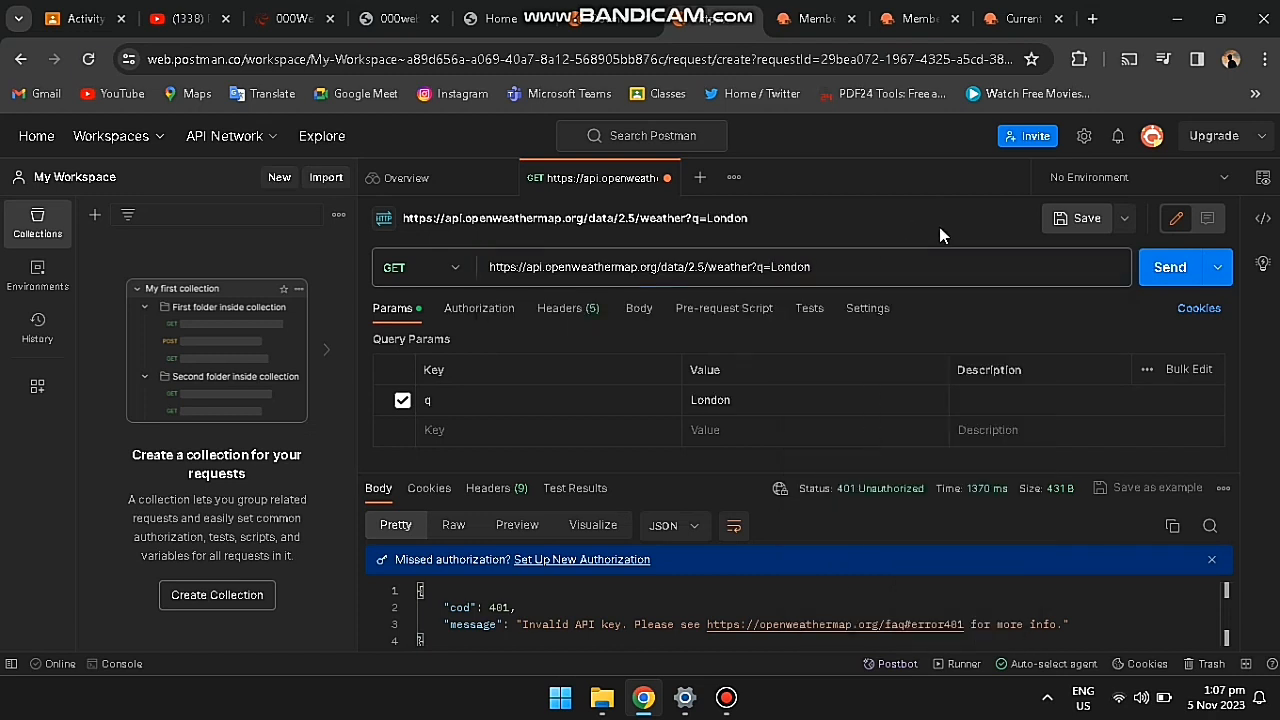
left_click(1160, 275)
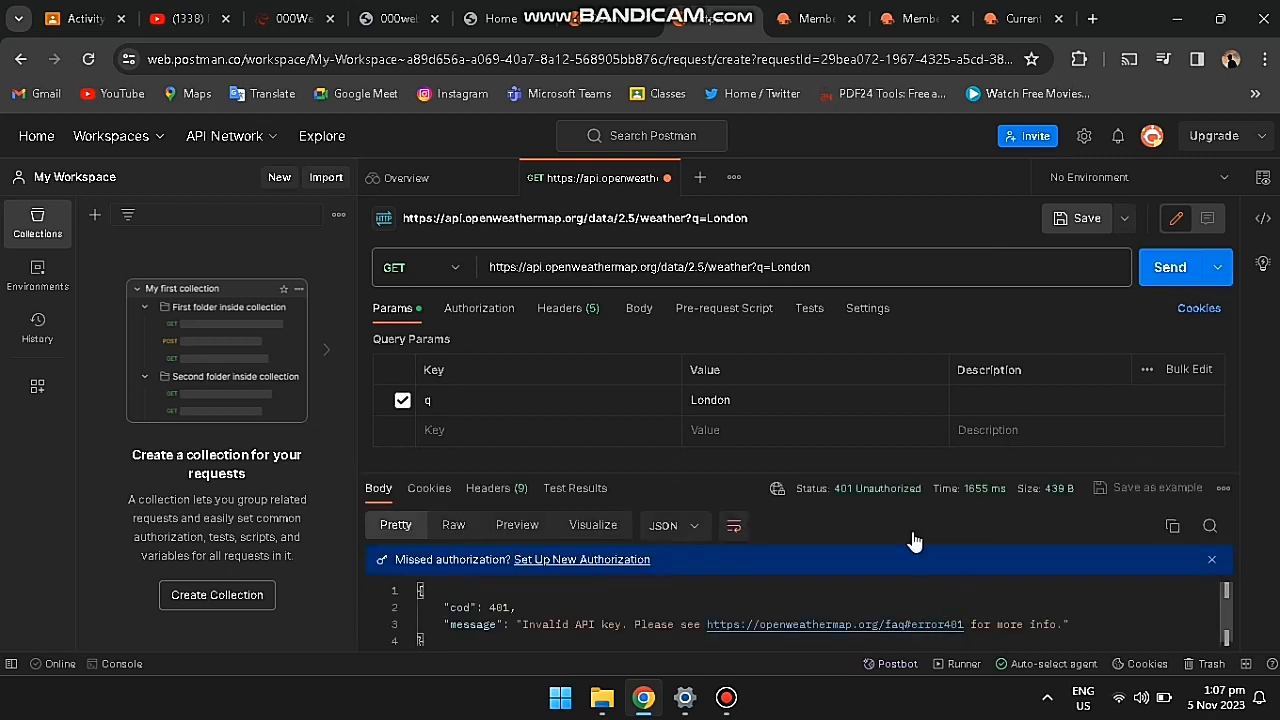
Step: Add a Query Params entry with key api2, leaving its value empty
left_click(448, 429)
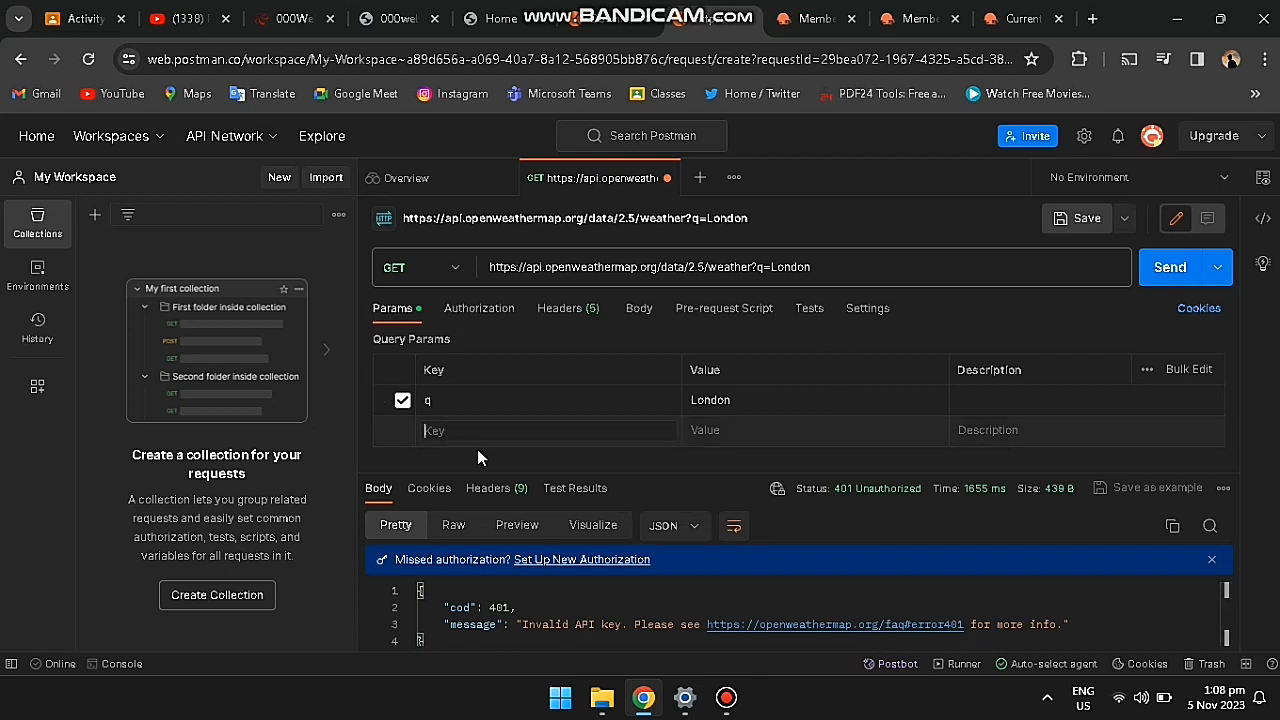
type("api2")
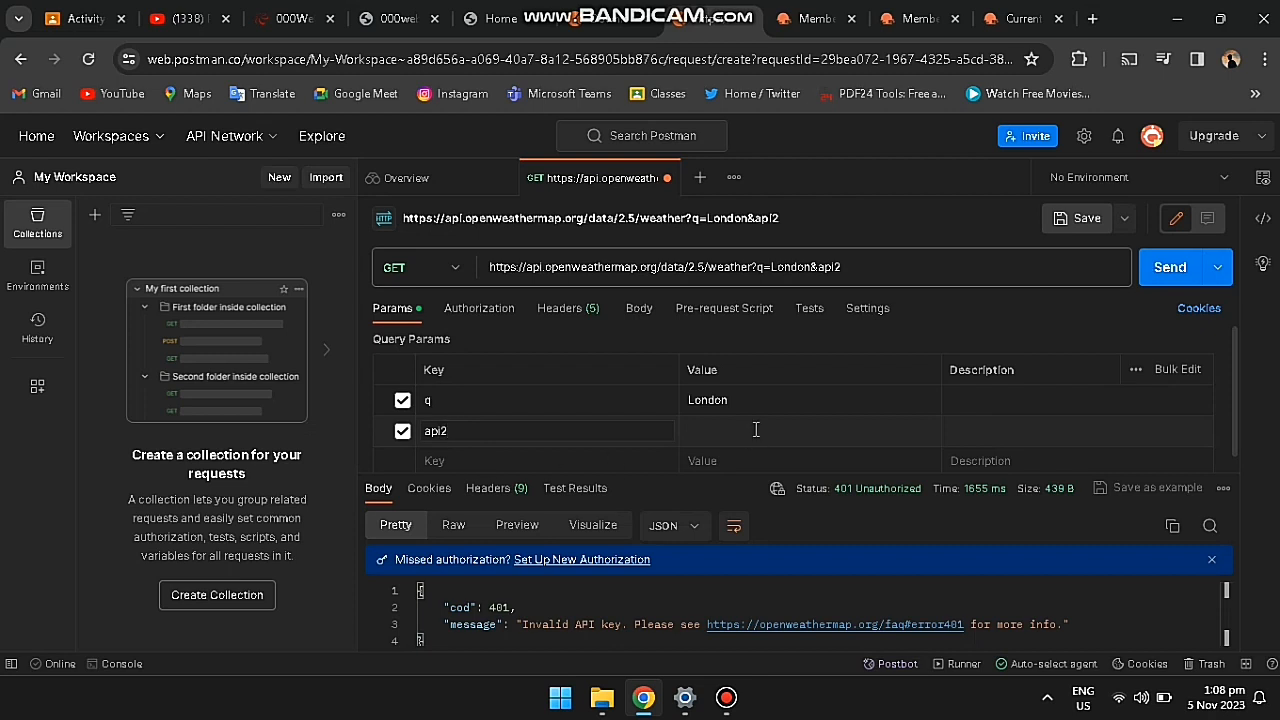
left_click(756, 429)
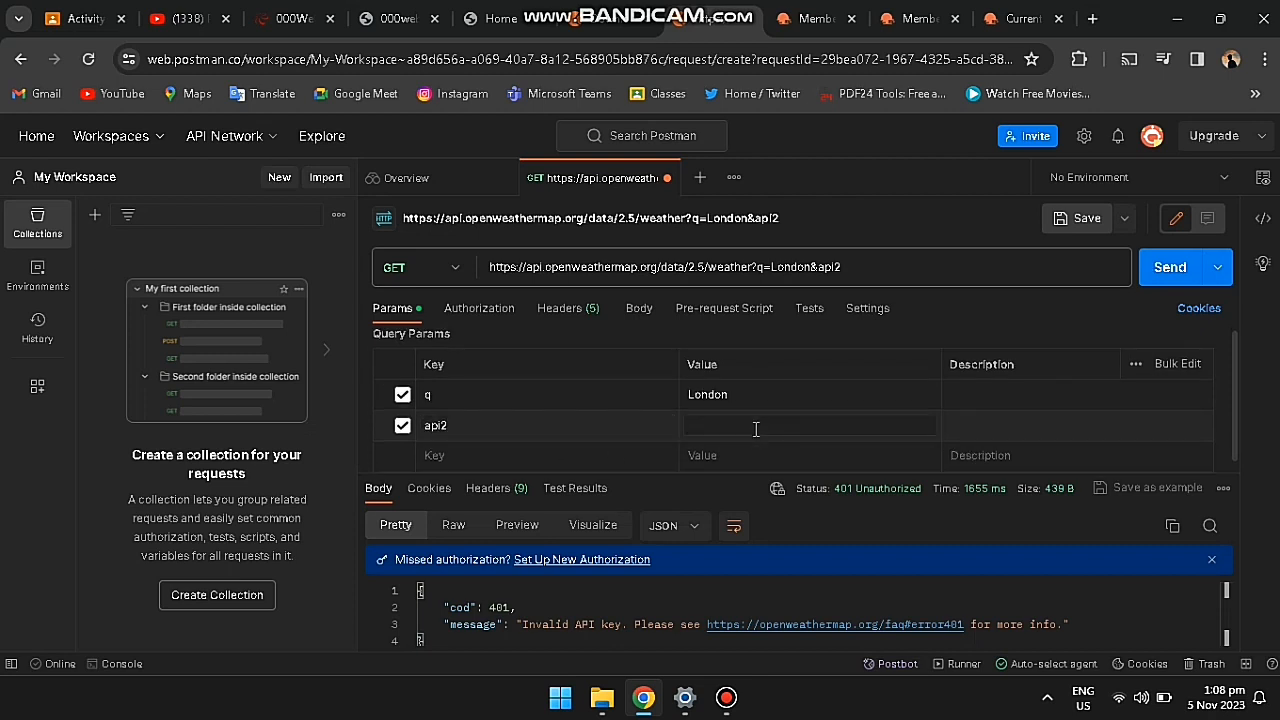
left_click(736, 713)
left_click(820, 127)
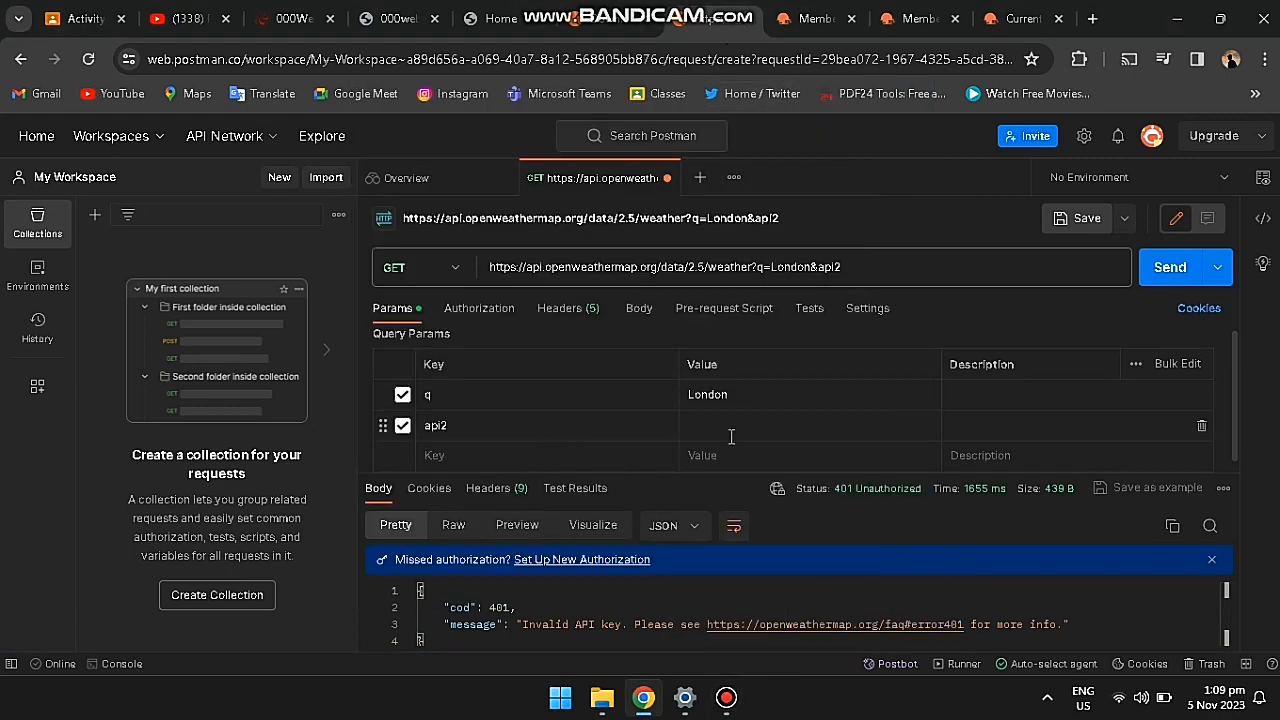
Step: Copy the api2 key value from the OpenWeather API keys page
left_click(810, 19)
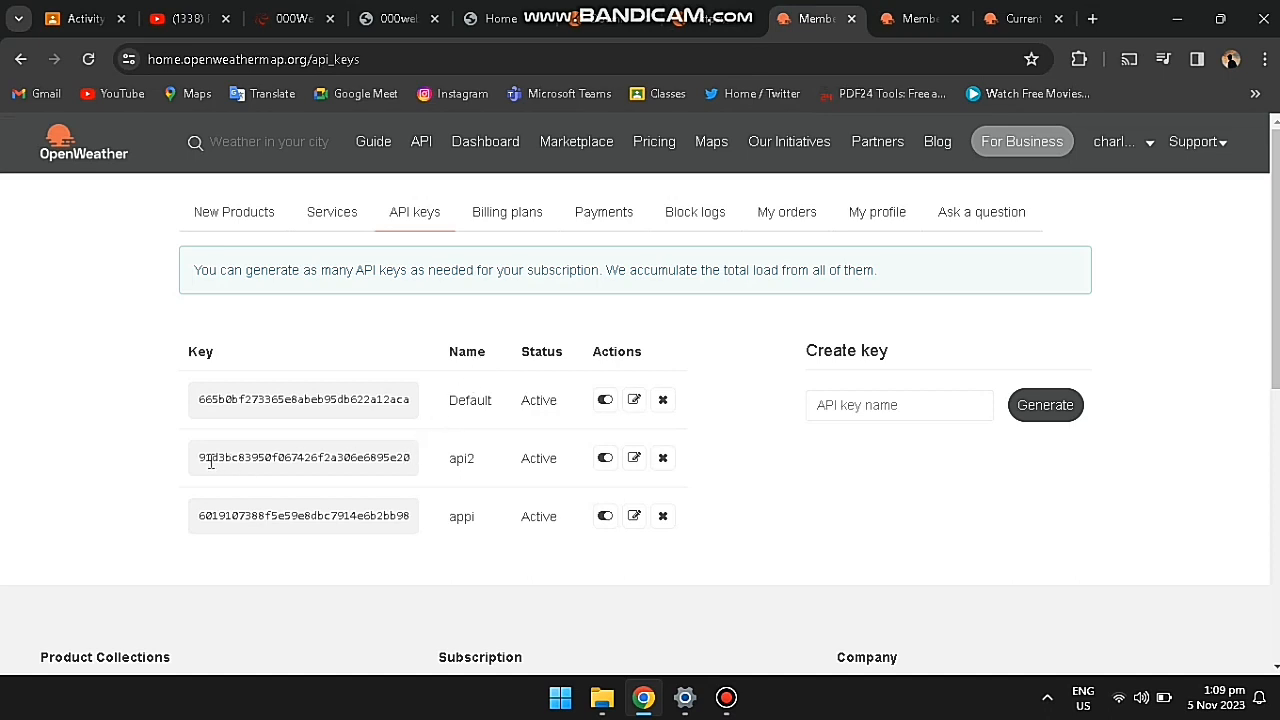
left_click(633, 458)
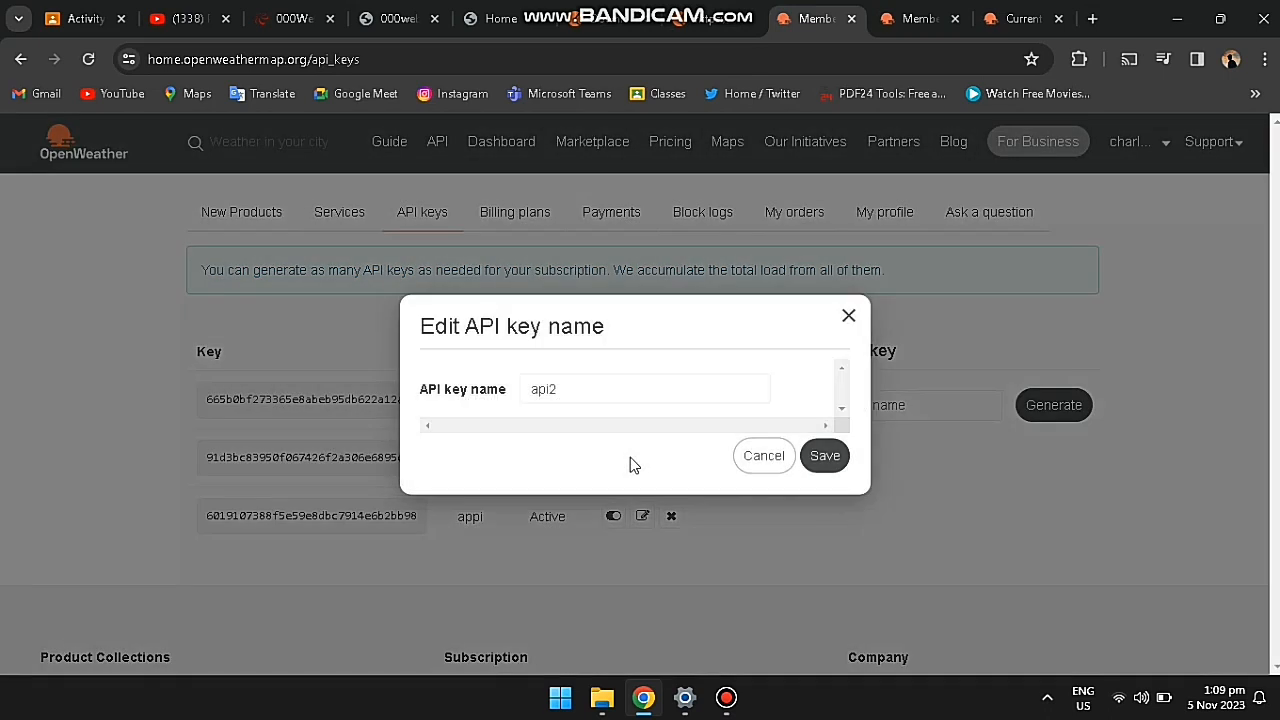
left_click(847, 318)
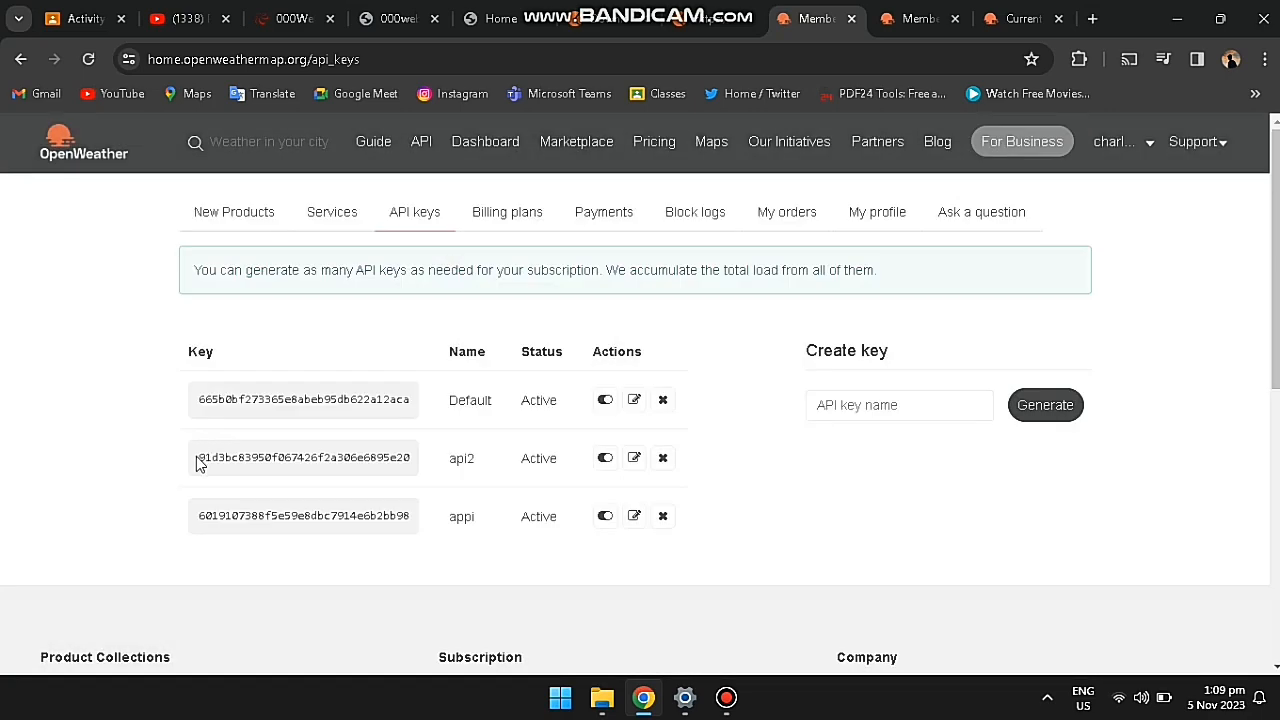
left_click_drag(200, 457, 428, 469)
right_click(390, 458)
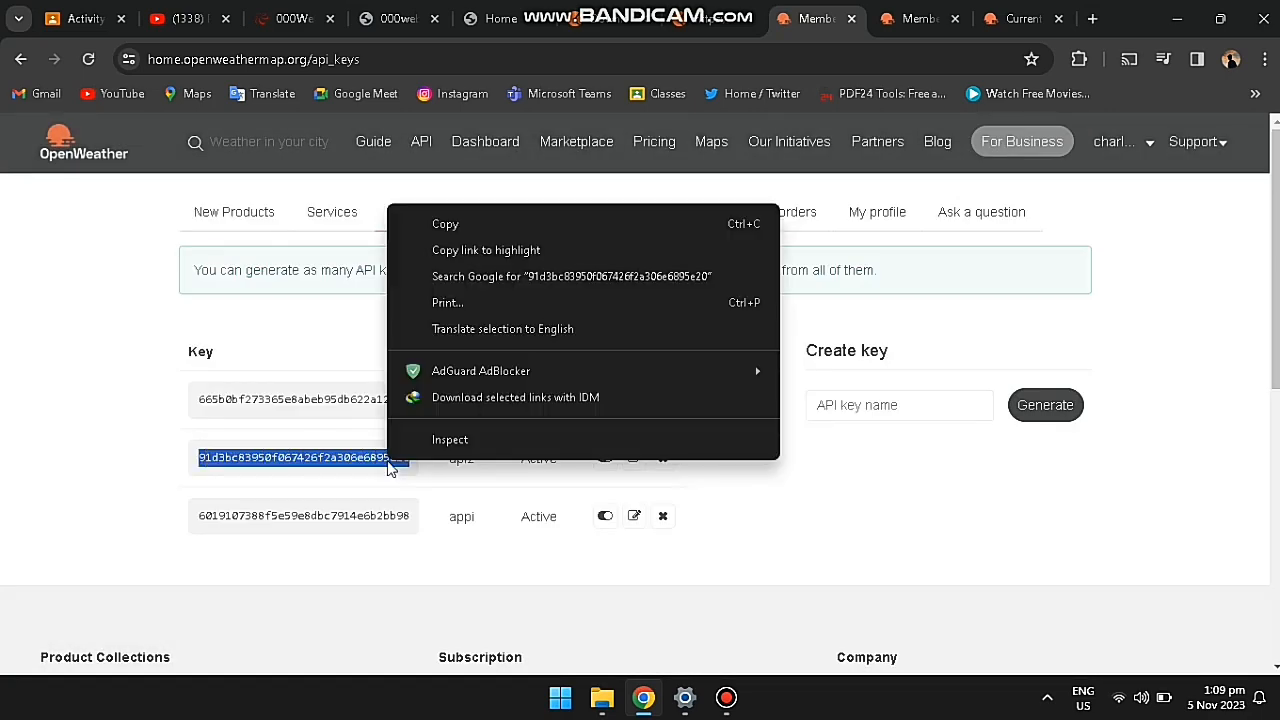
left_click(474, 225)
Step: Paste the copied key as the api2 parameter's value in Postman
left_click(749, 457)
left_click(711, 14)
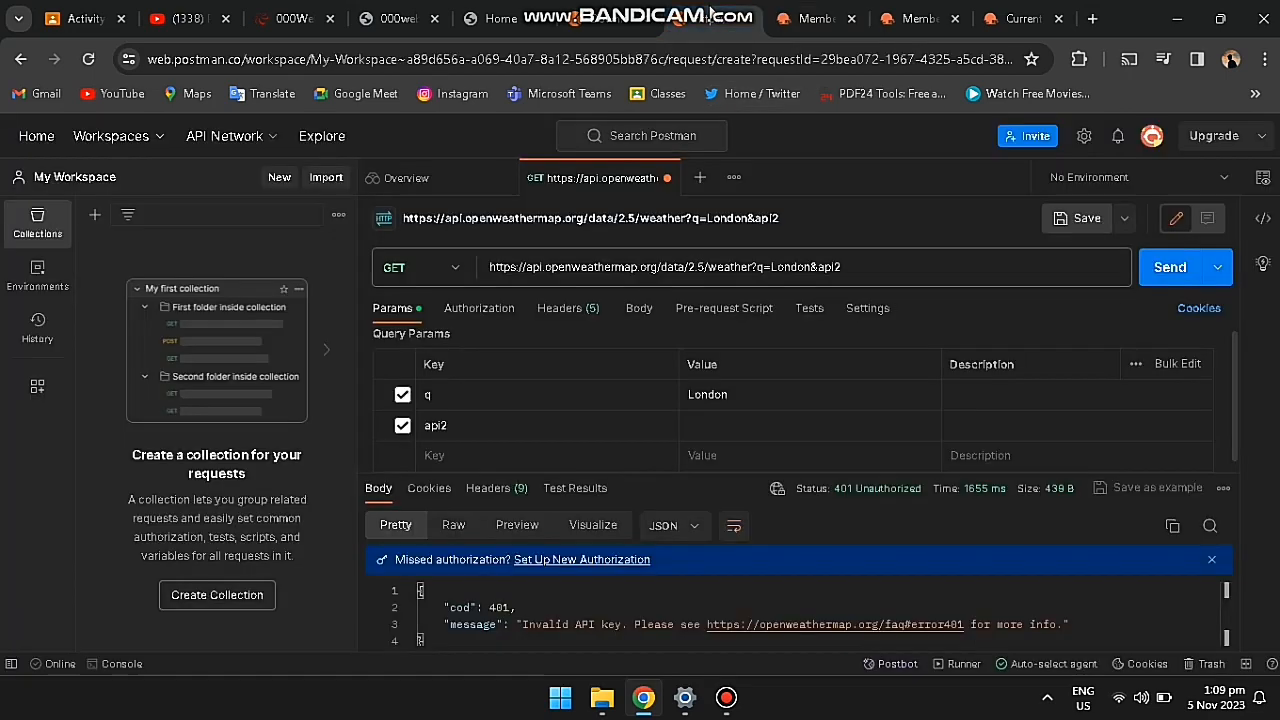
left_click(711, 425)
right_click(713, 427)
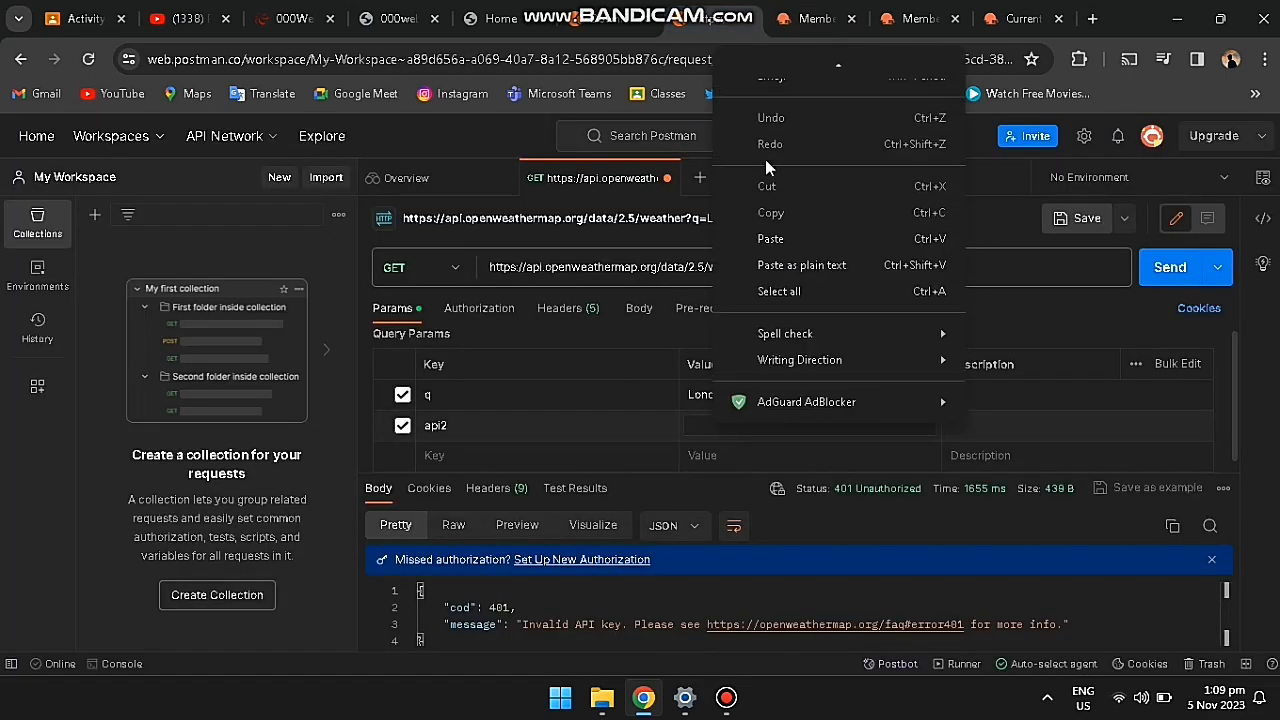
left_click(779, 238)
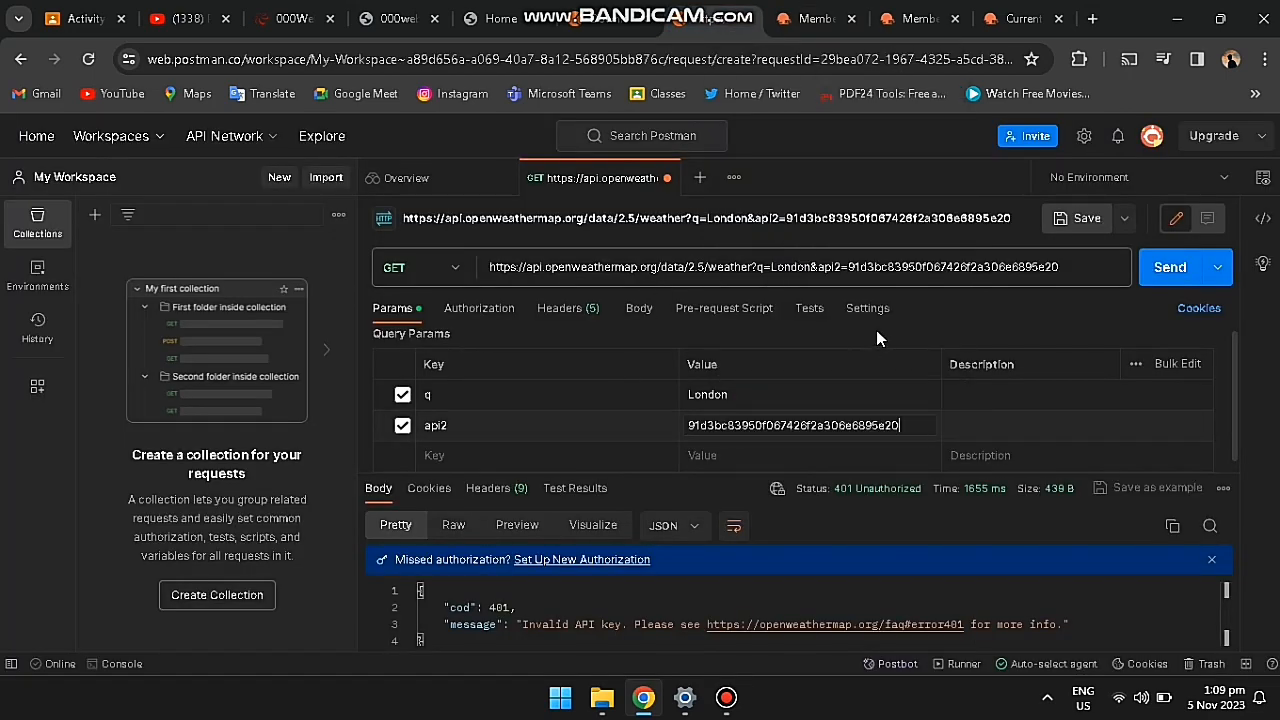
left_click(877, 333)
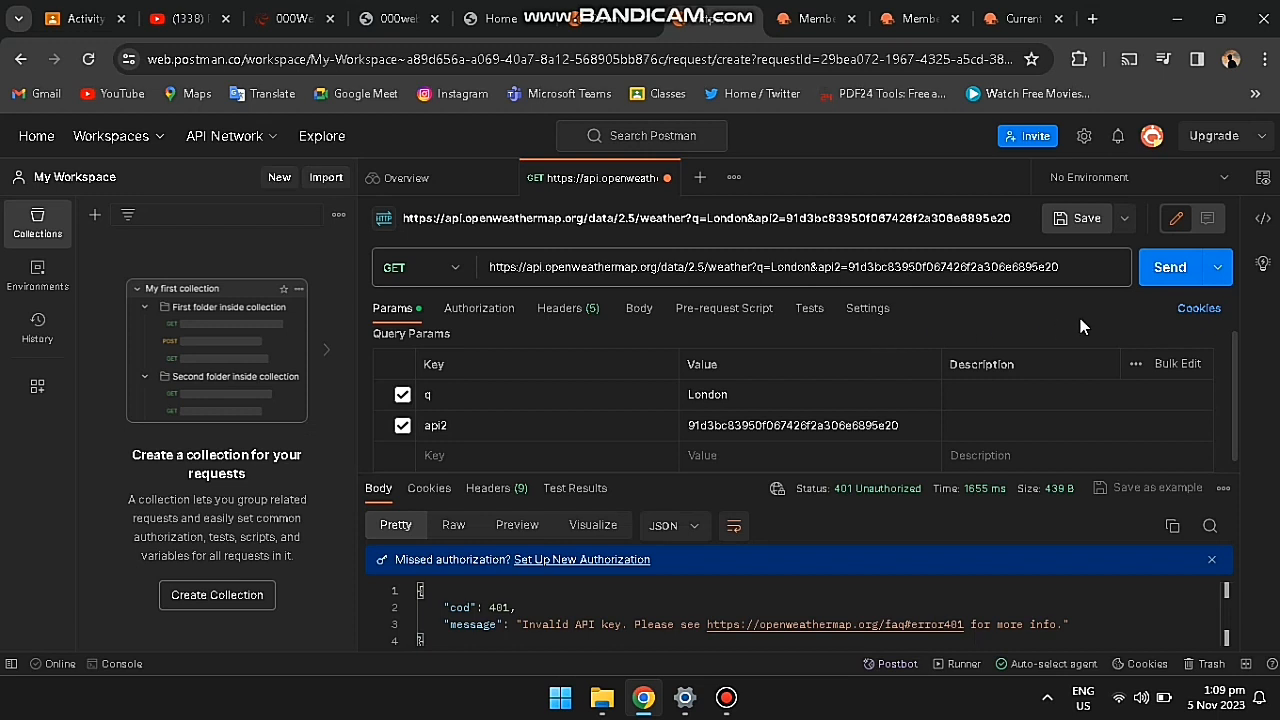
right_click(898, 624)
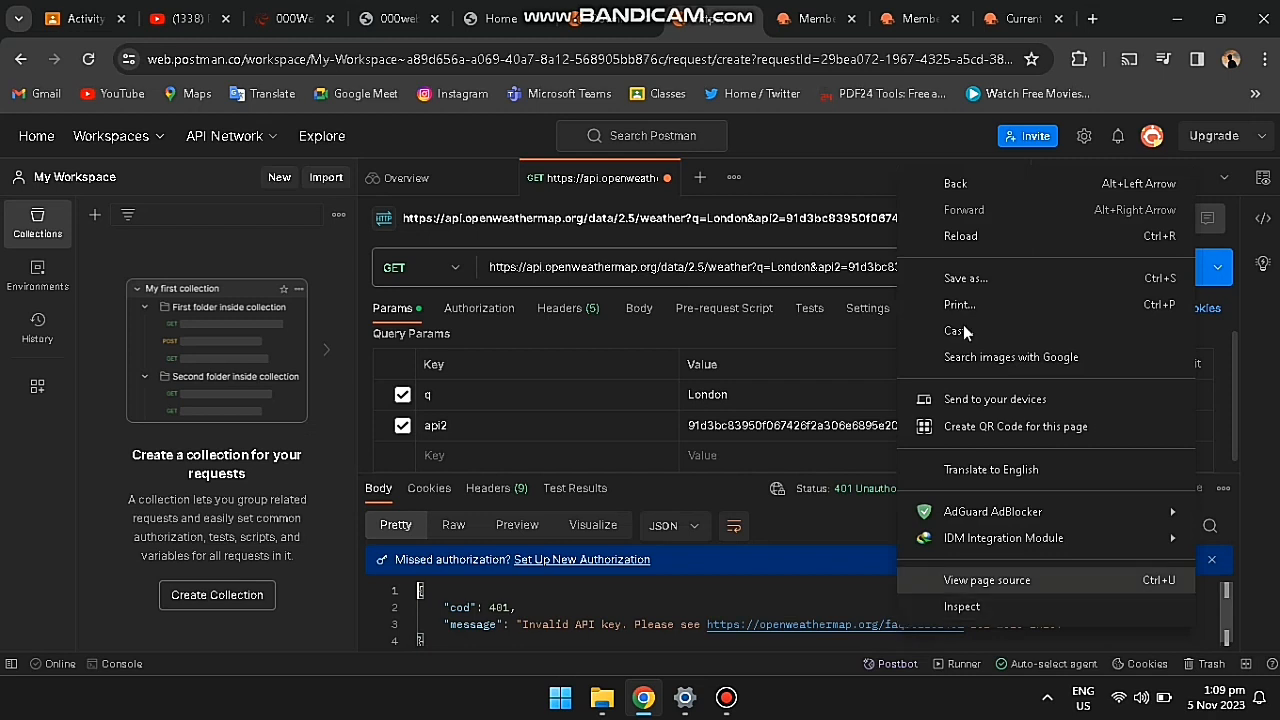
left_click(826, 622)
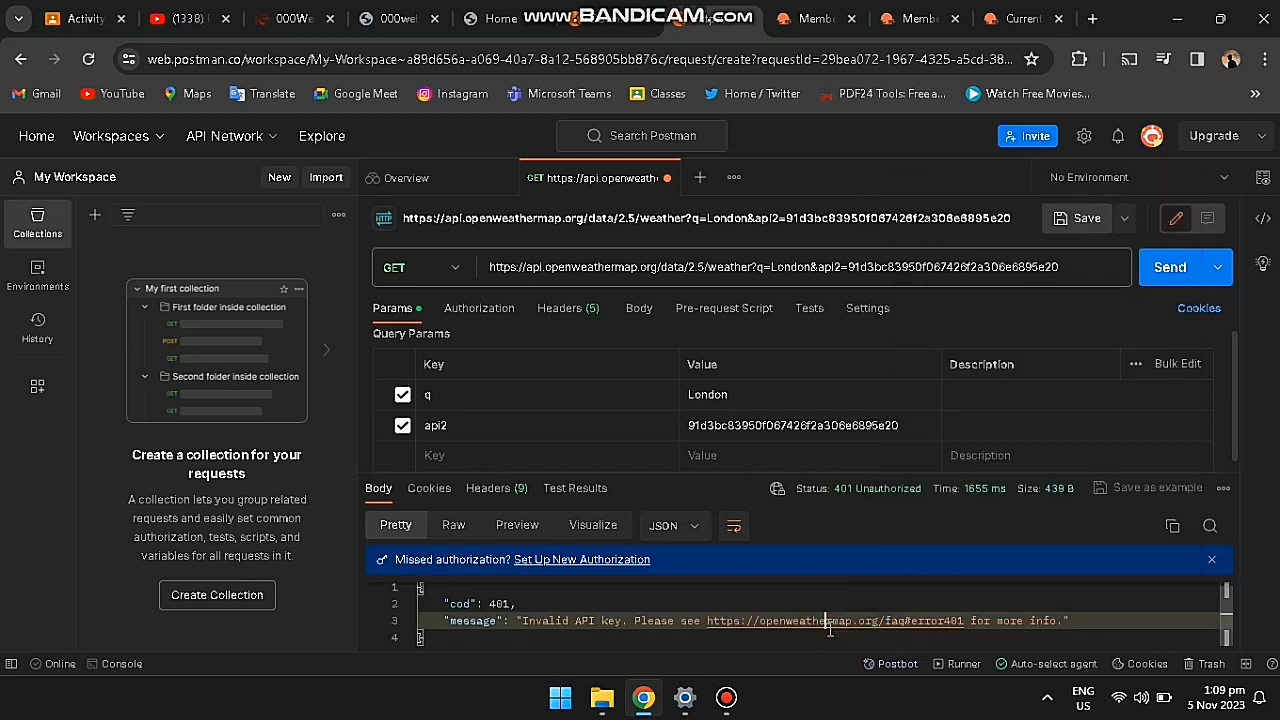
left_click(742, 628, "ctrl")
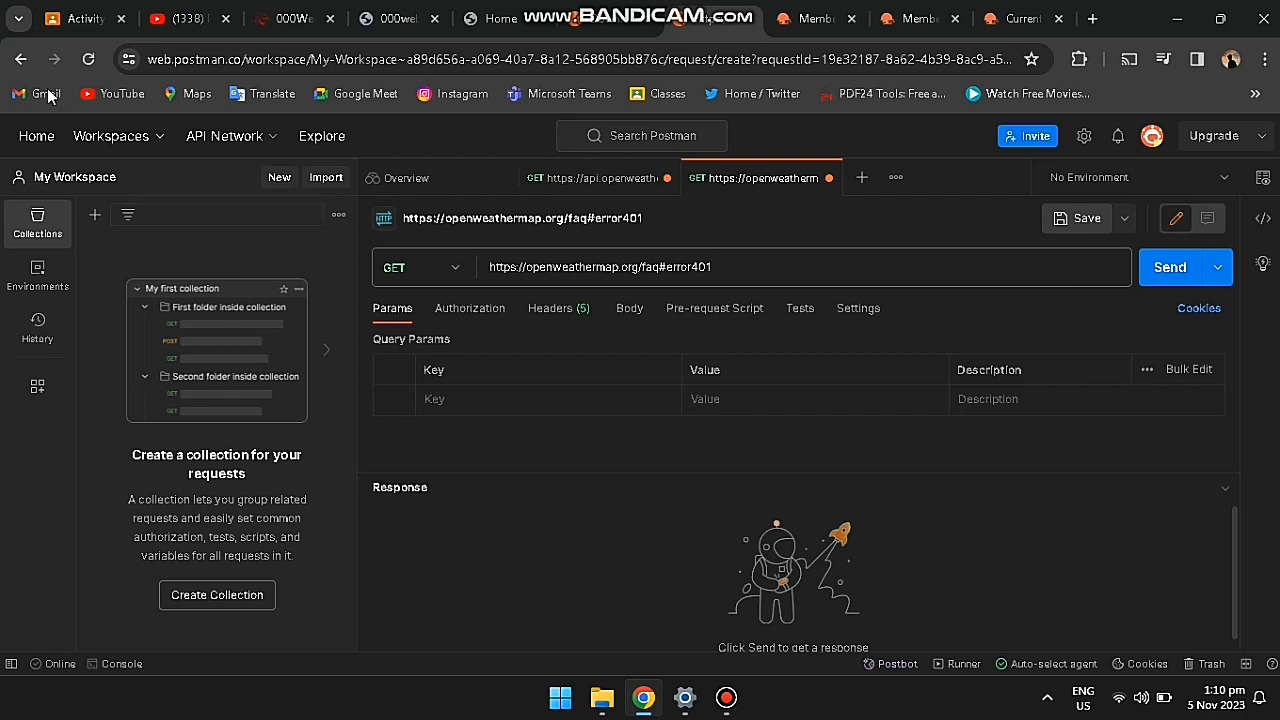
left_click(21, 59)
left_click(824, 182)
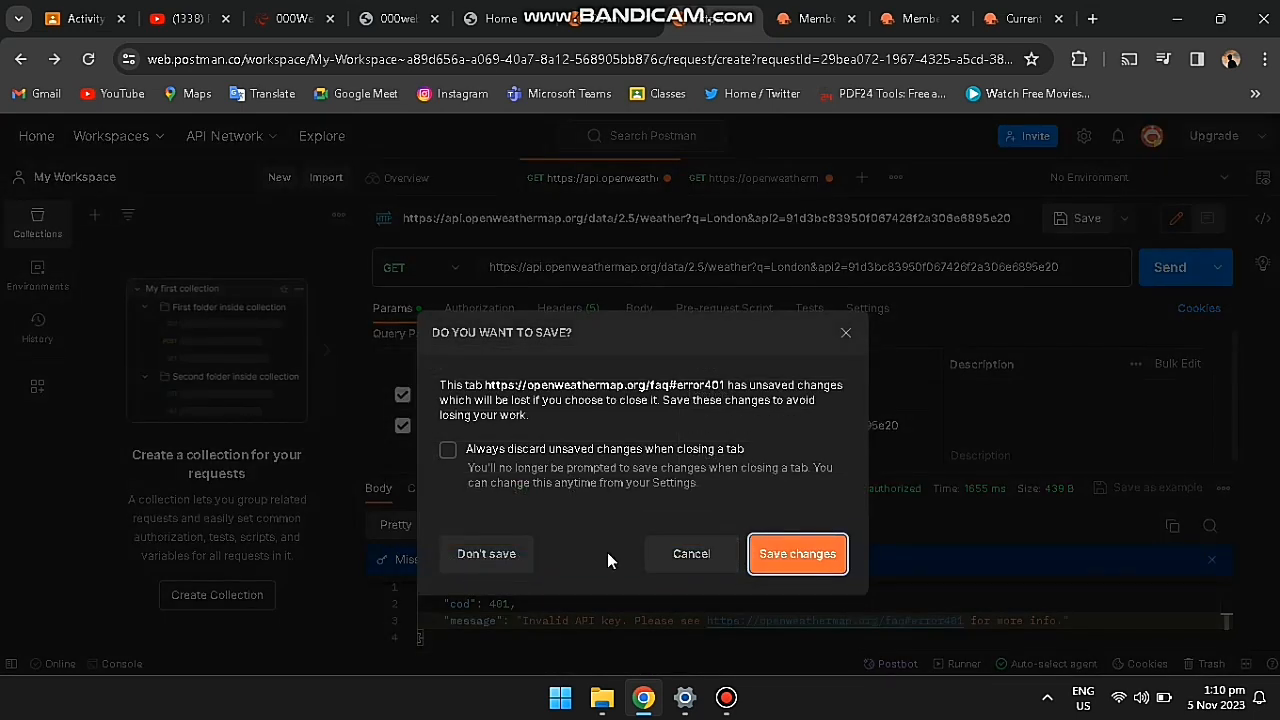
left_click(506, 555)
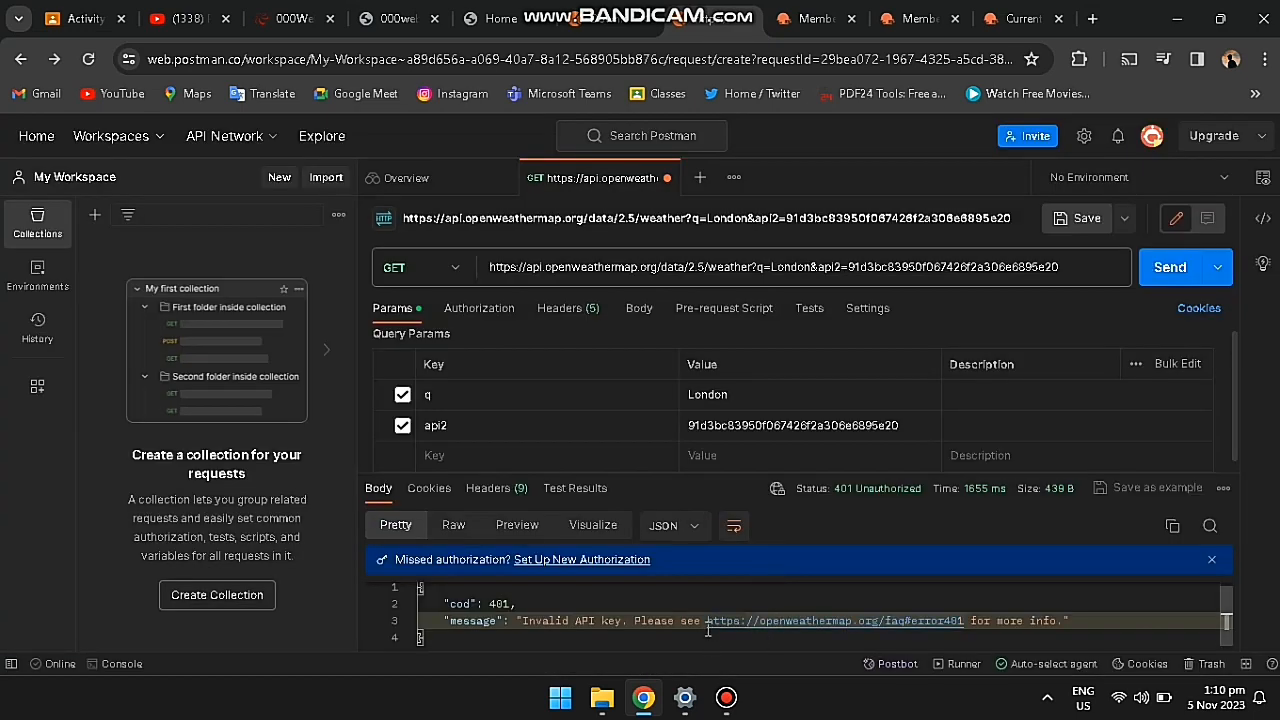
left_click_drag(707, 624, 962, 622)
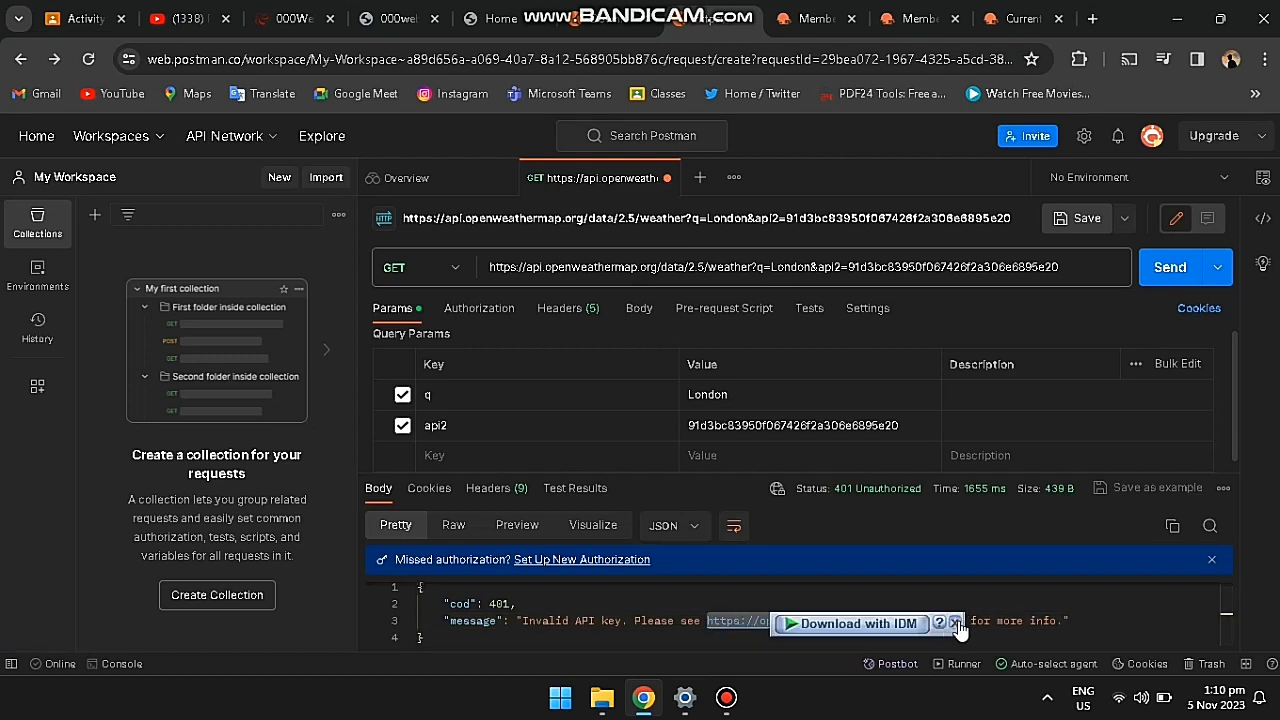
left_click(954, 623)
right_click(951, 620)
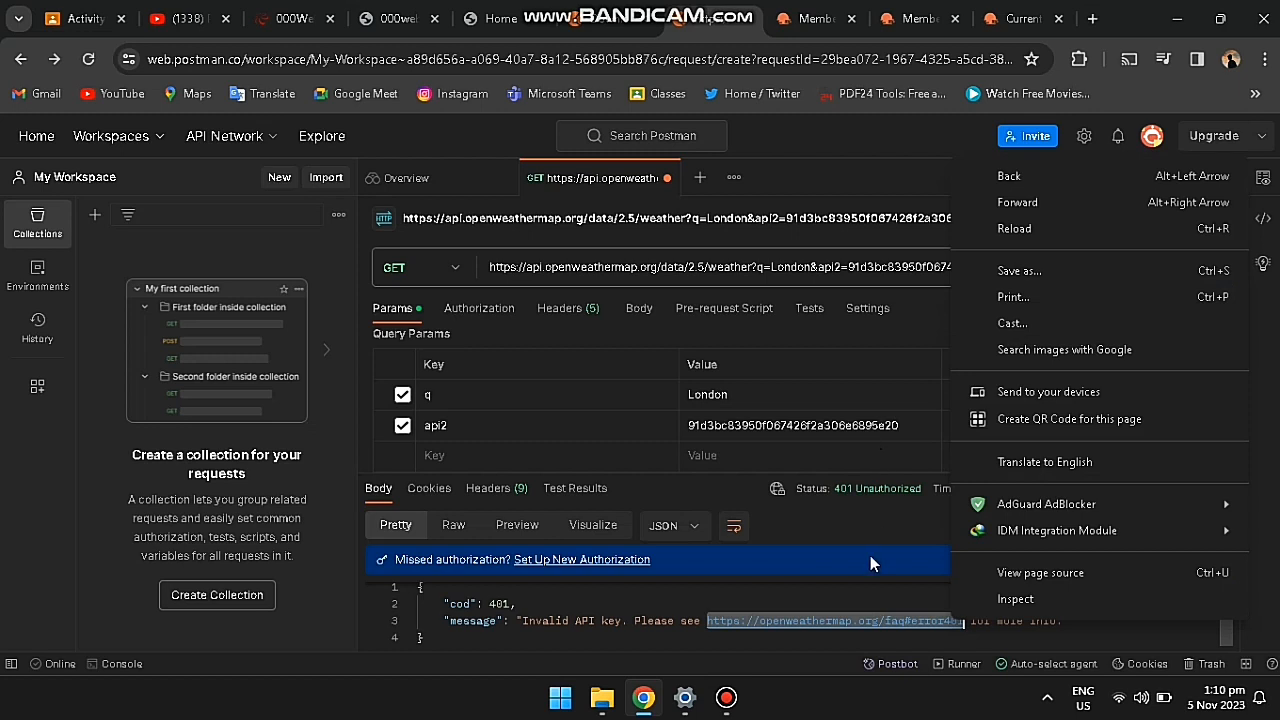
left_click(816, 646)
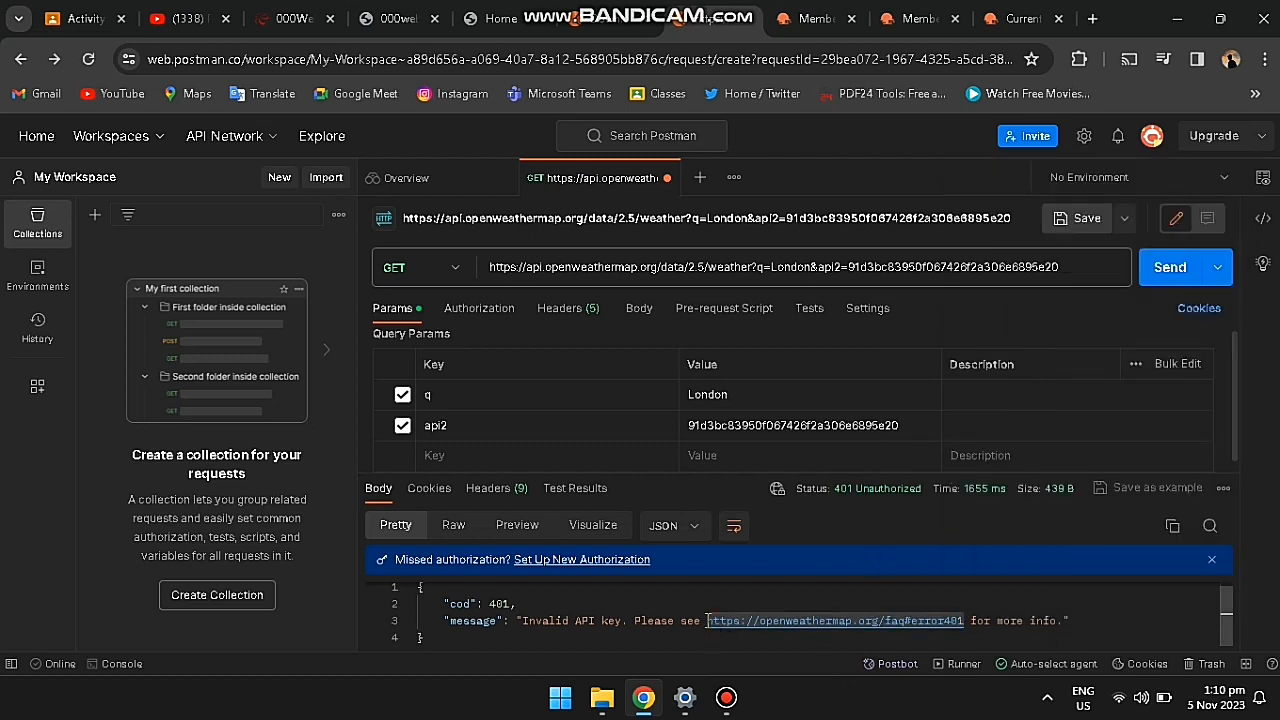
left_click_drag(708, 621, 964, 620)
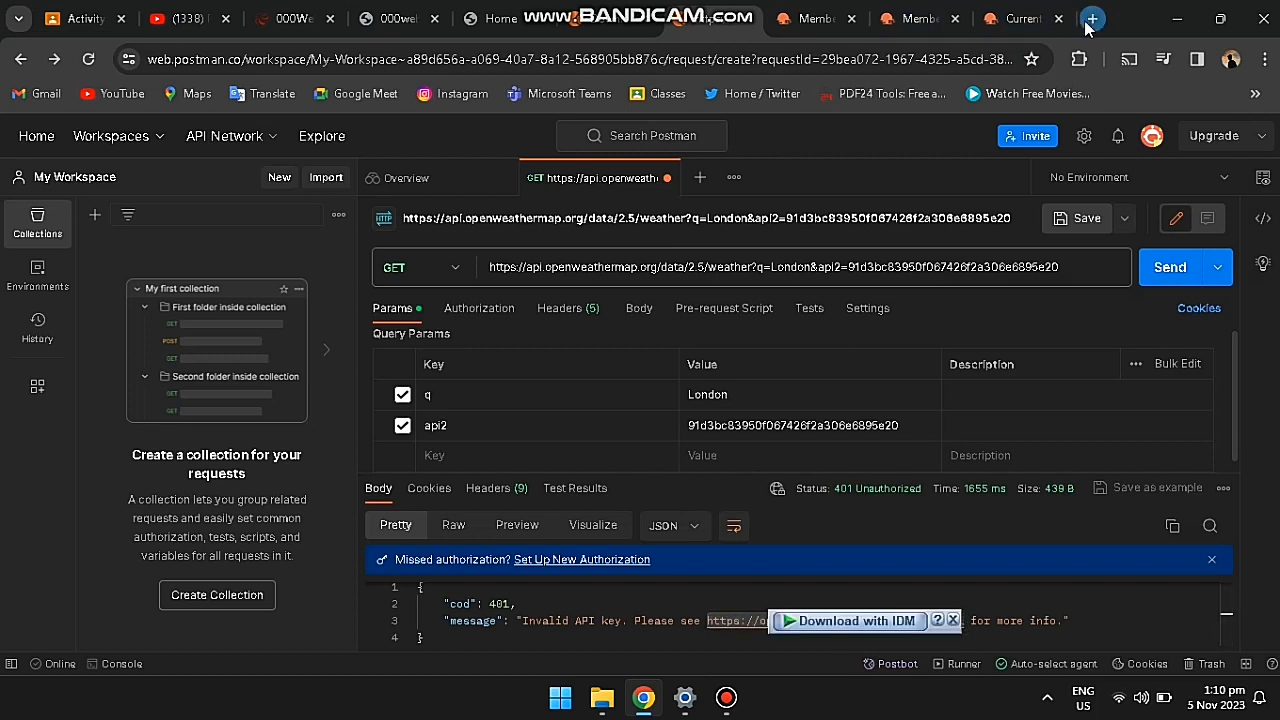
Step: Open the copied FAQ link in a new tab and expand 'API calls return an error 401'
key("ctrl+t")
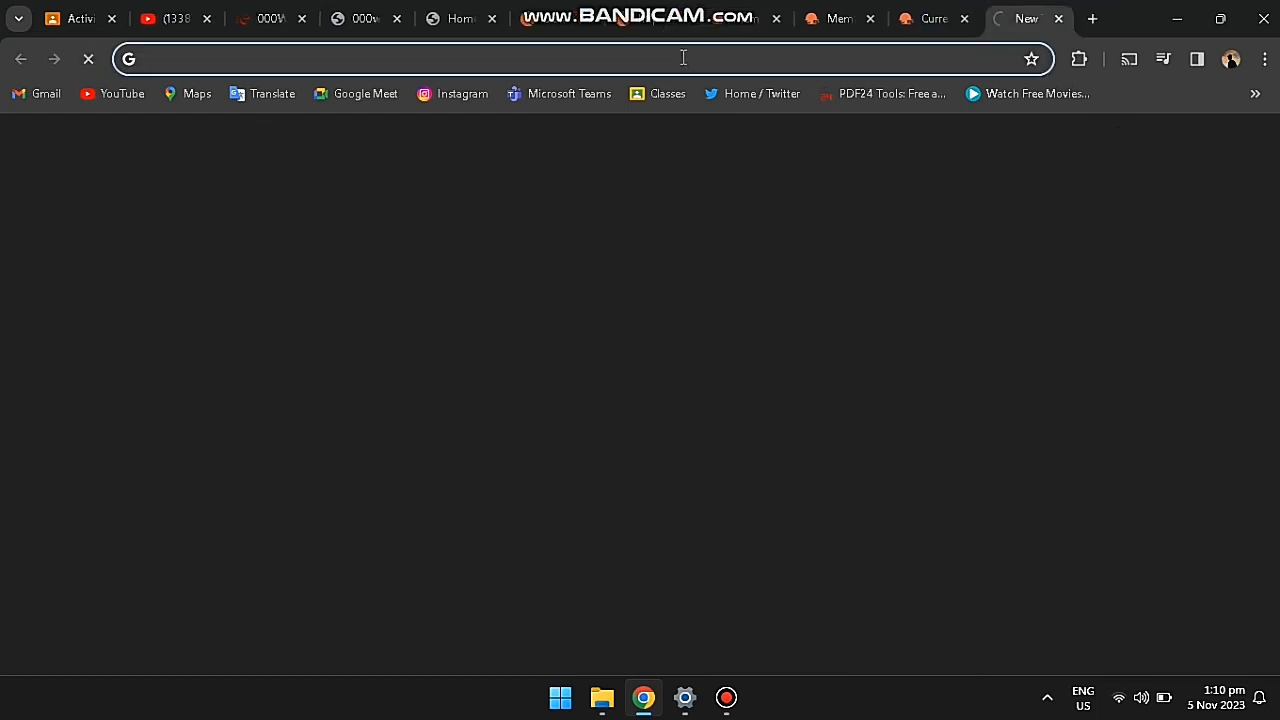
right_click(684, 64)
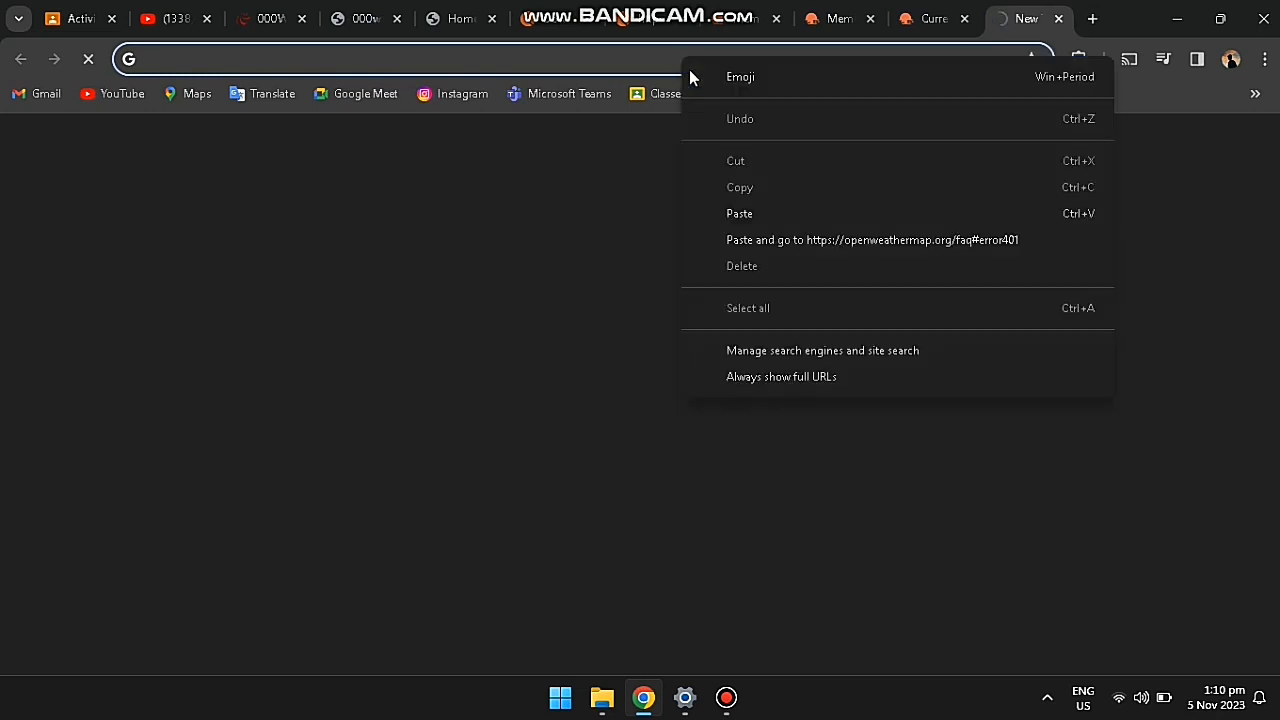
left_click(740, 240)
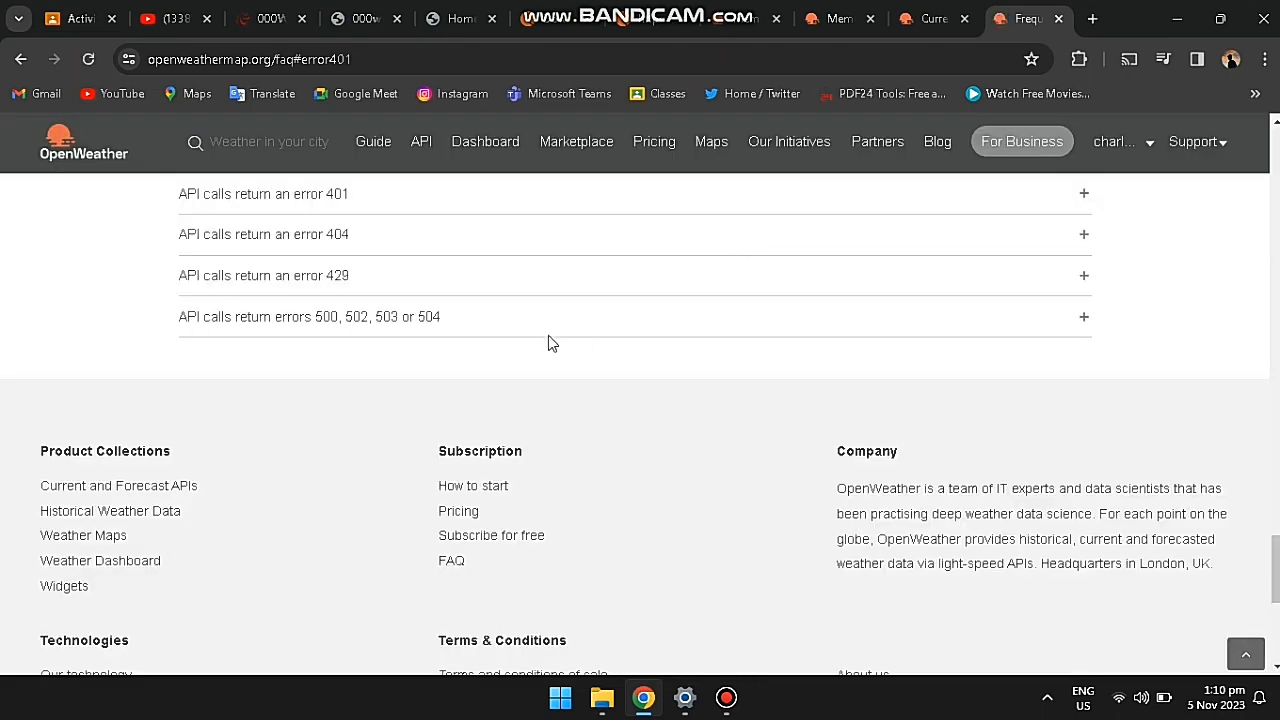
scroll(570, 390, "up", 1)
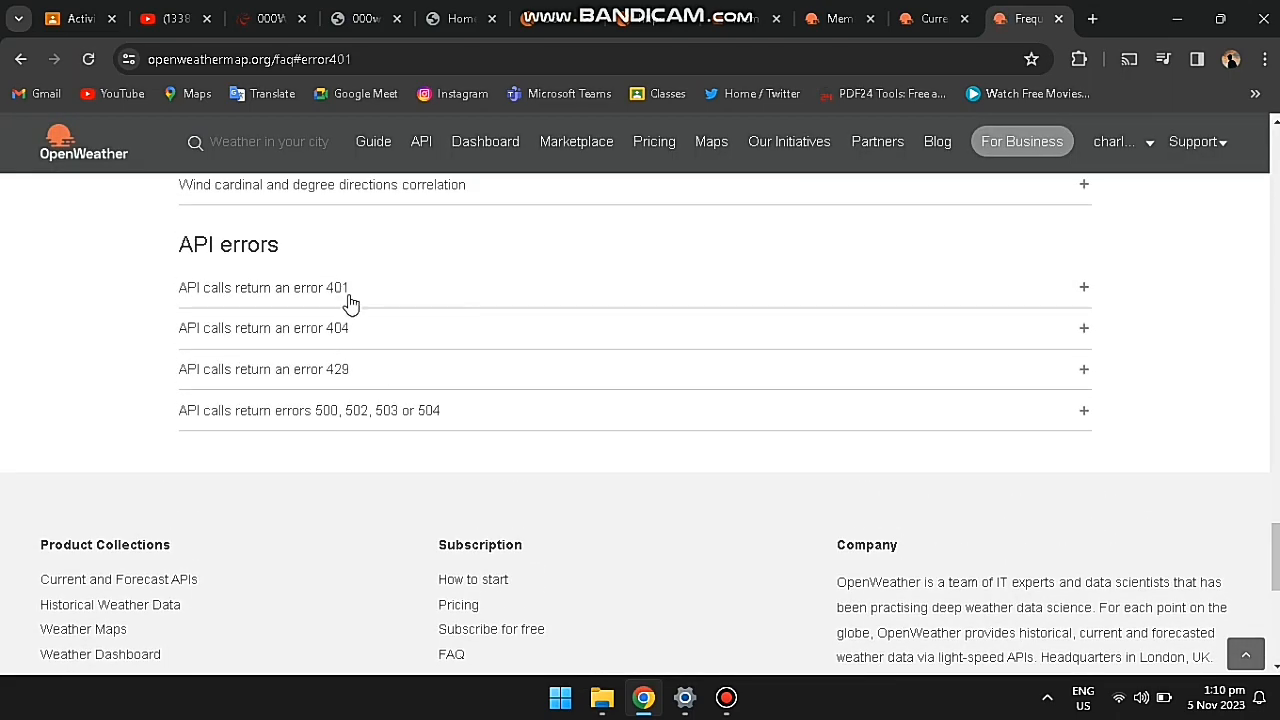
left_click(349, 294)
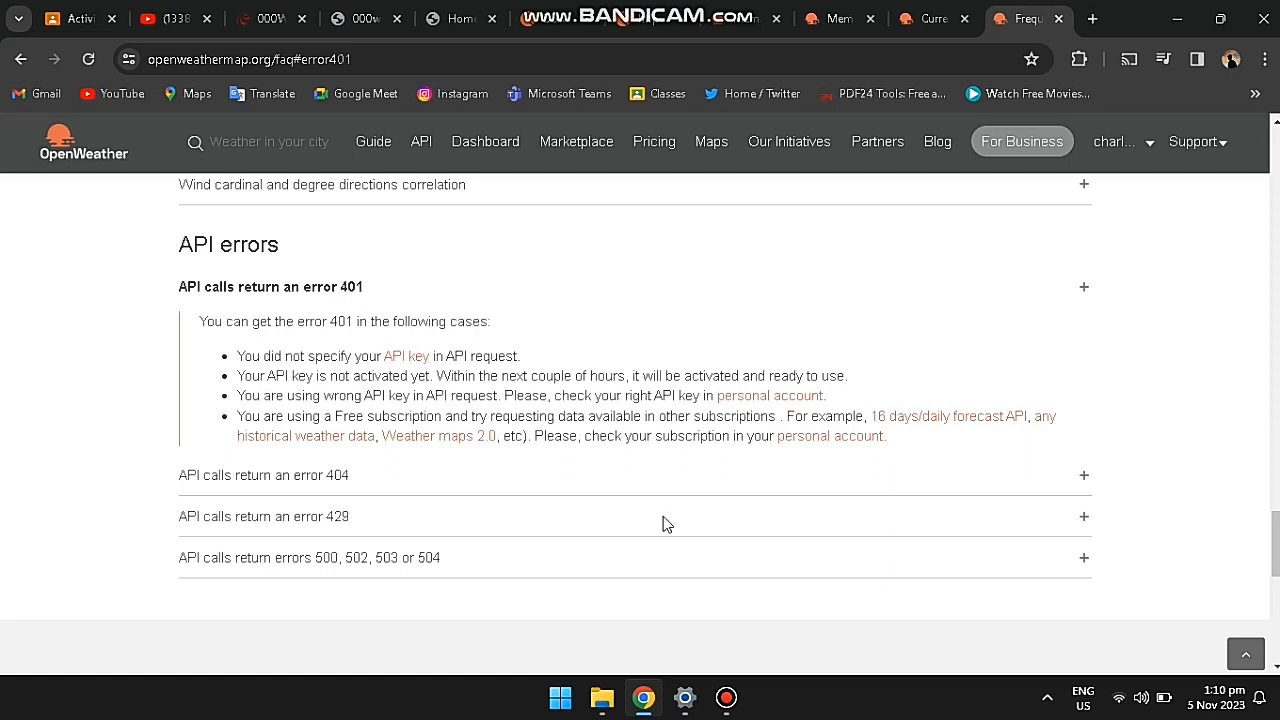
Step: Select the api2 key on the API keys page, then resend the London request in Postman
left_click(726, 697)
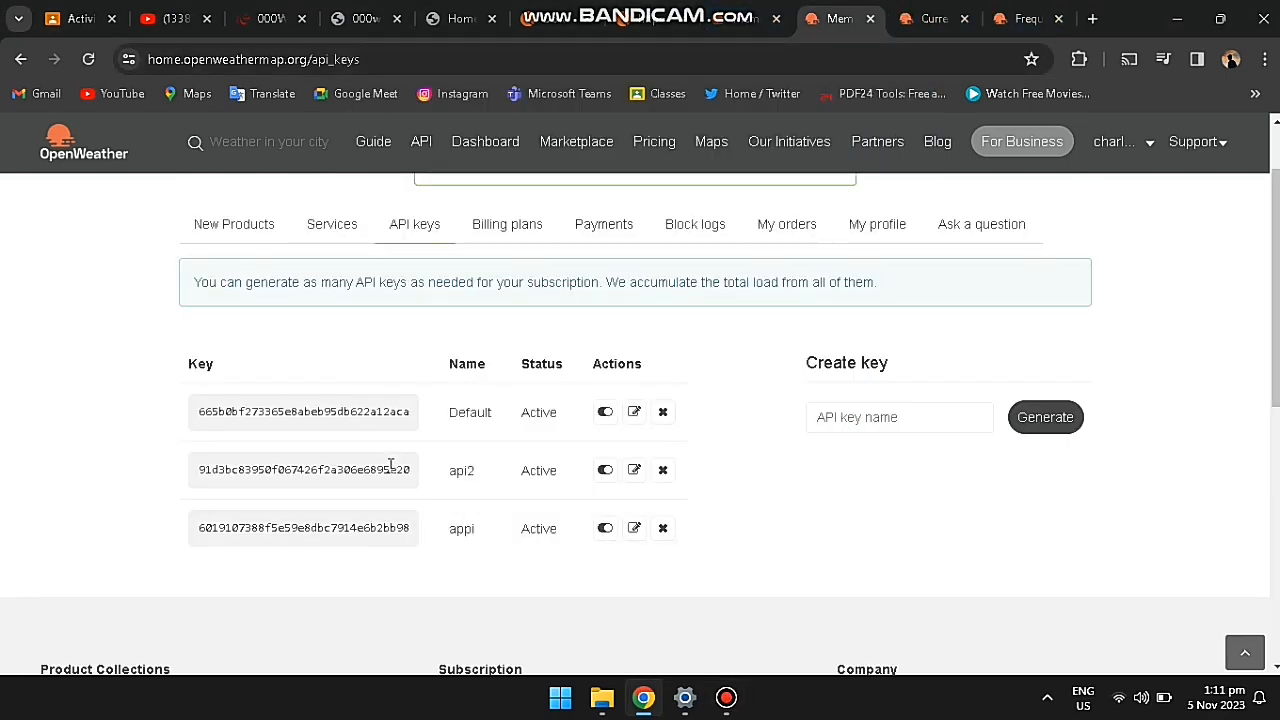
left_click_drag(200, 472, 447, 485)
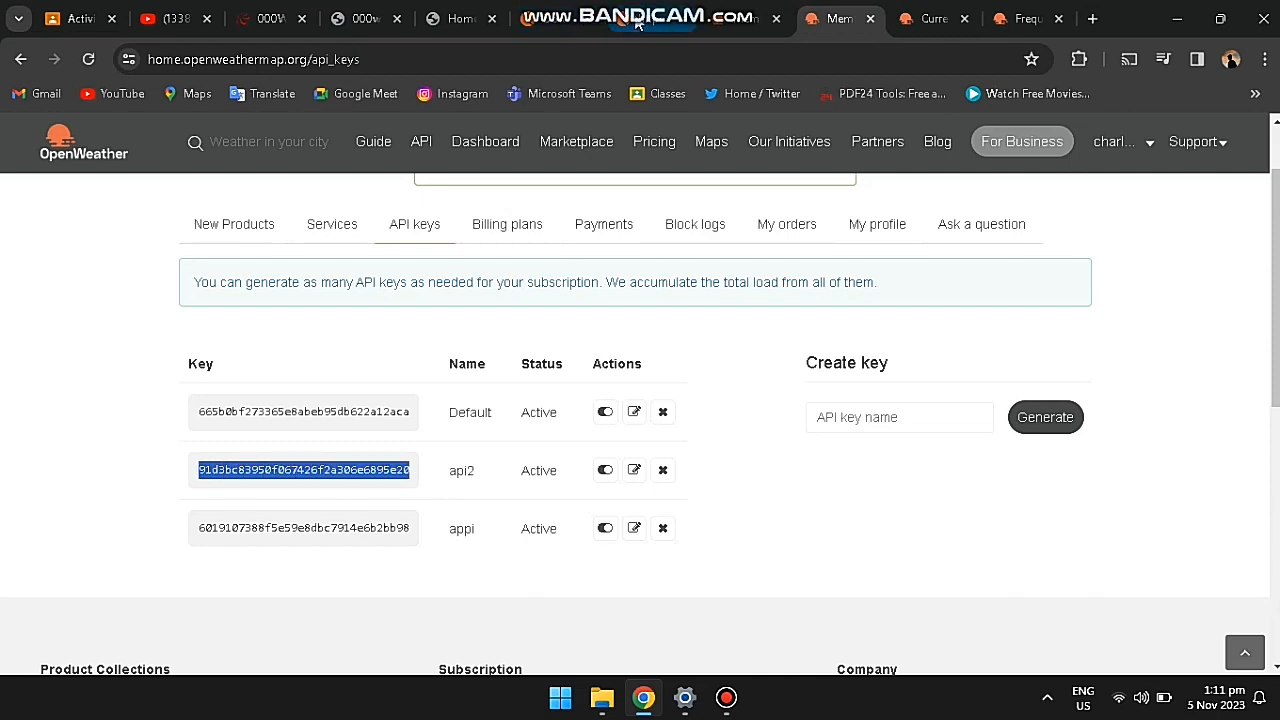
left_click(560, 18)
left_click(1170, 267)
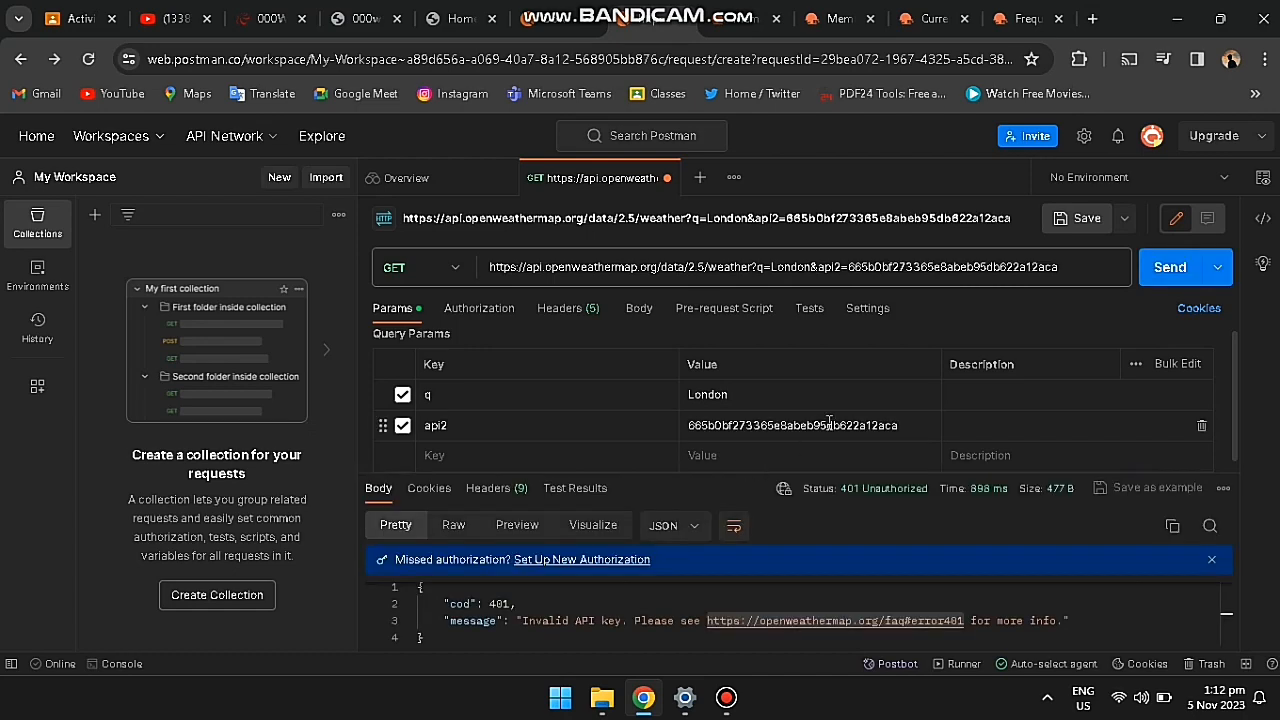
Step: Replace the api2 parameter's value with the appi key and resend; still 401 Unauthorized
left_click_drag(900, 425, 682, 418)
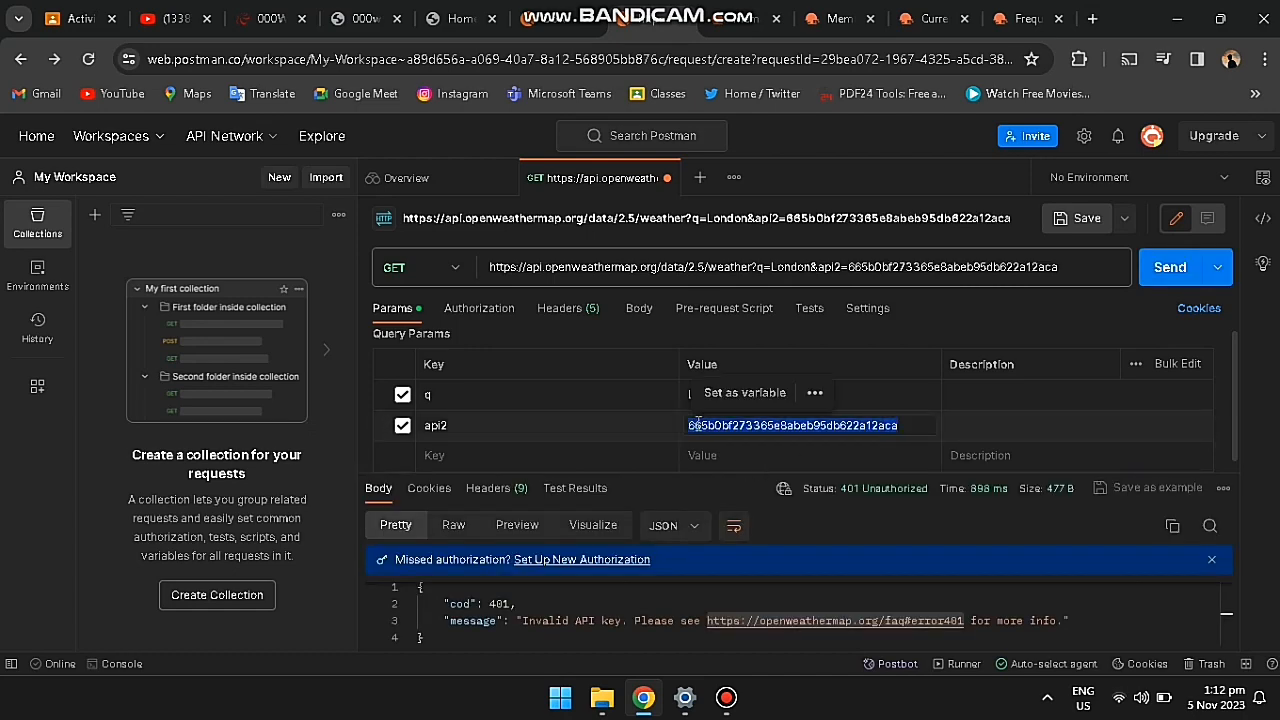
right_click(700, 428)
left_click(755, 161)
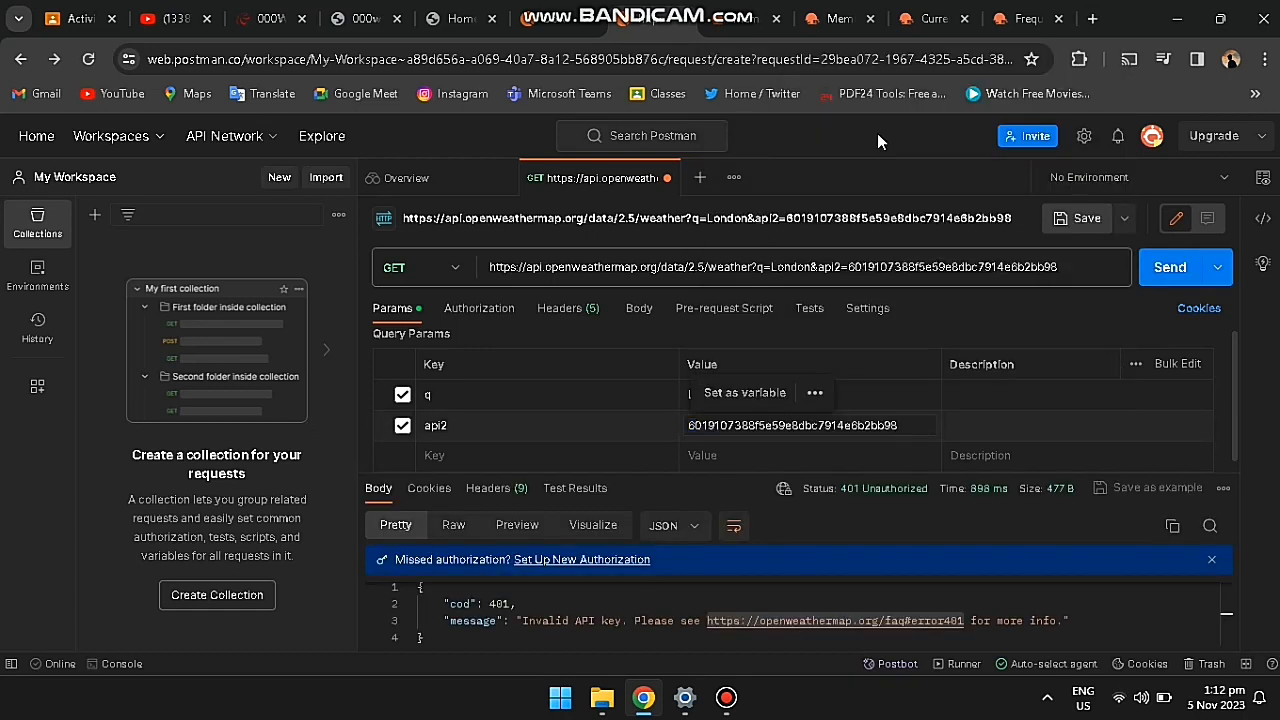
left_click(1175, 270)
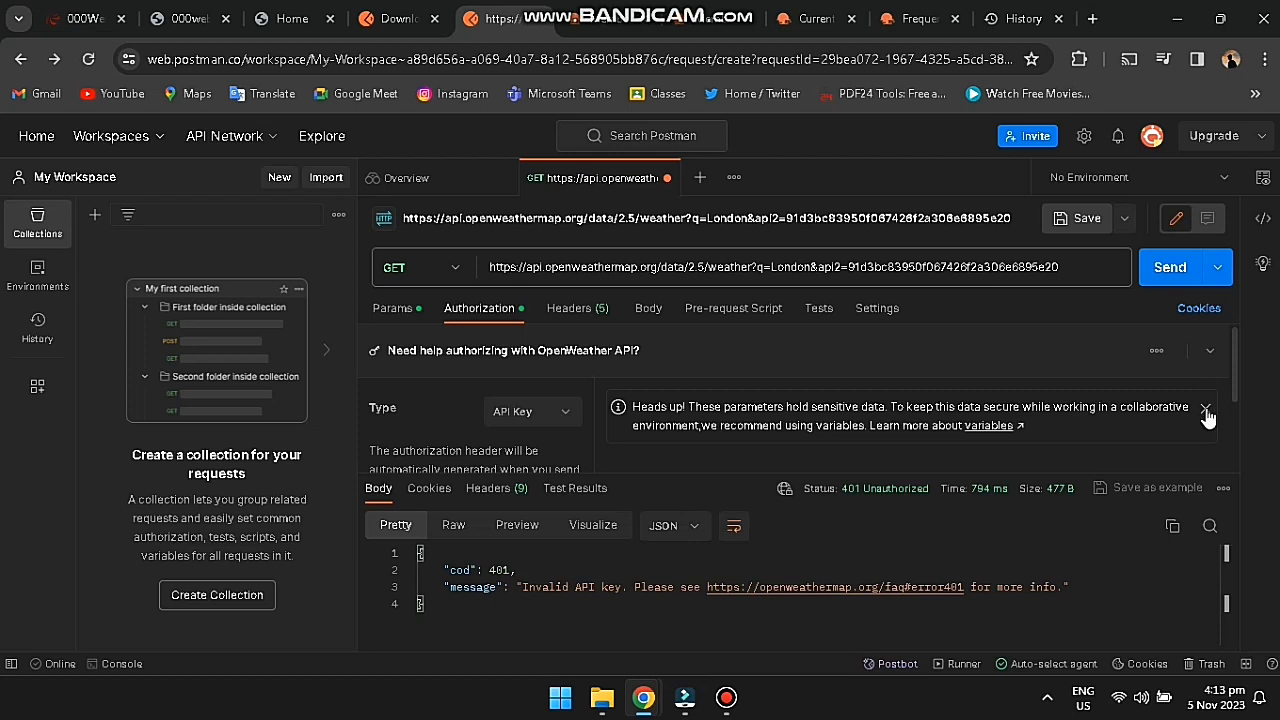
Step: Expand the 'Get your API Key for OpenWeather API' help, dismissing the sensitive-data warning
left_click(1211, 352)
left_click(1213, 356)
left_click(1205, 412)
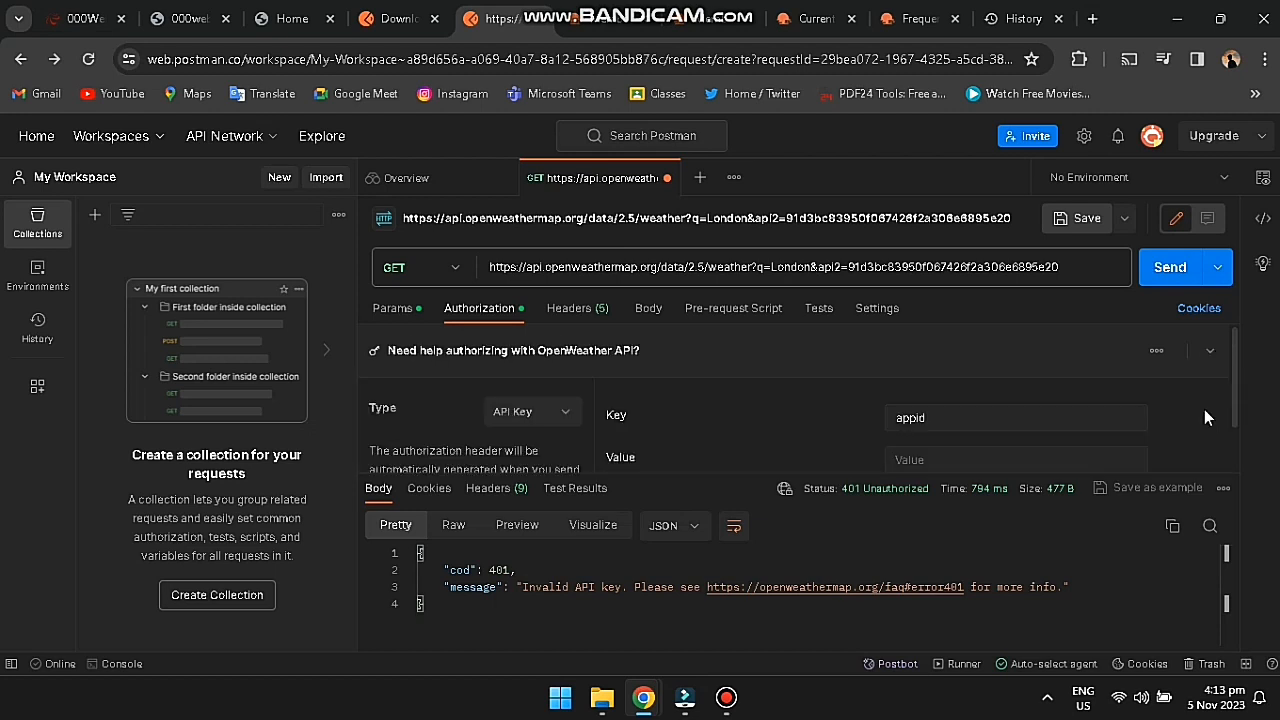
left_click(1210, 354)
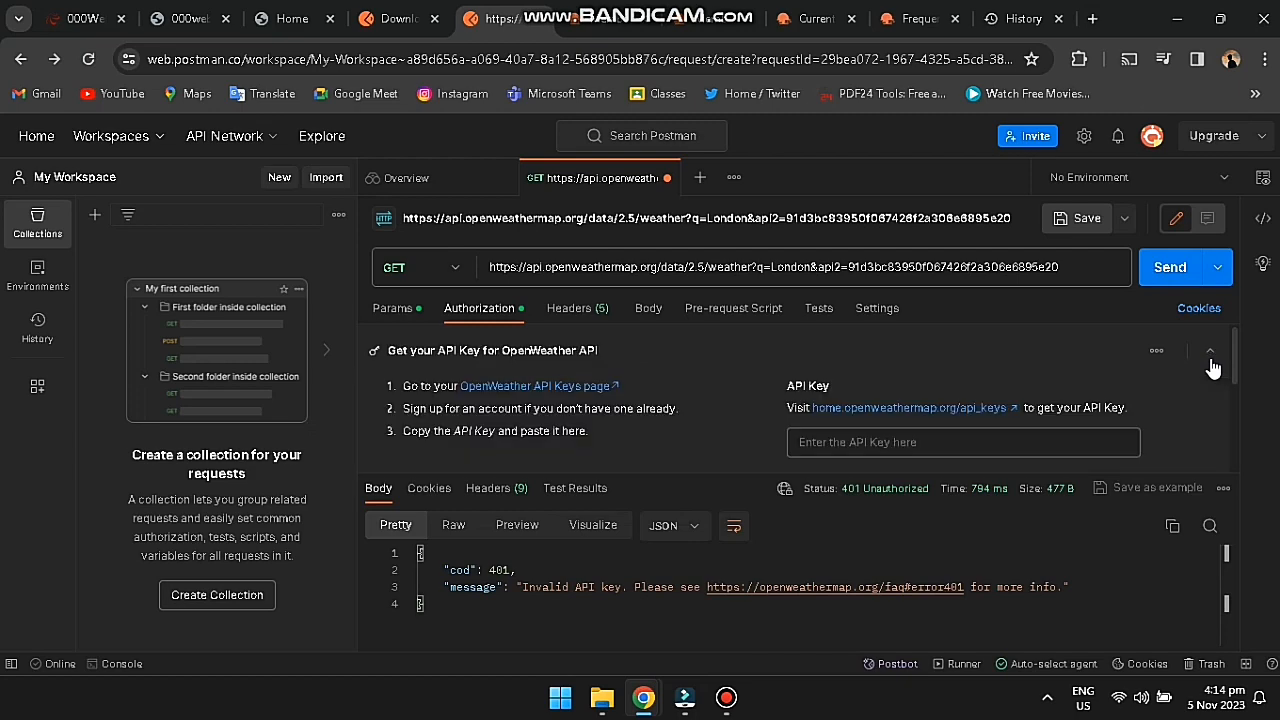
Step: Copy the api2 key from the OpenWeather API keys page and return to Postman
left_click(617, 24)
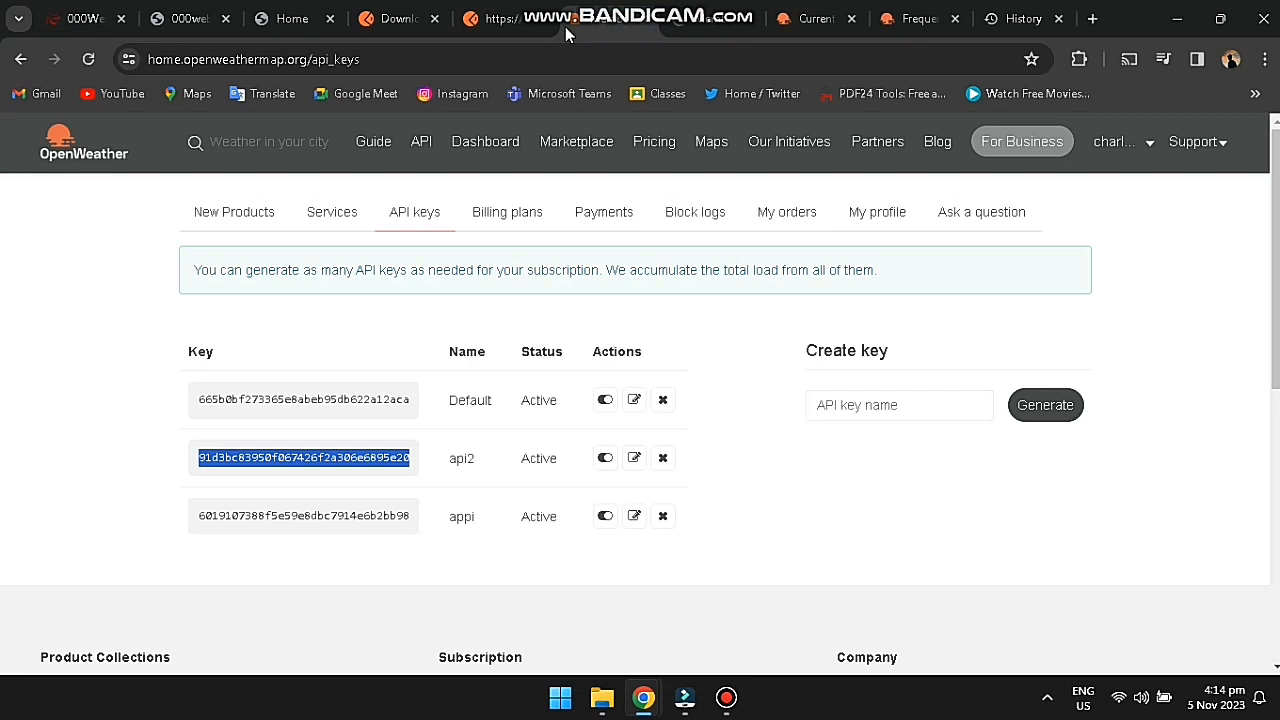
right_click(382, 460)
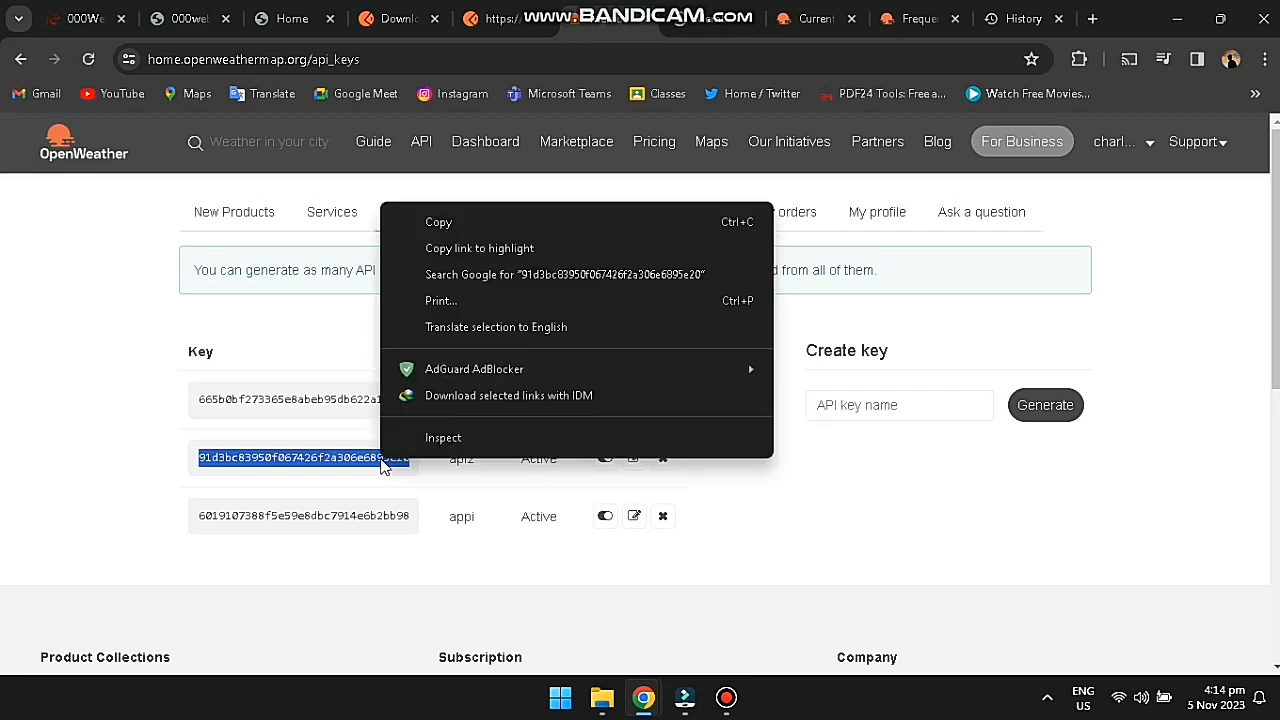
left_click(433, 224)
left_click(503, 34)
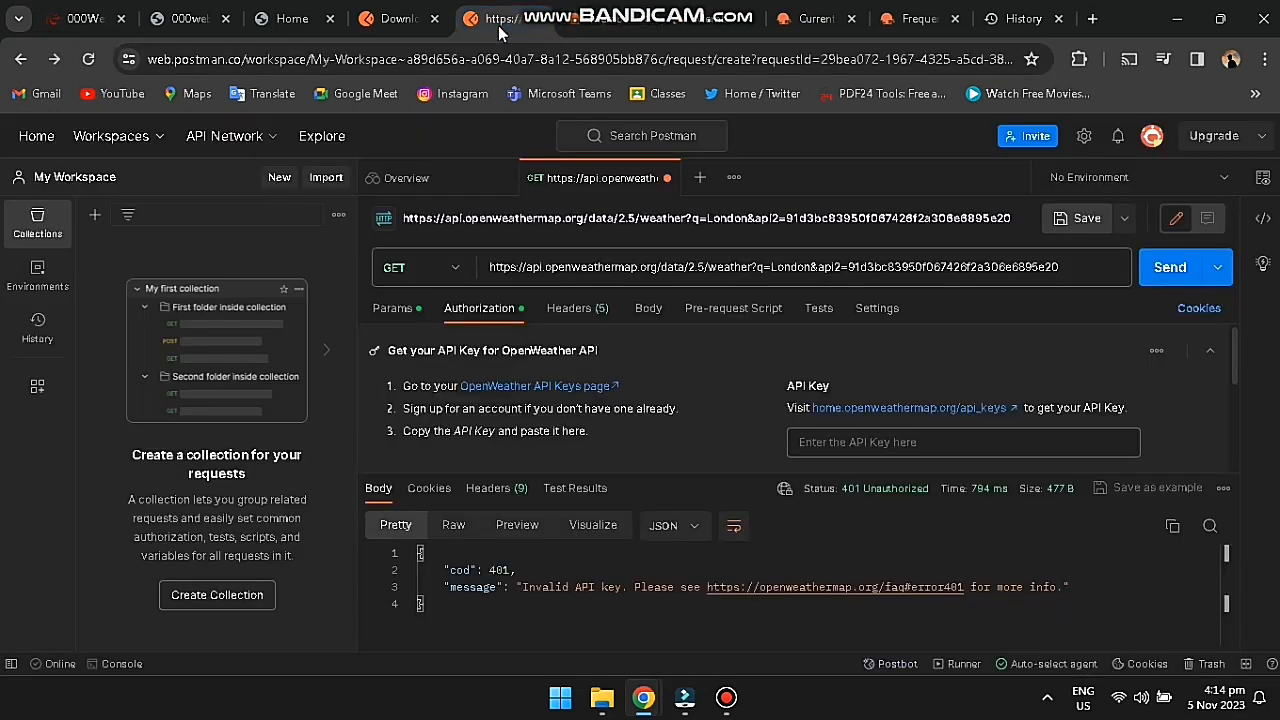
Step: Paste the api2 key into the API Key authorization field, confirm it, and send for 200 OK
left_click(938, 450)
right_click(938, 457)
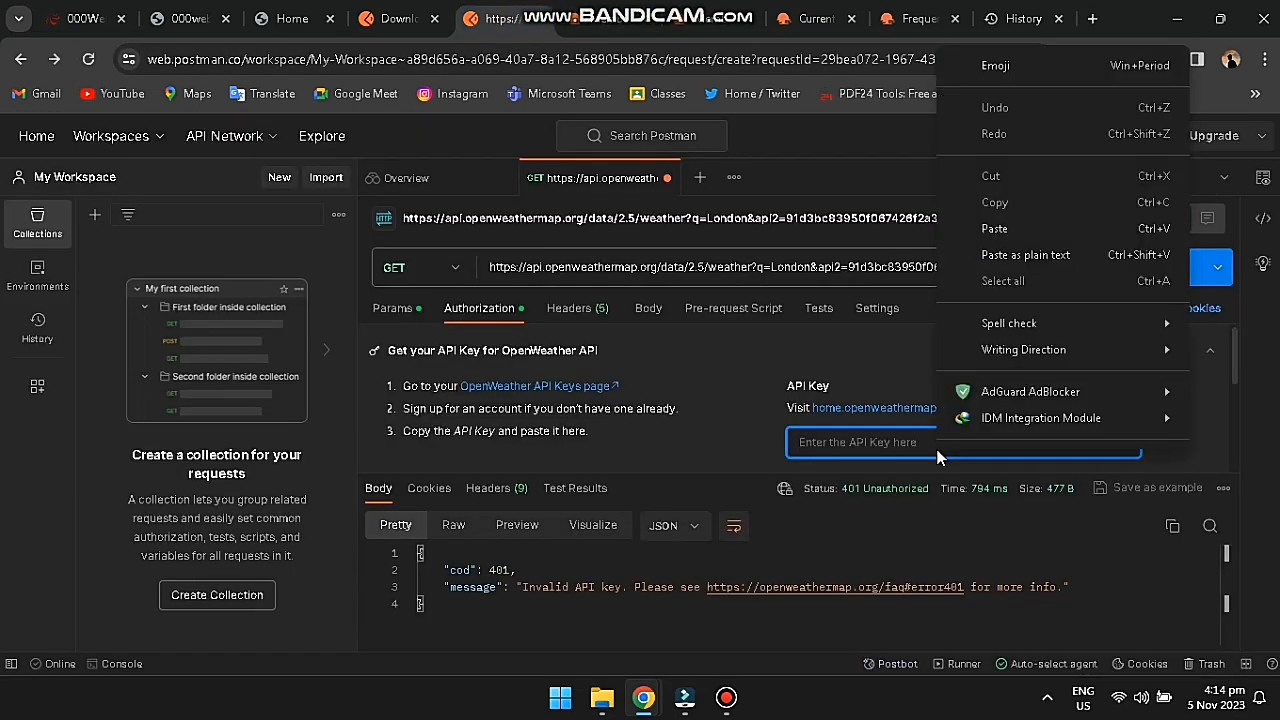
left_click(992, 230)
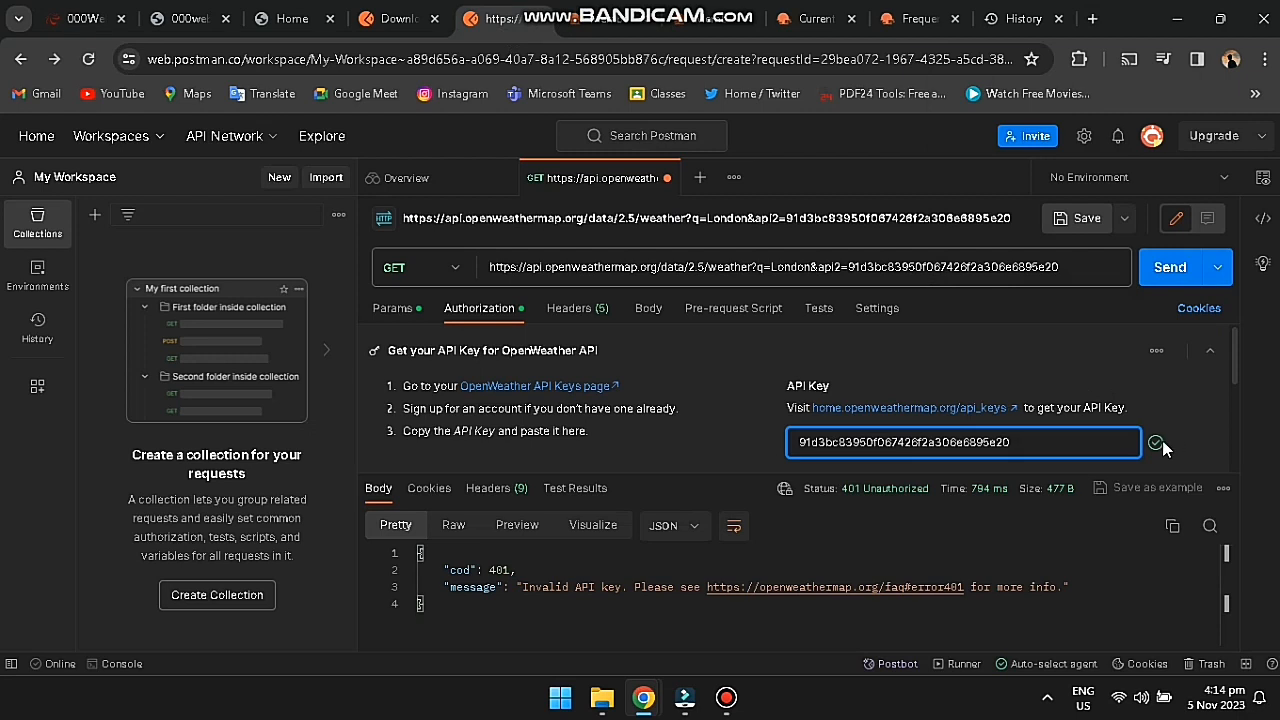
left_click(1156, 442)
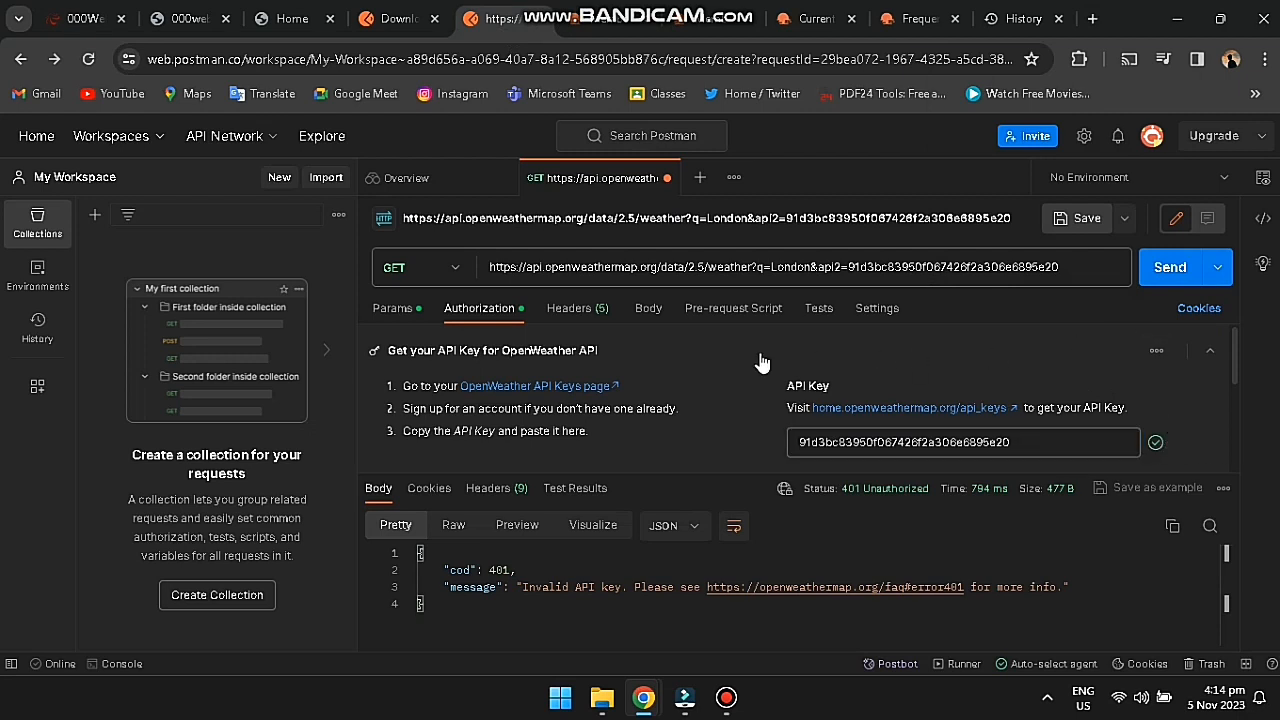
left_click(1178, 274)
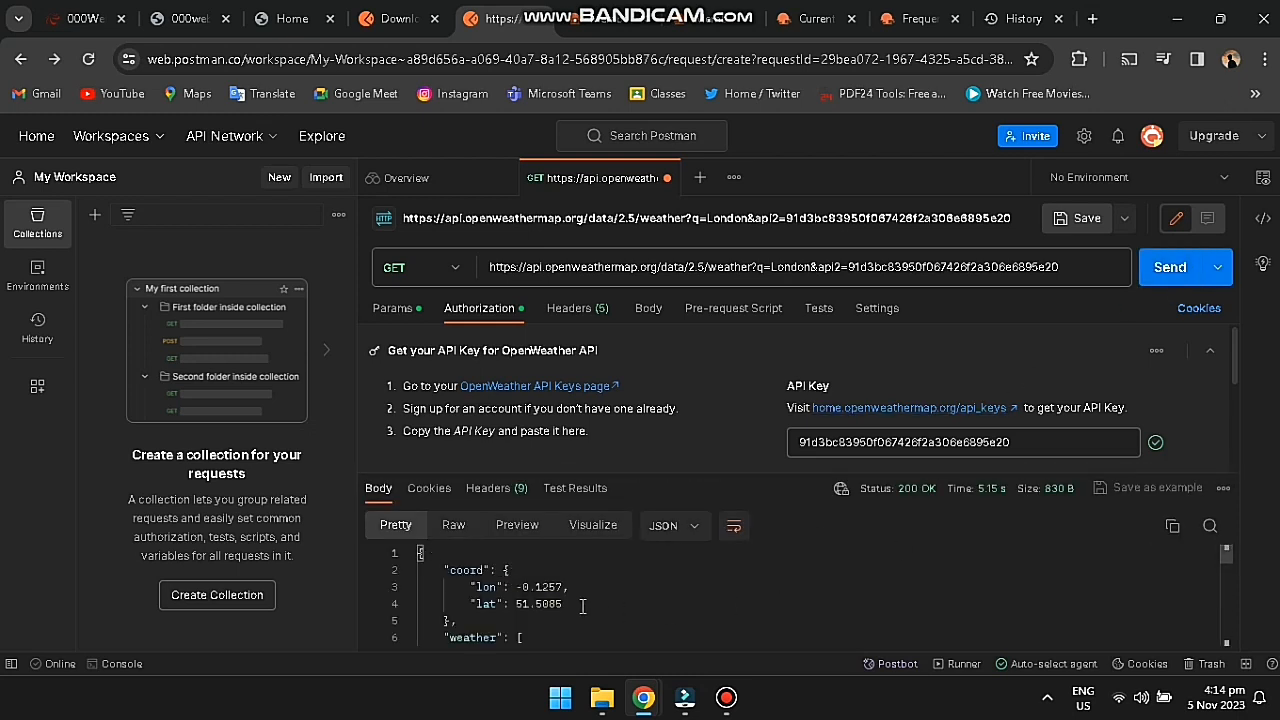
Step: Raise the pane splitter to show more of London's broken-clouds JSON weather response
scroll(578, 605, "down", 3)
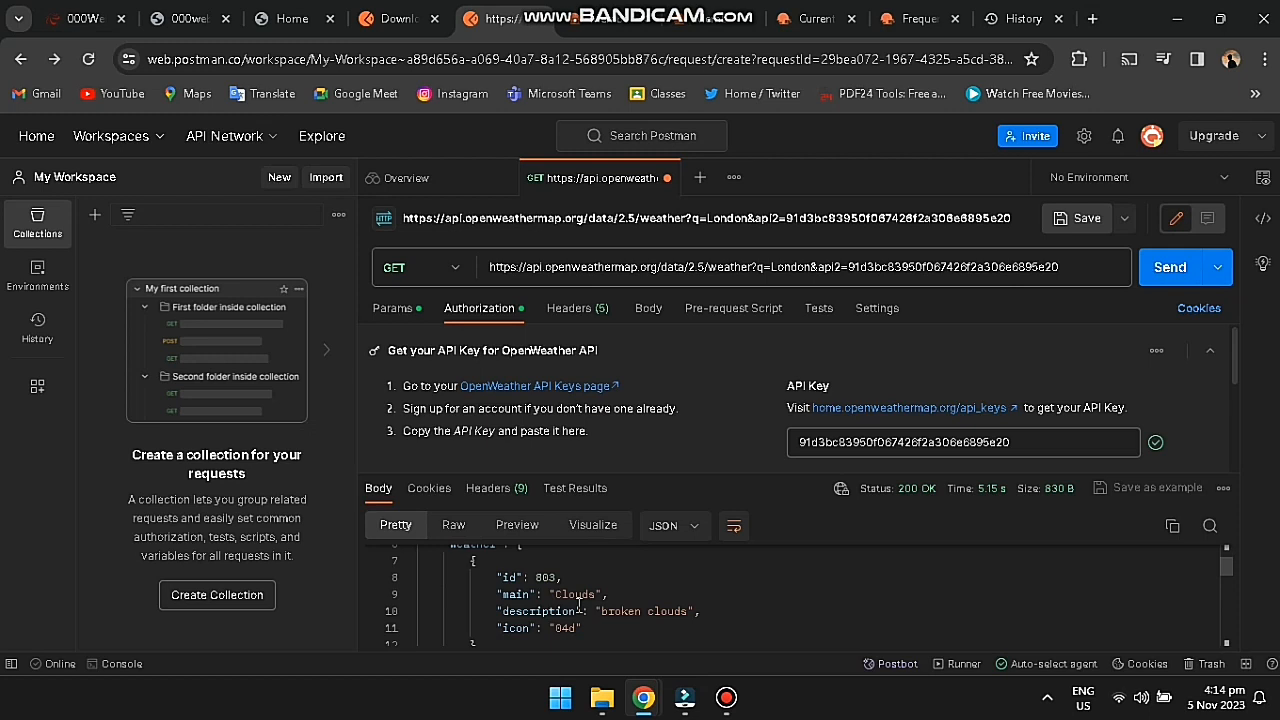
scroll(578, 605, "down", 10)
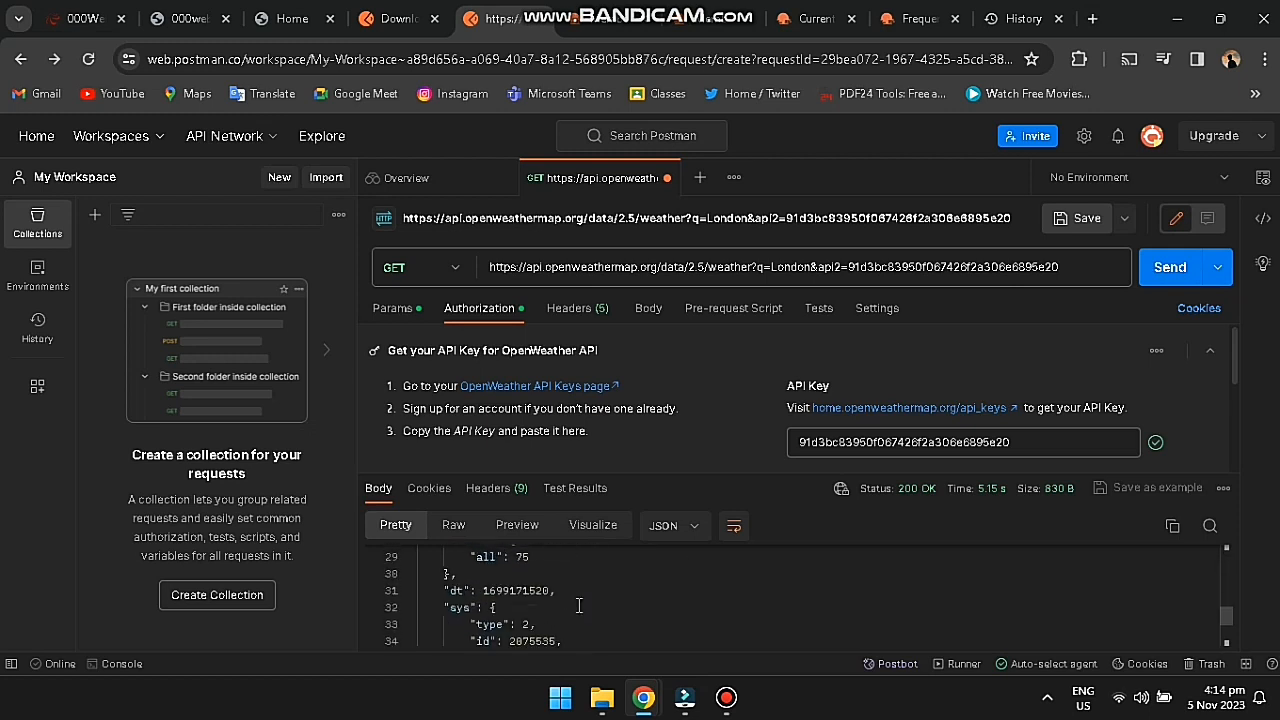
scroll(578, 605, "down", 3)
scroll(578, 605, "up", 13)
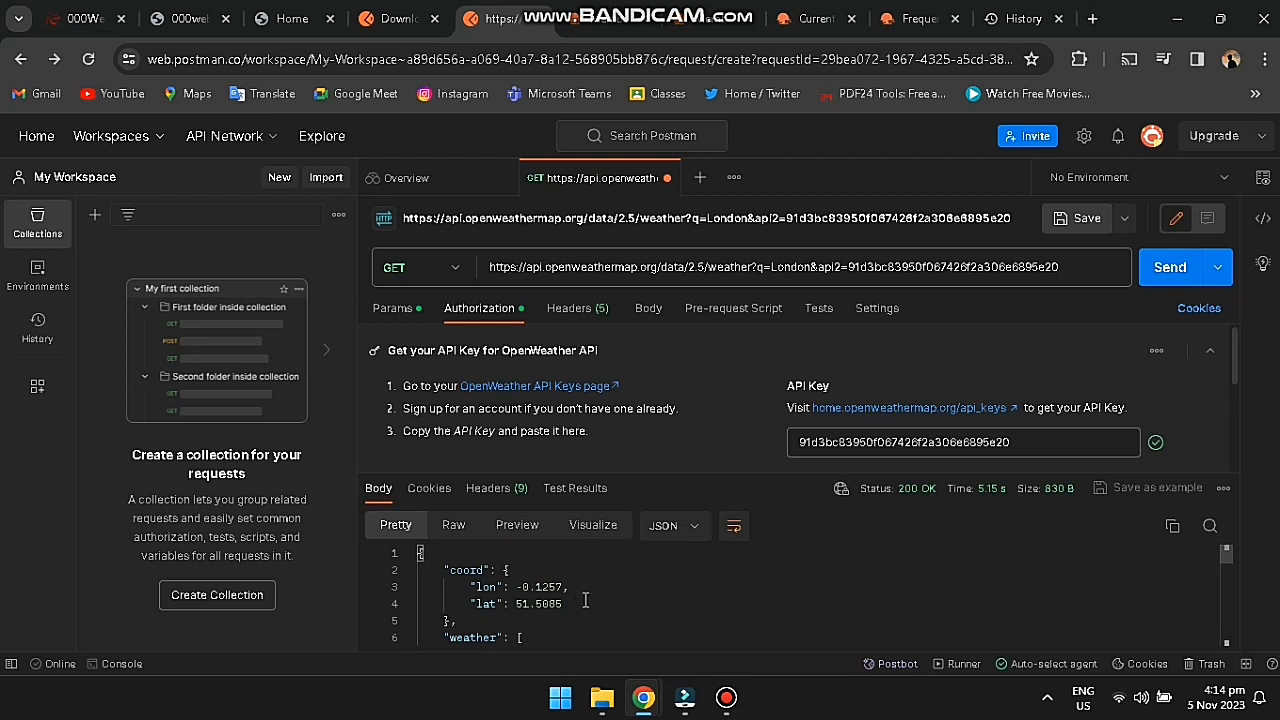
left_click_drag(760, 455, 768, 388)
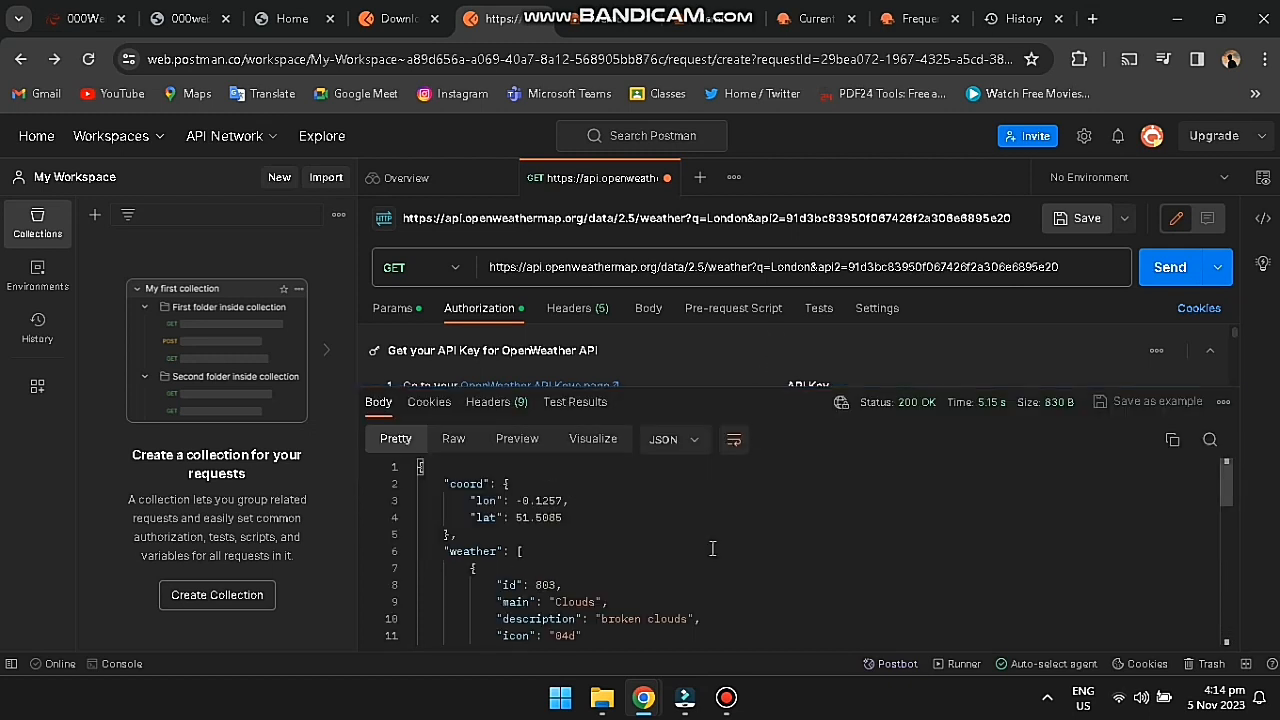
scroll(570, 550, "down", 5)
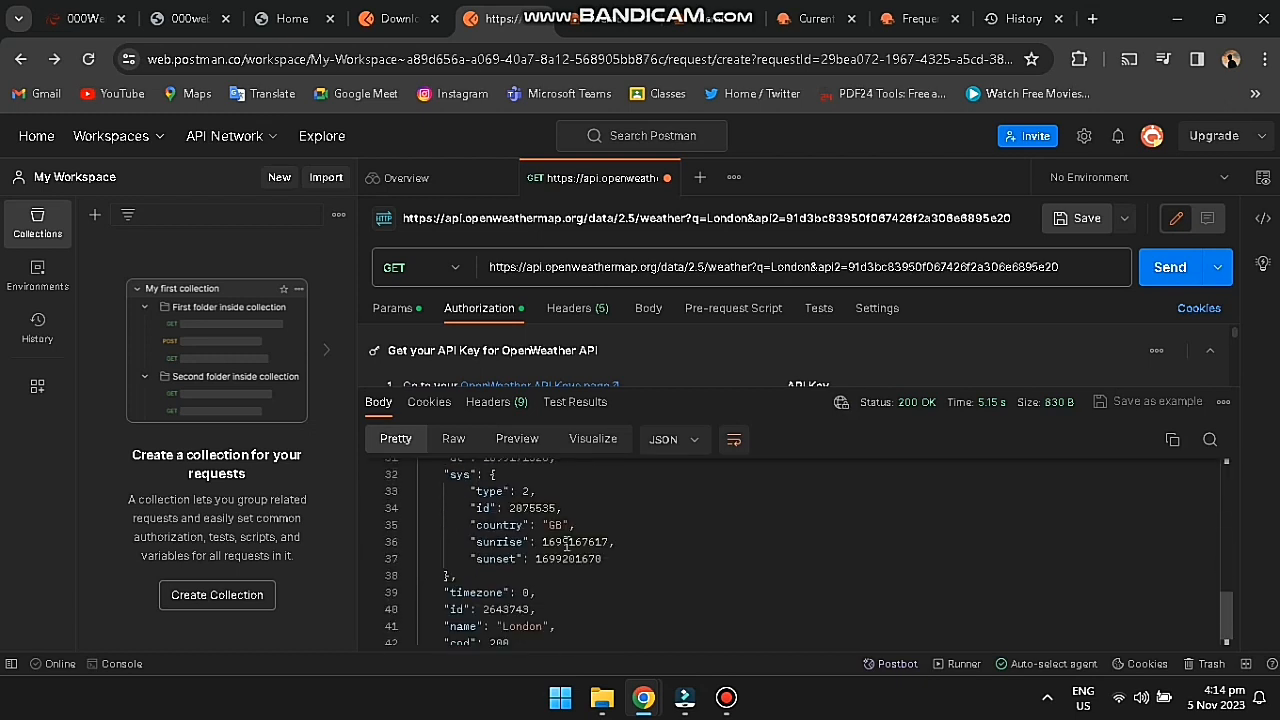
scroll(572, 558, "up", 5)
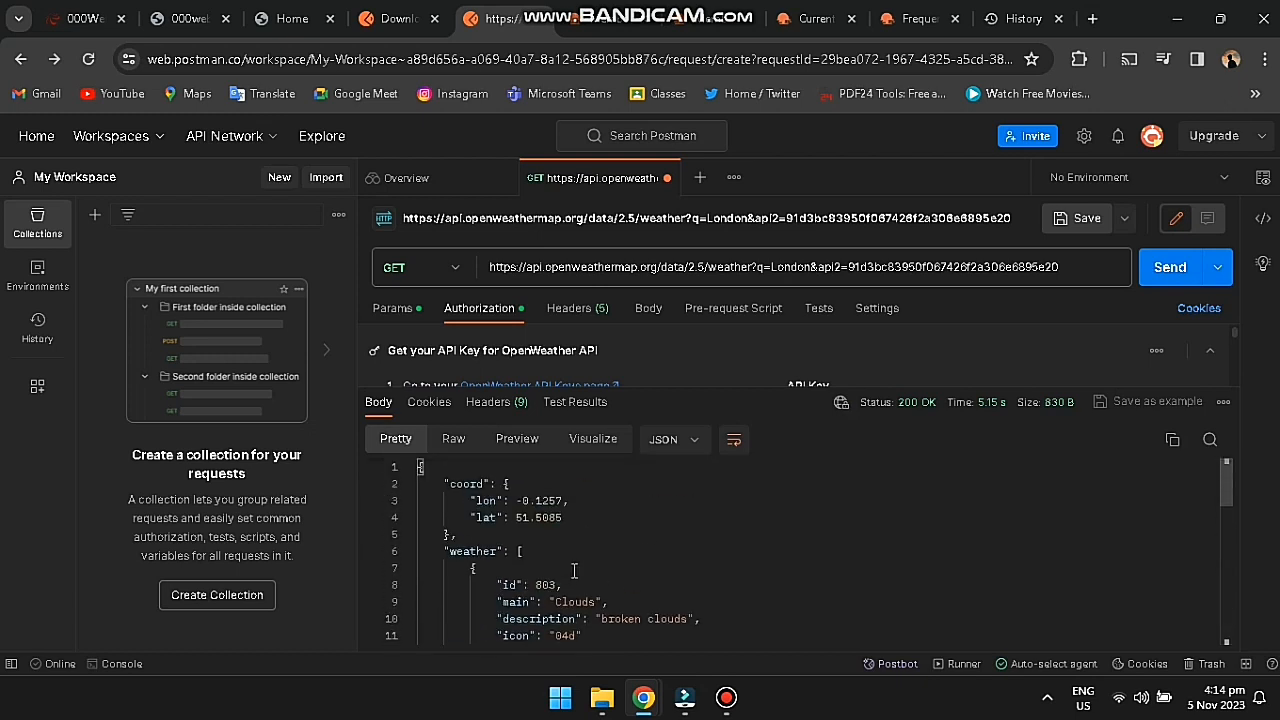